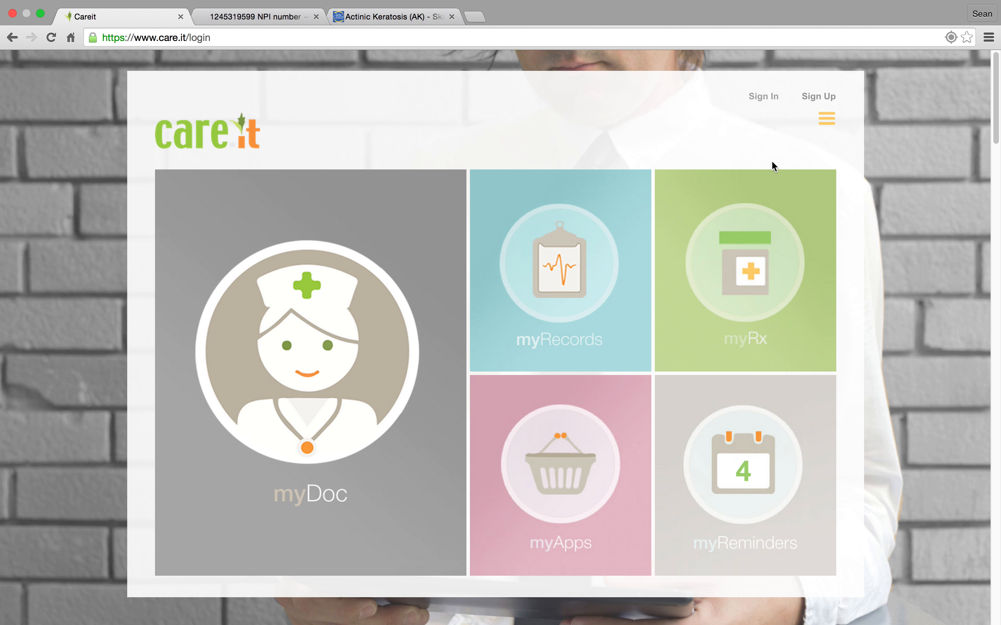
Start the sign-up for a new account and choose provider as the account type.
click(765, 100)
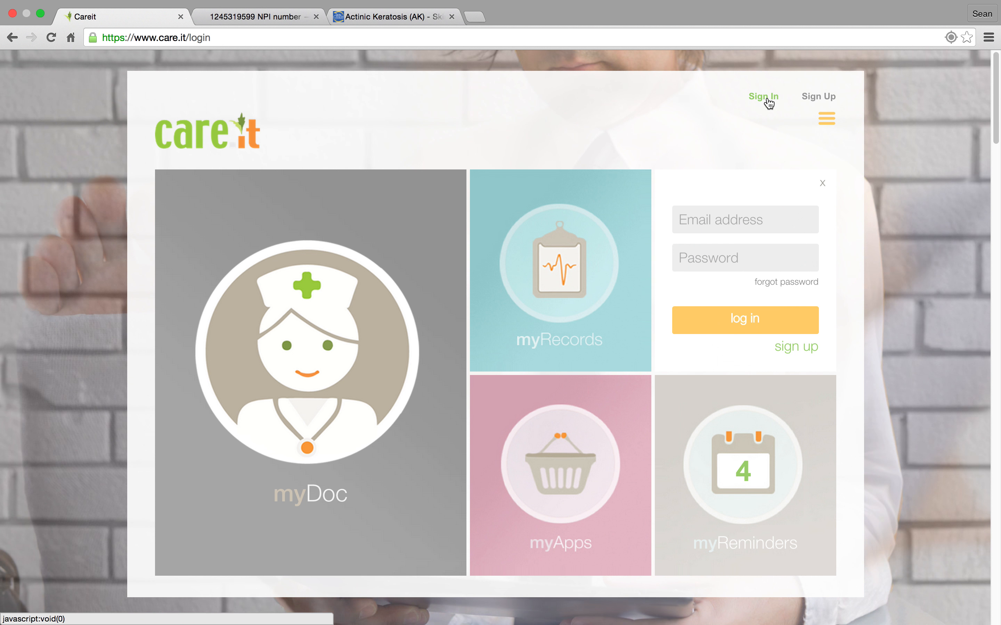
click(818, 100)
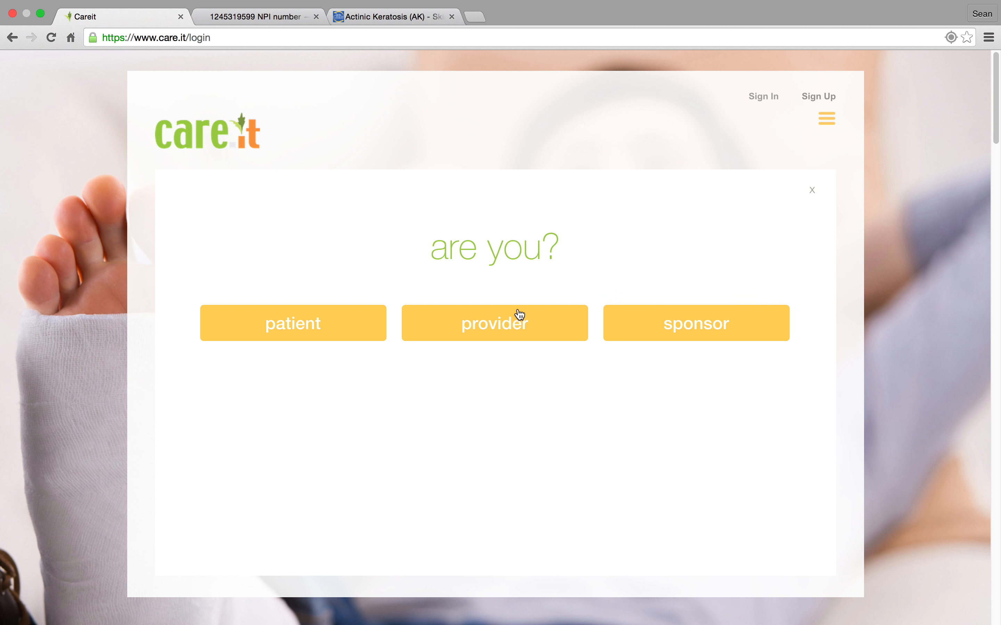
click(512, 324)
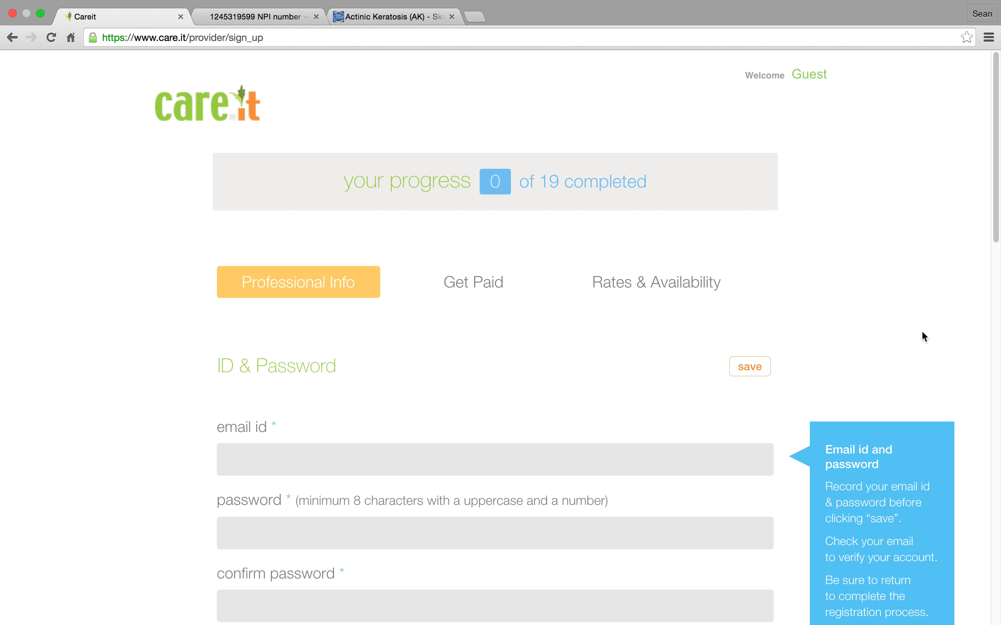
Enter the account's e-mail address as the email id in the ID & Password section.
scroll(662, 289, down, 5)
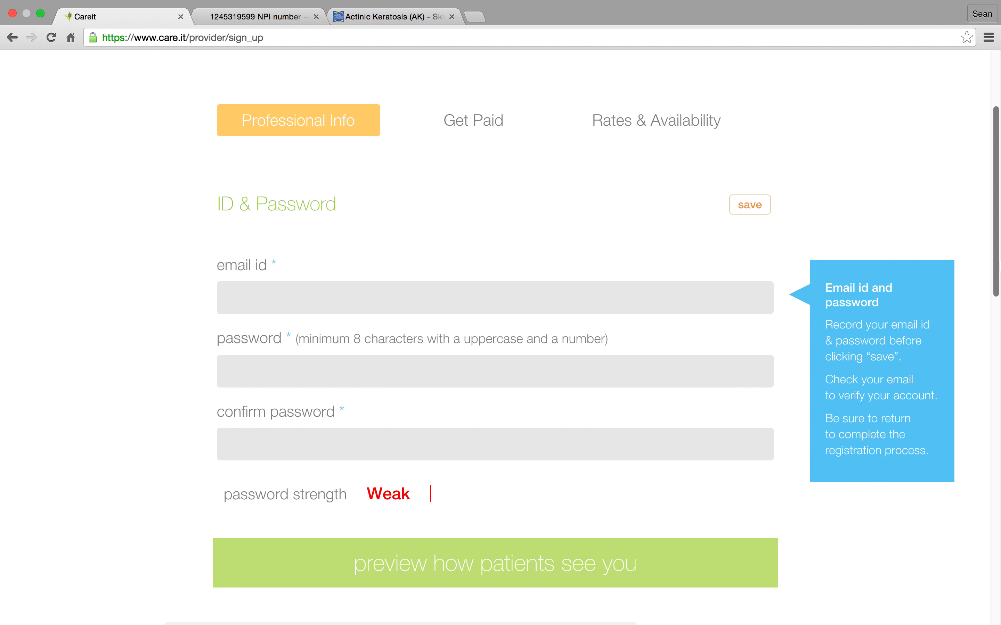
click(332, 300)
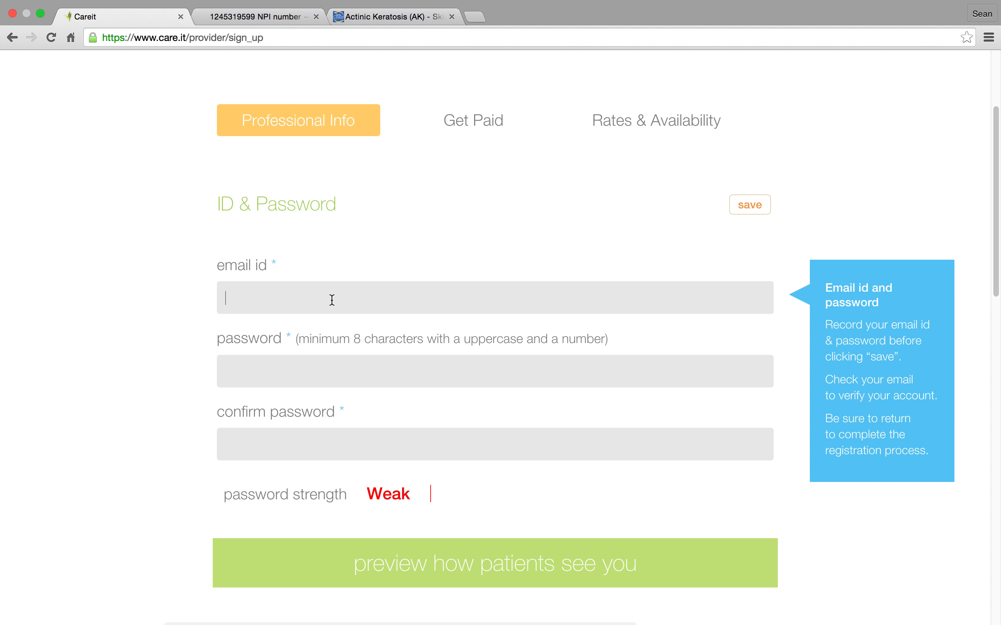
Enter and confirm the account password, and save the ID & Password section.
click(286, 377)
text(••••••)
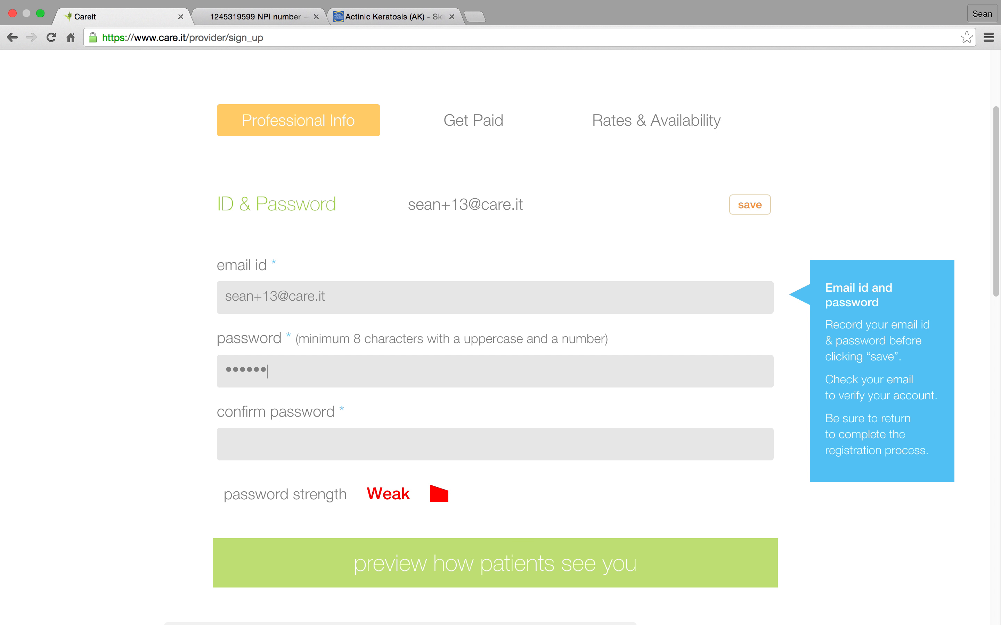
text(••••••••••••••)
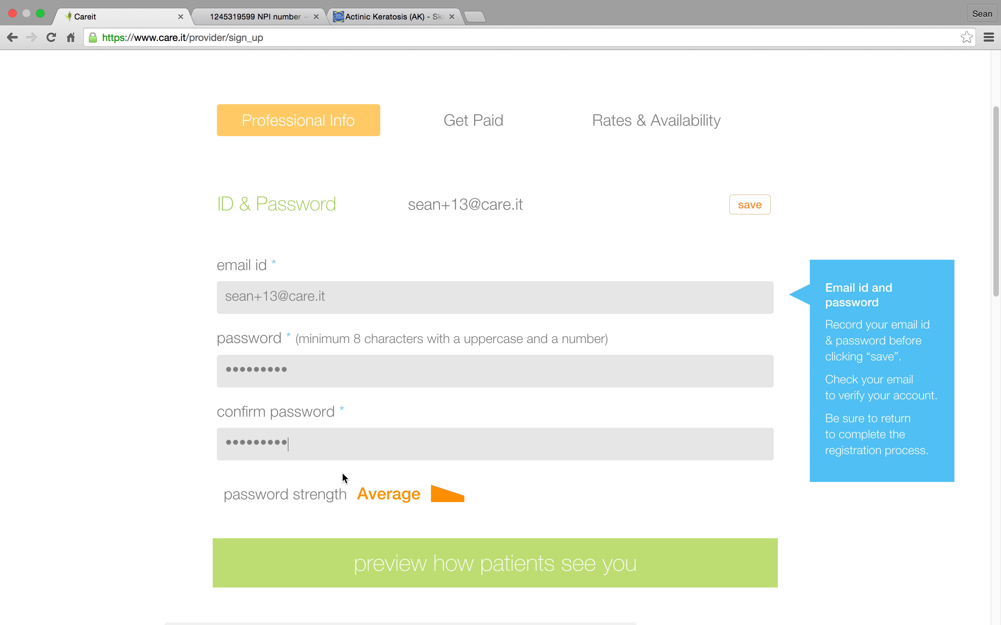
drag(996, 257, 996, 289)
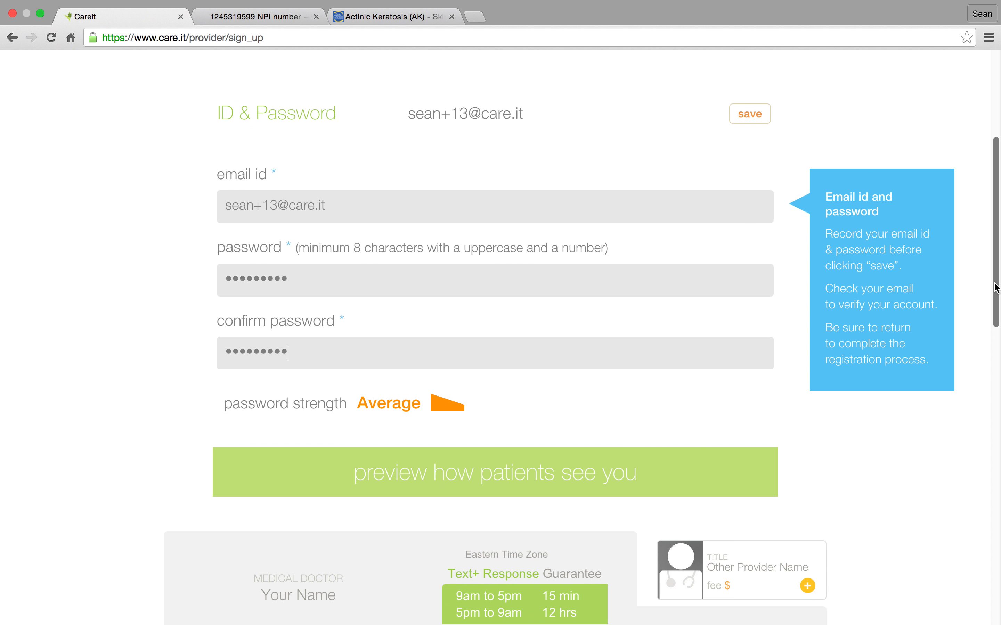
click(759, 117)
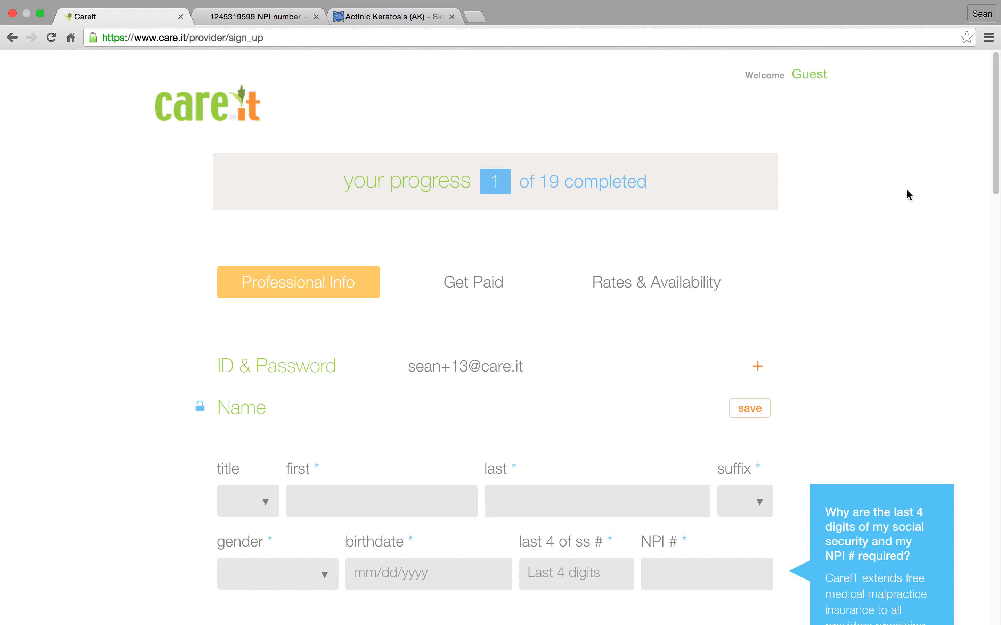
Set the provider's suffix to NP in the Name section.
drag(996, 85, 996, 121)
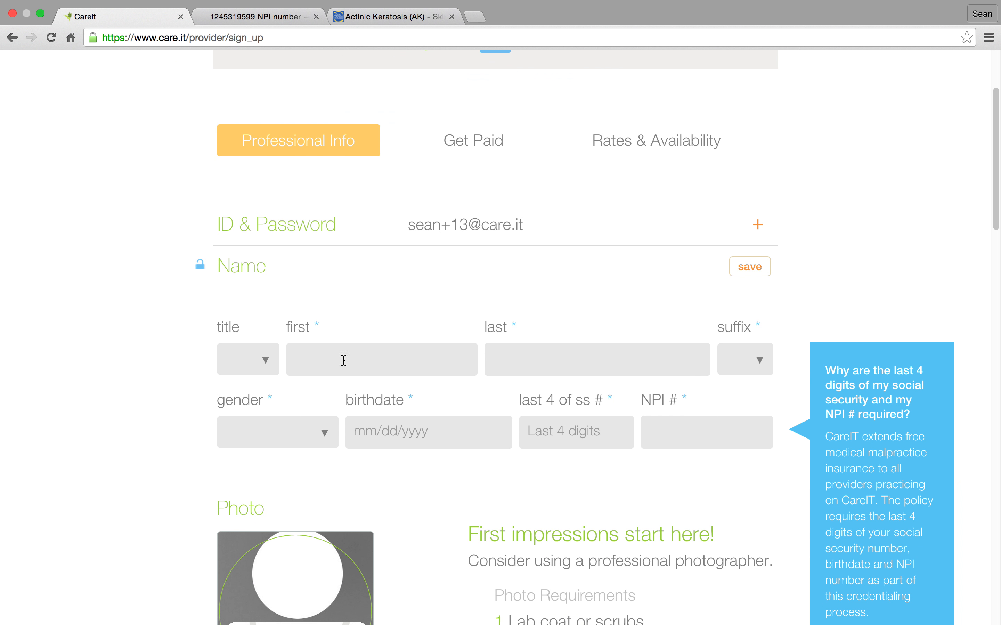
click(759, 361)
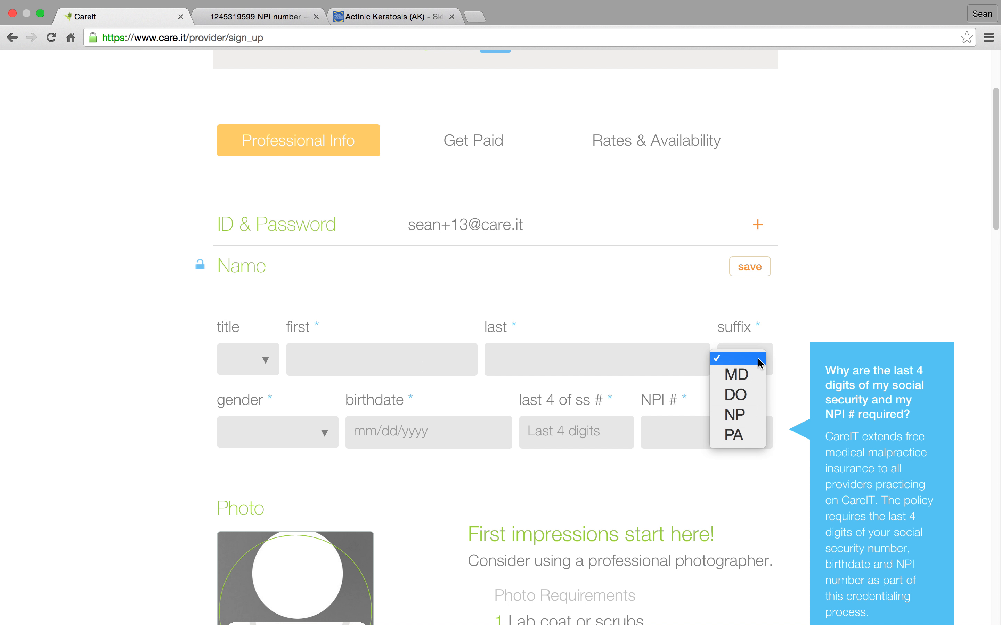
click(749, 428)
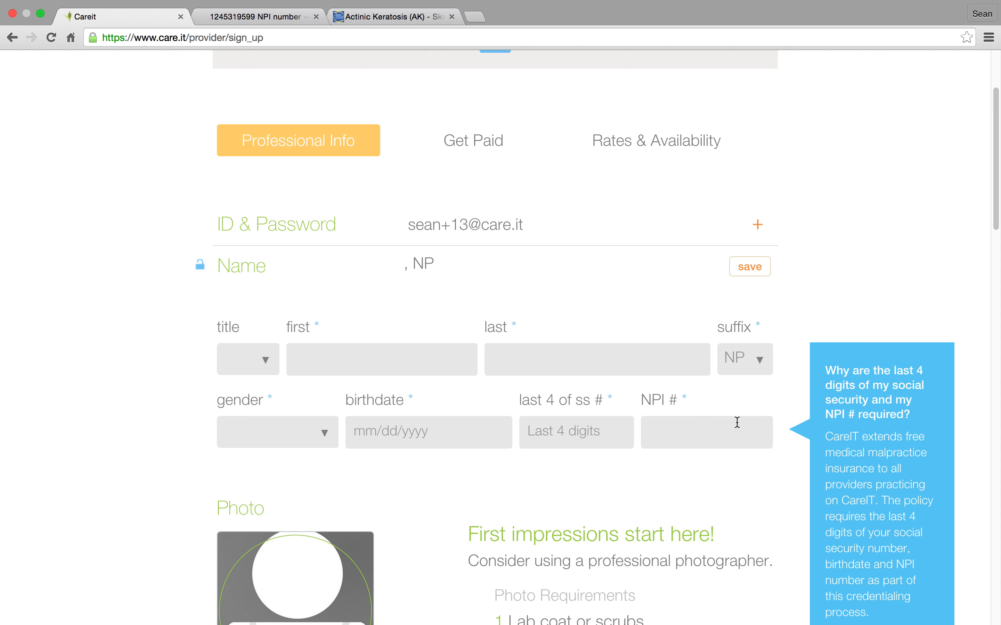
Copy the provider's NPI number from the HIPAASpace page into the sign-up form's NPI # field.
click(252, 7)
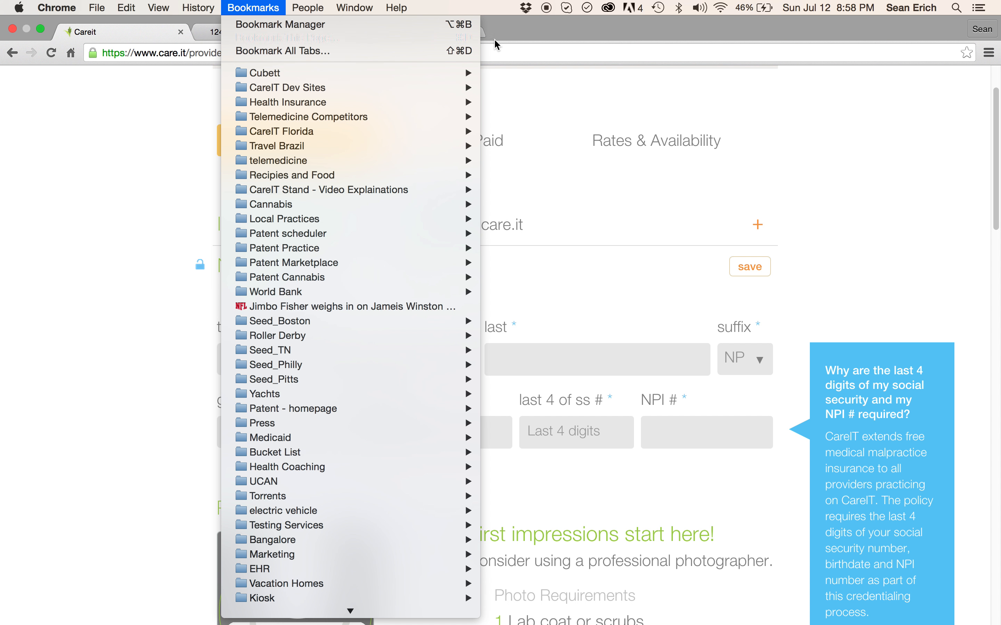
click(326, 29)
click(294, 34)
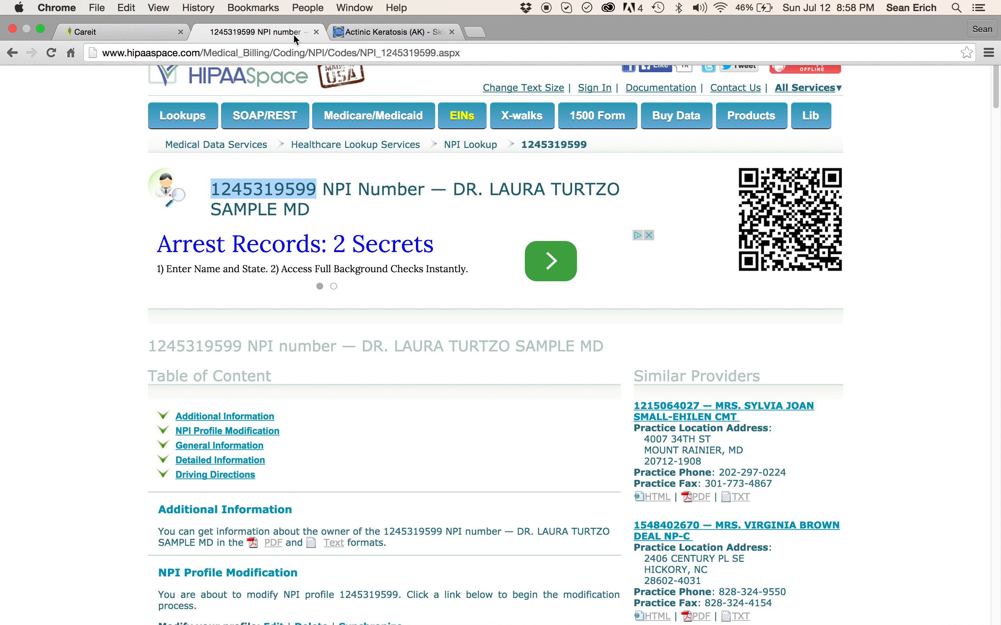
drag(318, 190, 214, 185)
key(super+c)
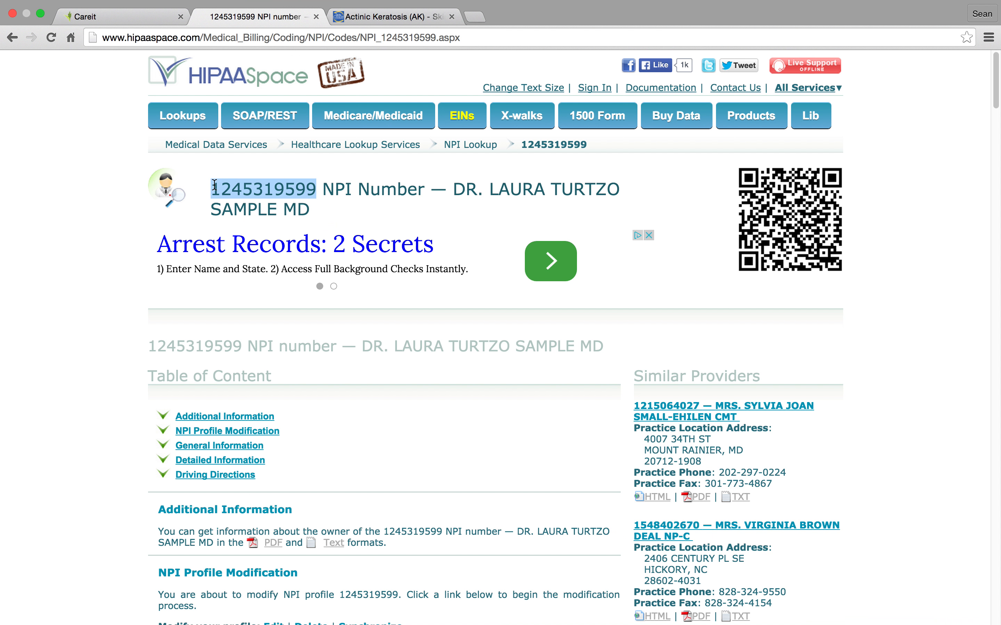
click(151, 19)
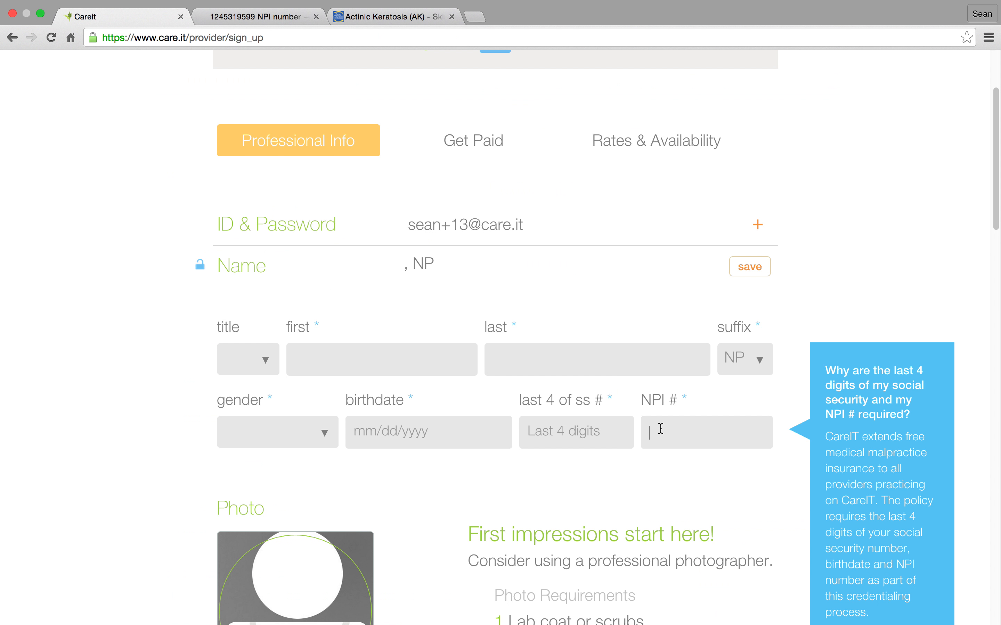
click(661, 429)
key(super+v)
Fill in the last four digits of the social security number and the birthdate, leaving the title blank.
click(607, 433)
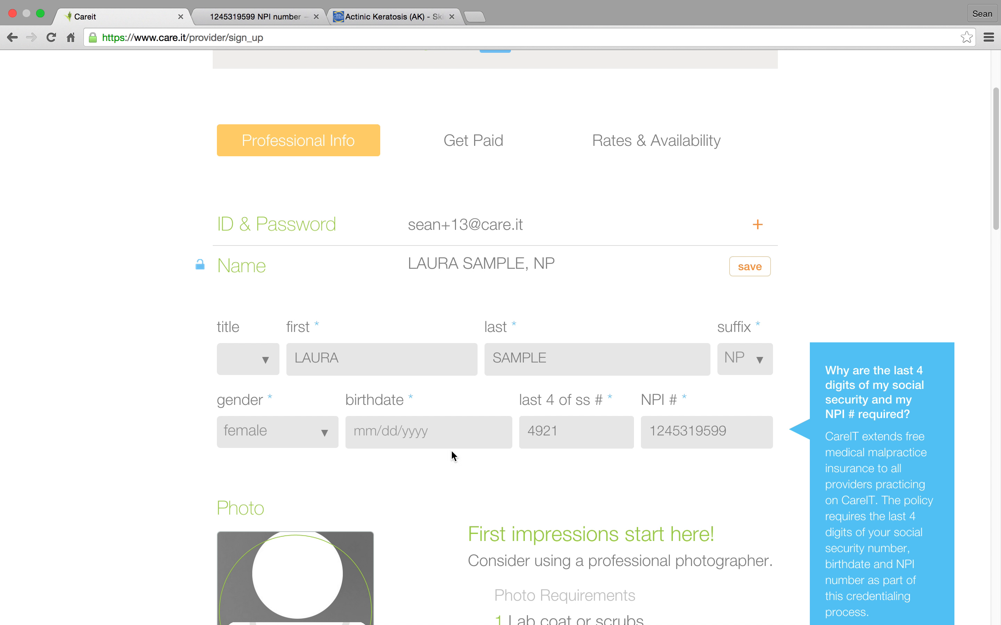
click(386, 431)
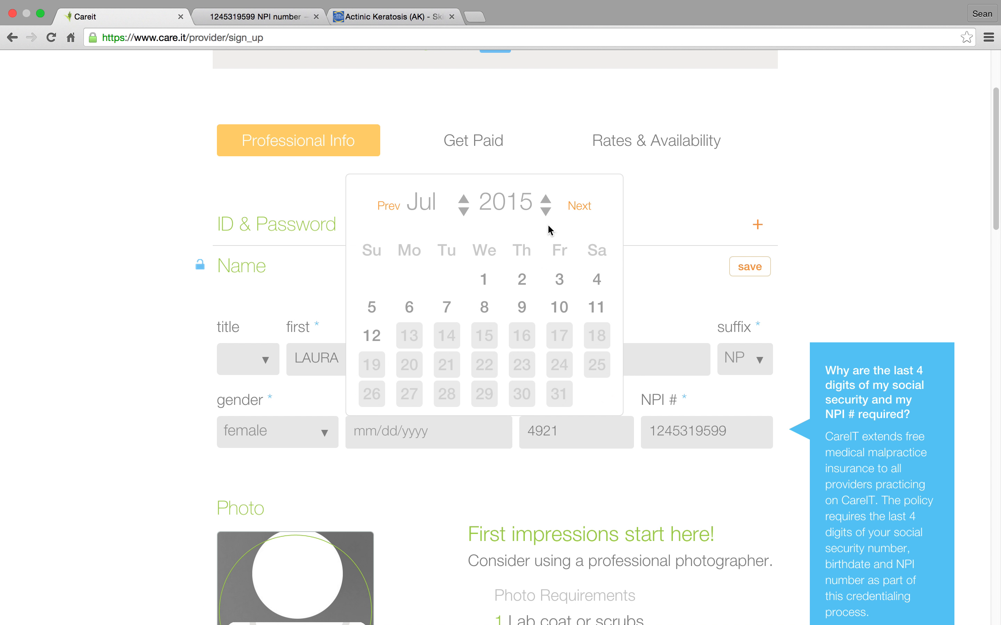
click(547, 200)
mouse_move(519, 3)
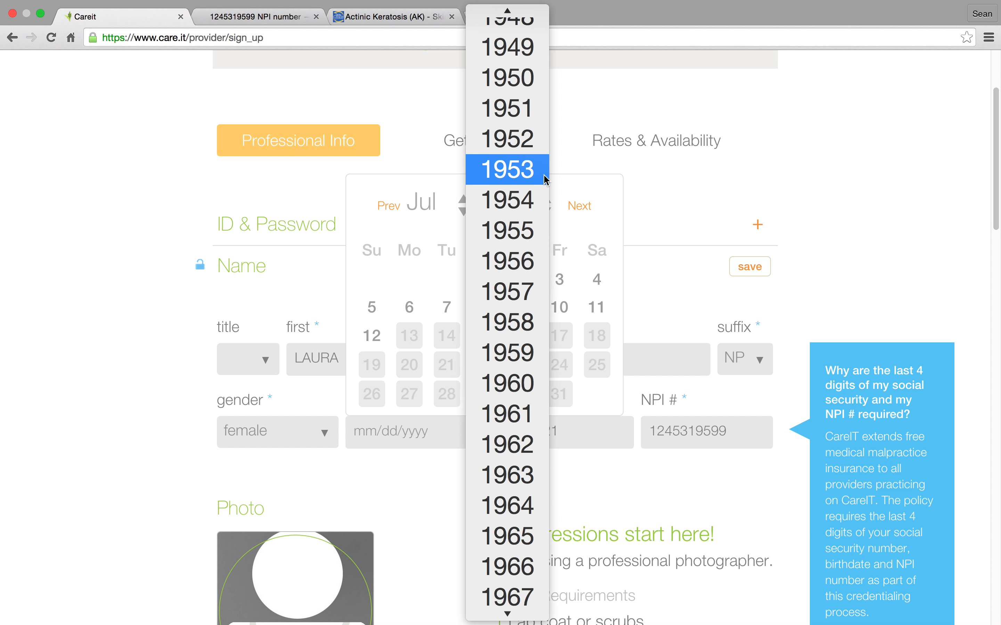
mouse_move(533, 621)
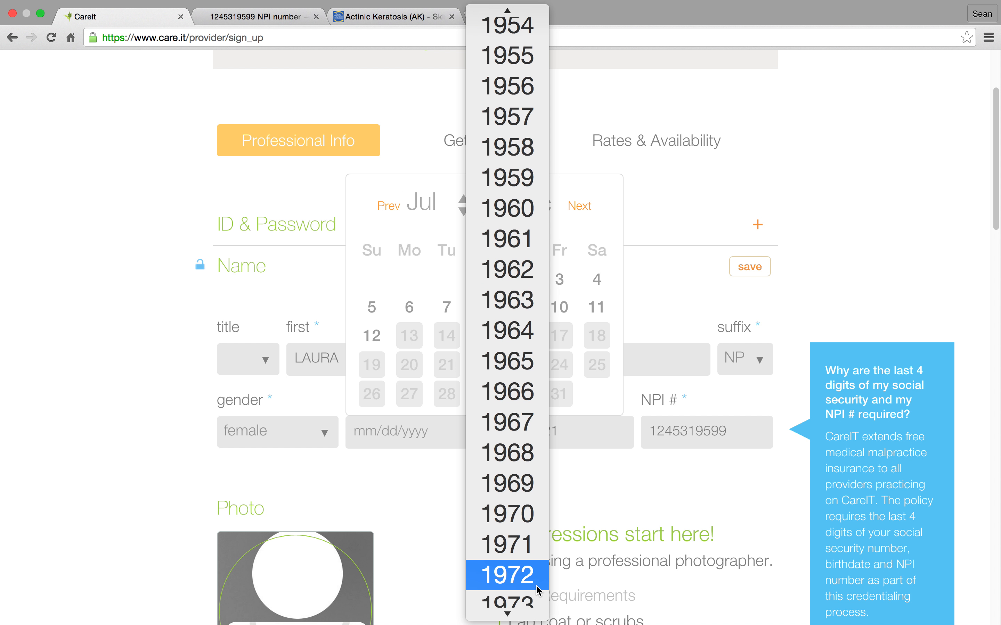
click(529, 546)
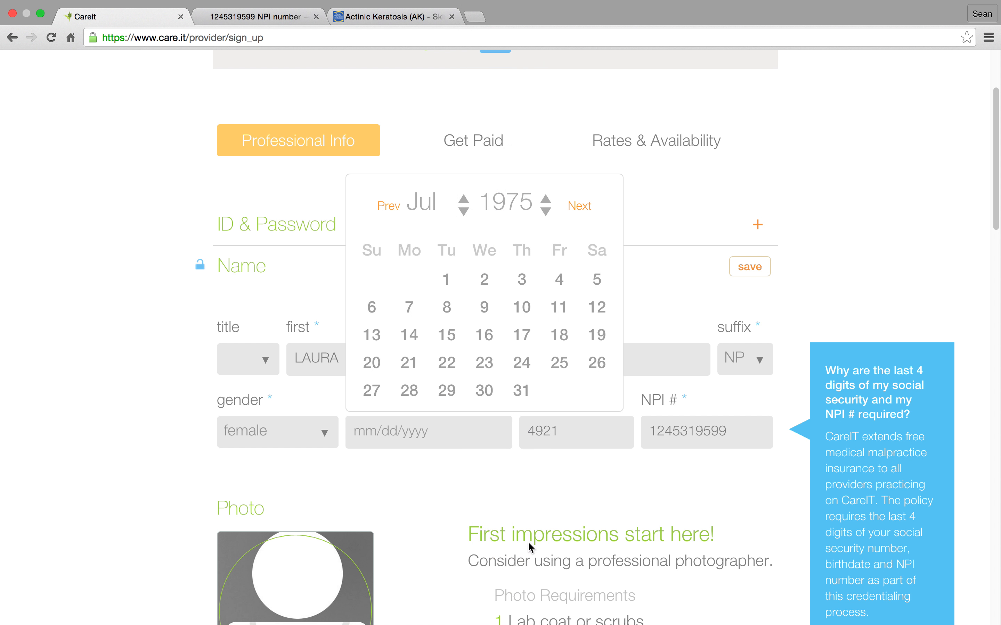
click(447, 278)
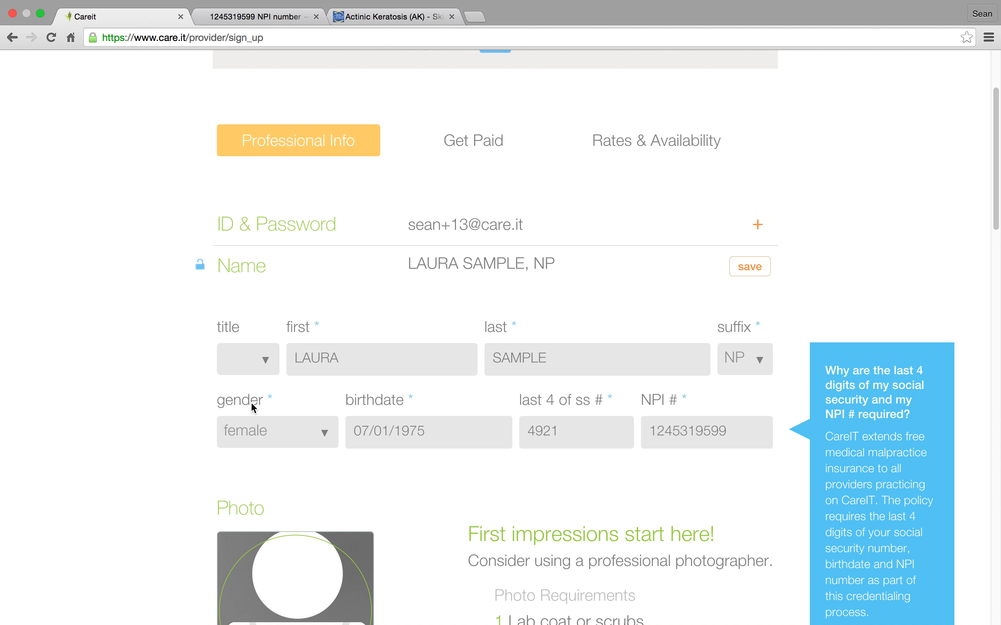
click(265, 360)
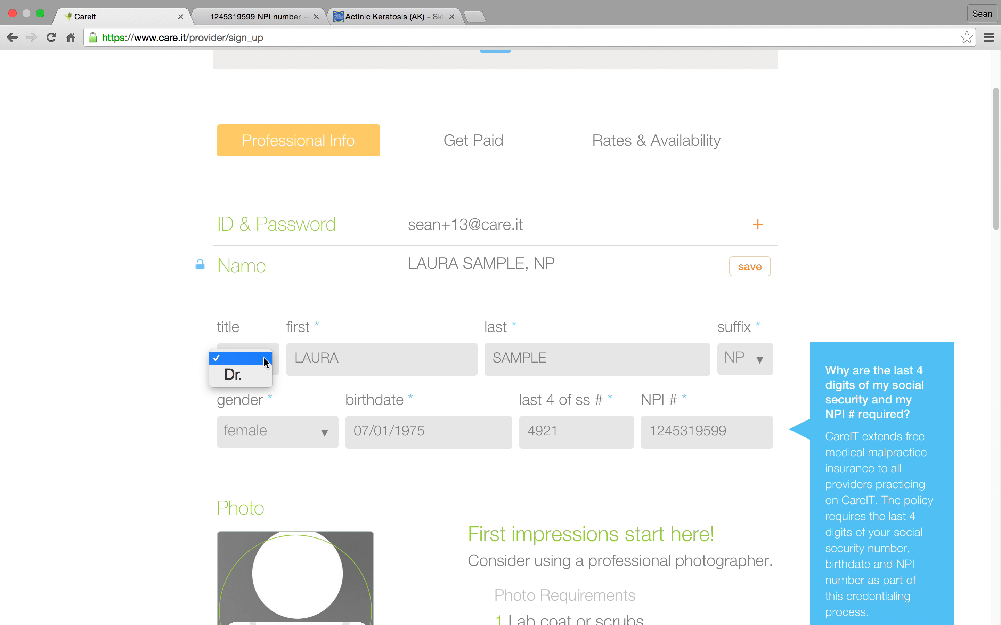
click(265, 358)
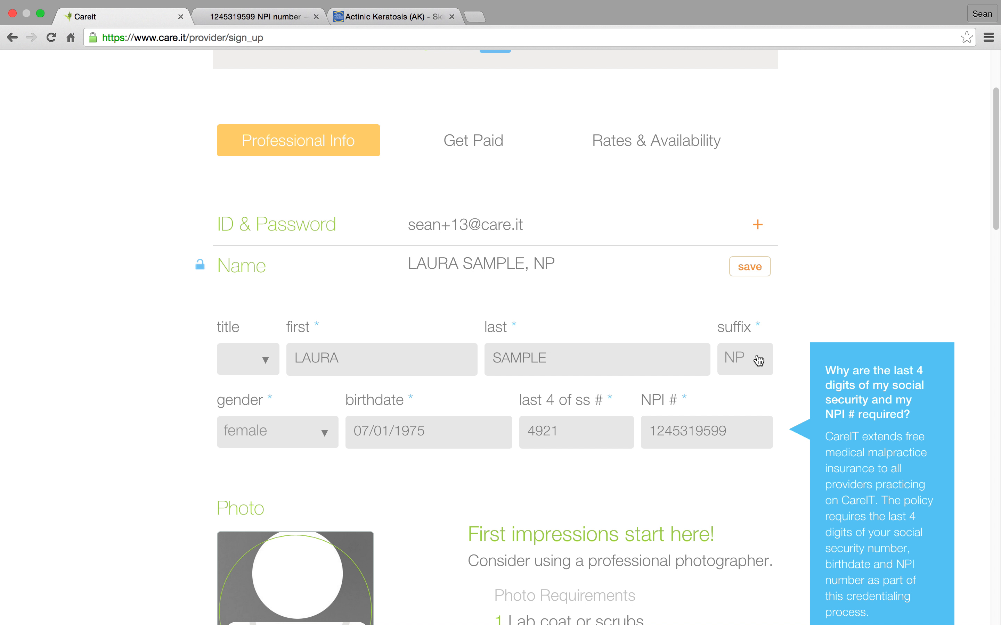
Upload the 1 MB sample portrait JPEG from the Desktop folder as the provider's photo.
drag(995, 215, 996, 280)
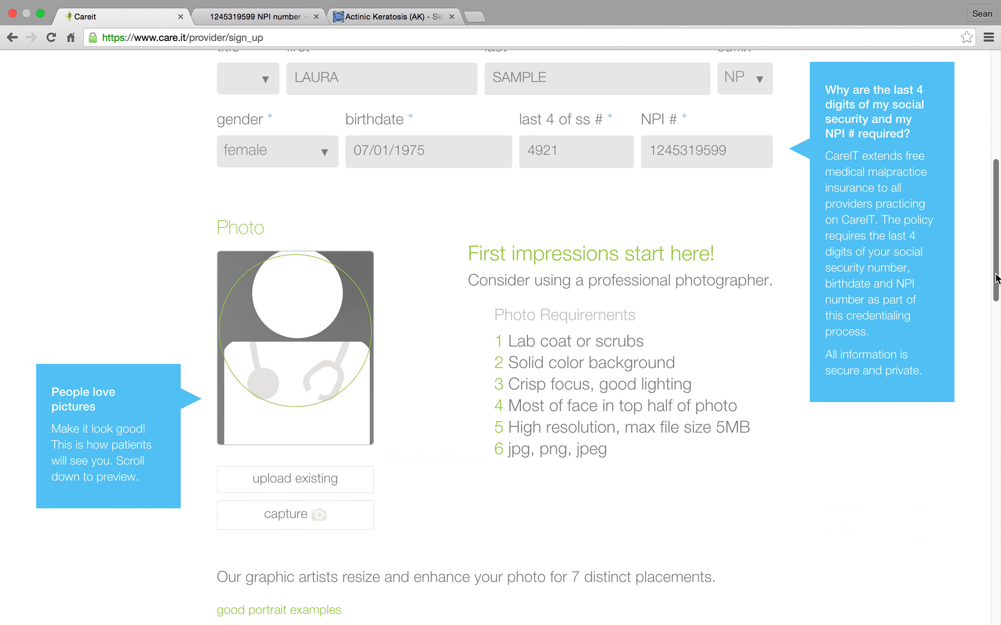
click(282, 333)
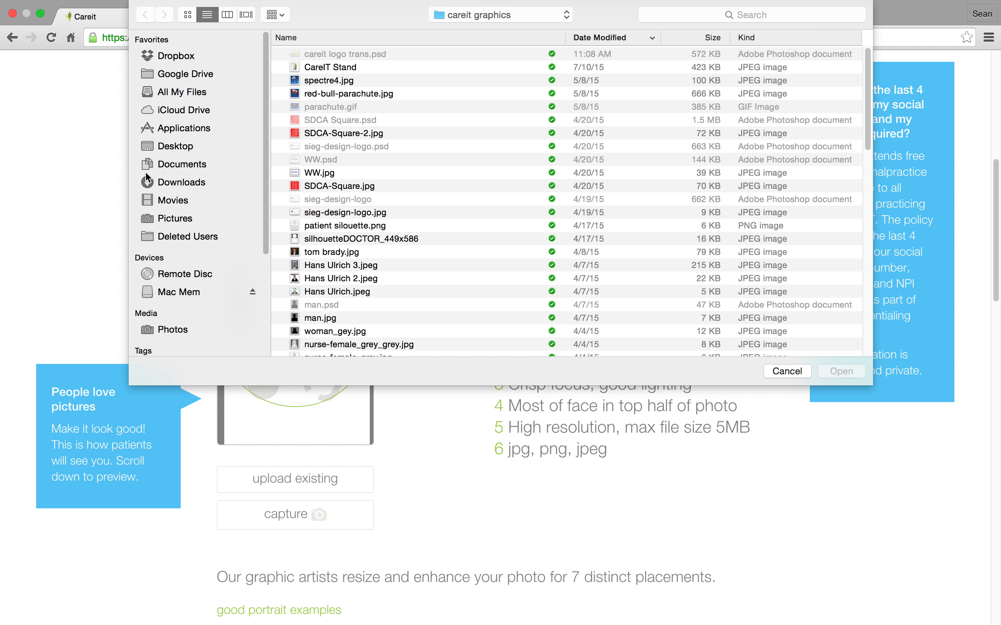
click(184, 149)
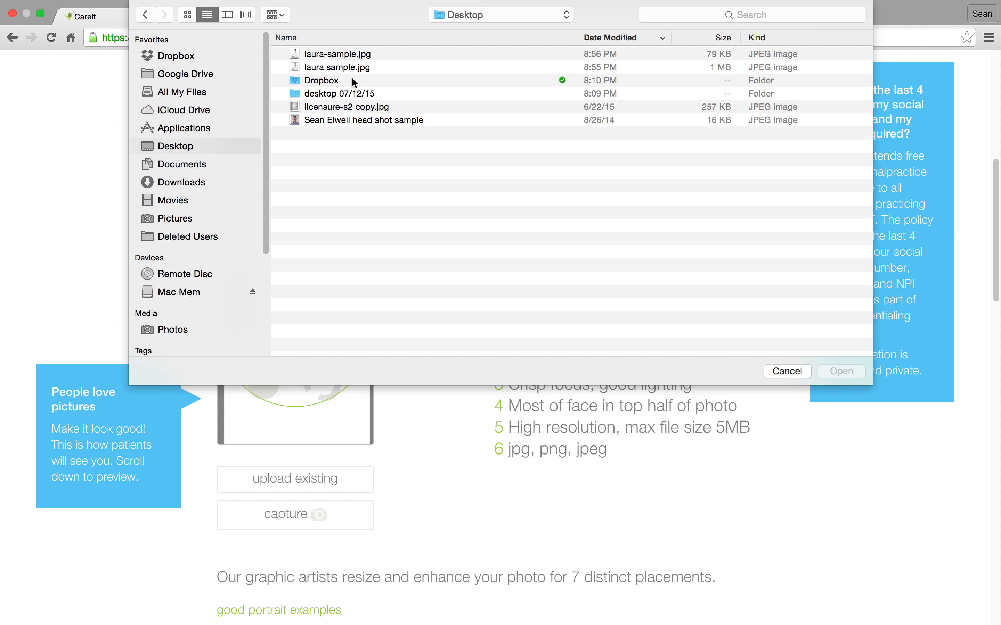
click(344, 67)
click(841, 371)
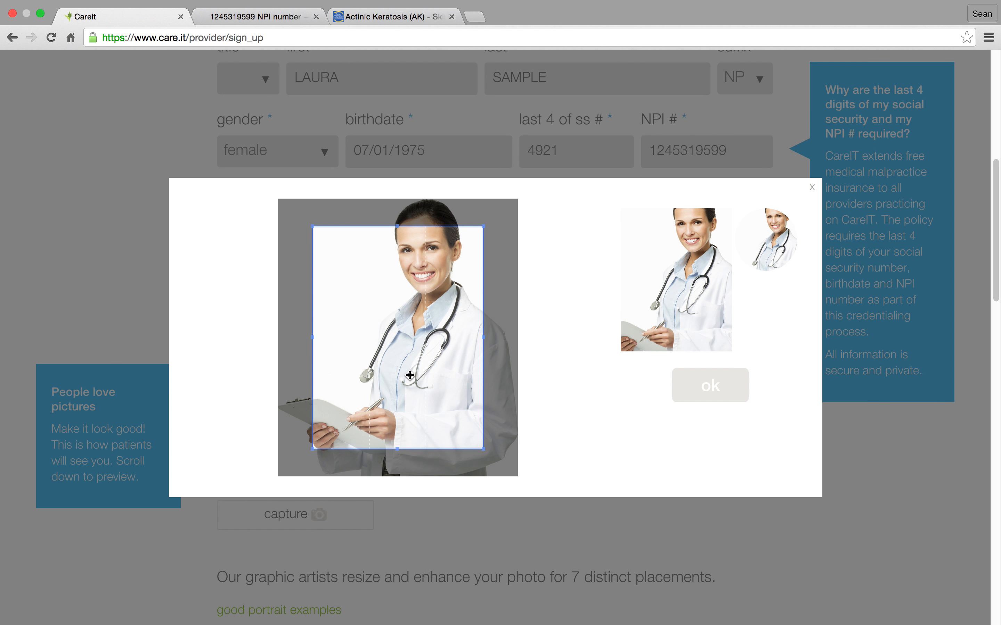
Crop the provider's photo to the head and shoulders, excluding the clipboard, and accept the crop.
drag(483, 421, 518, 426)
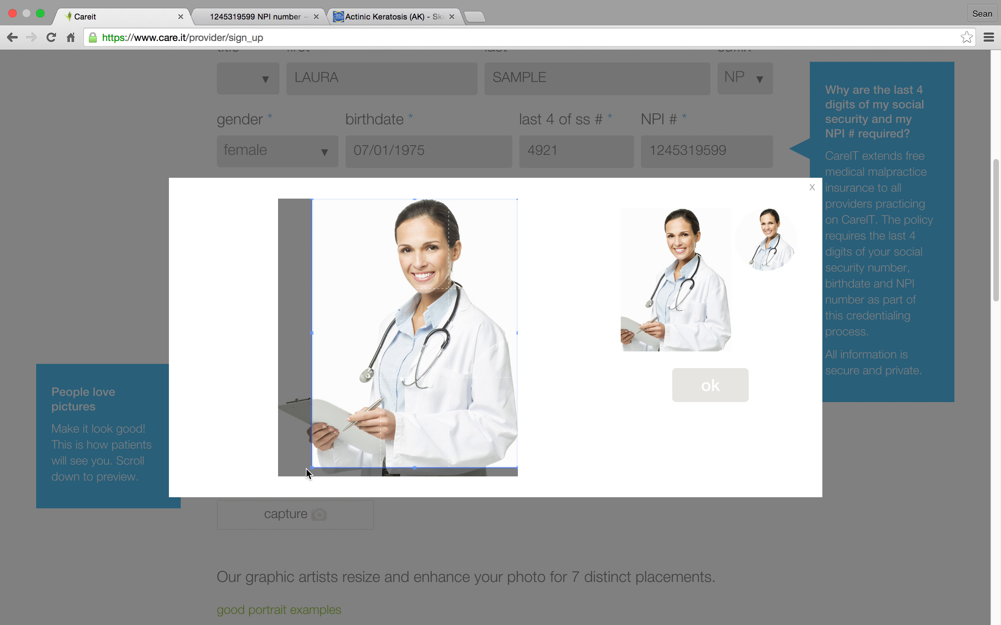
drag(311, 470, 376, 388)
drag(437, 352, 419, 350)
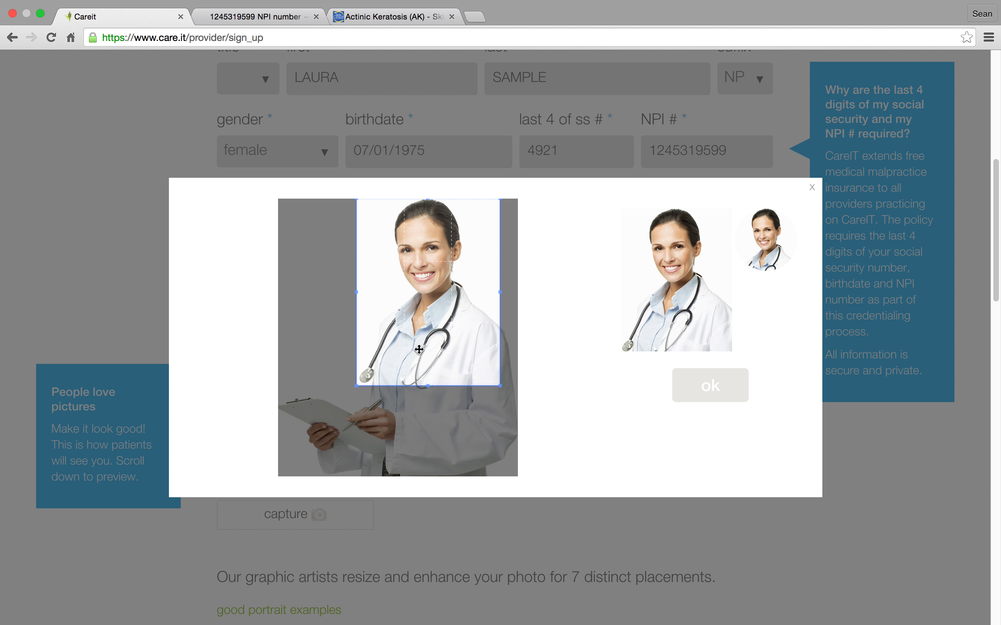
drag(356, 387, 369, 366)
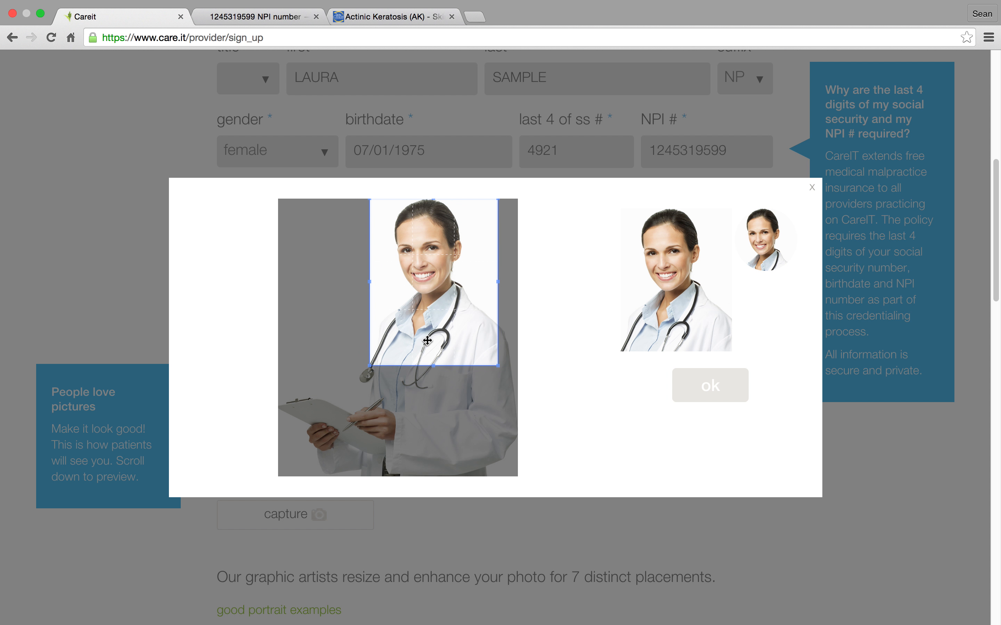
click(728, 387)
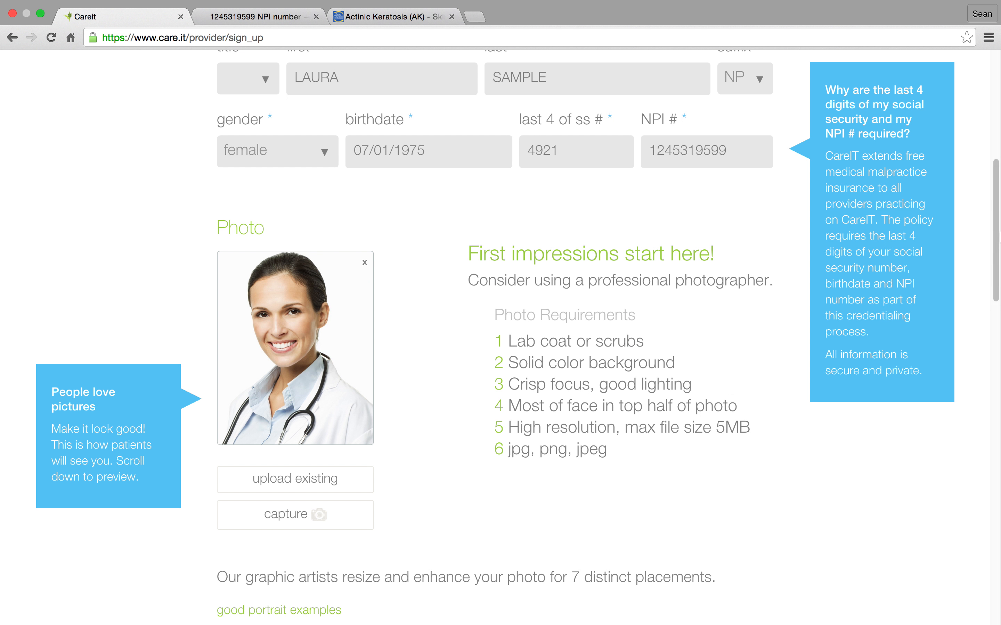
Save the Name section with its photo, and save the prefilled Address section.
click(996, 299)
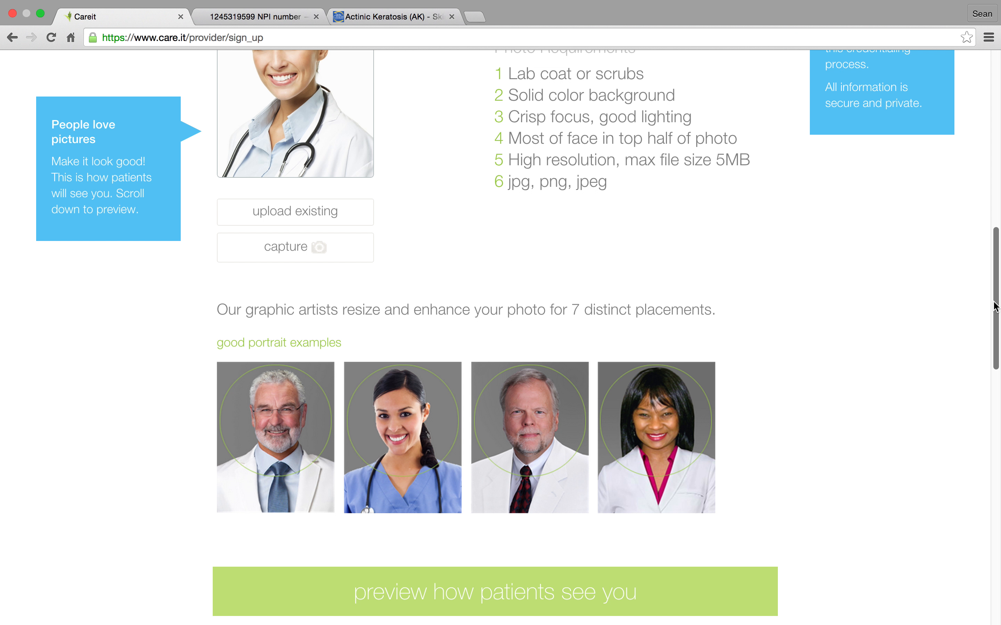
scroll(996, 306, up, 10)
click(747, 147)
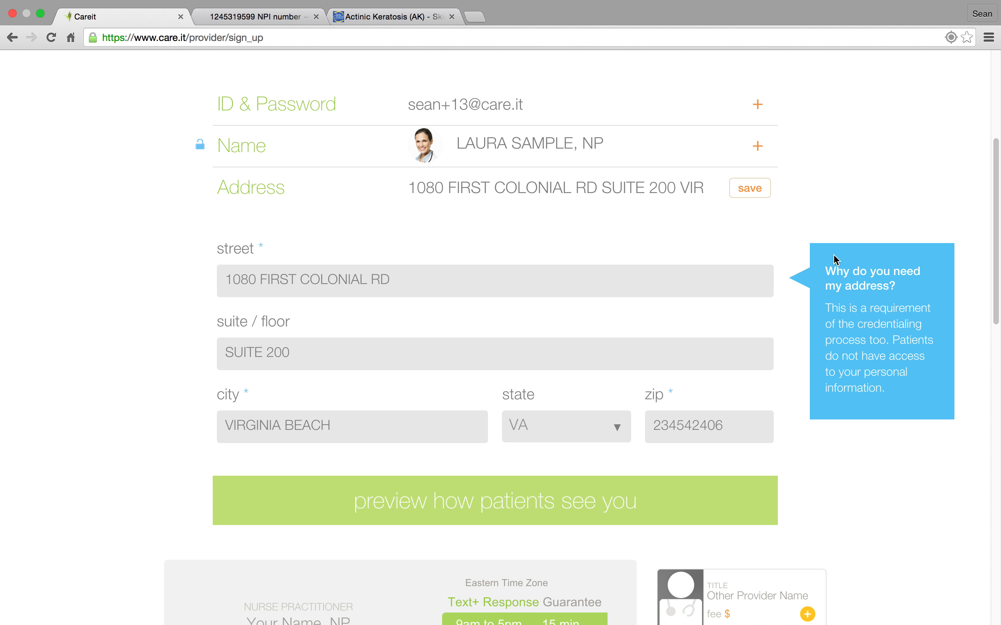
click(749, 193)
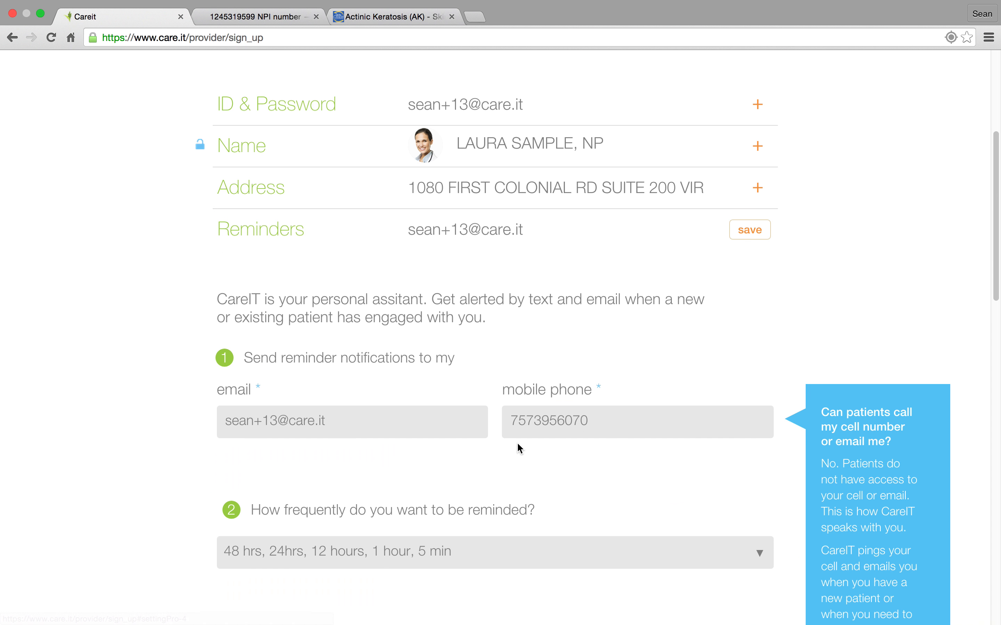
Replace the prefilled mobile phone in the Reminders section with the provider's own mobile number.
drag(585, 422, 498, 422)
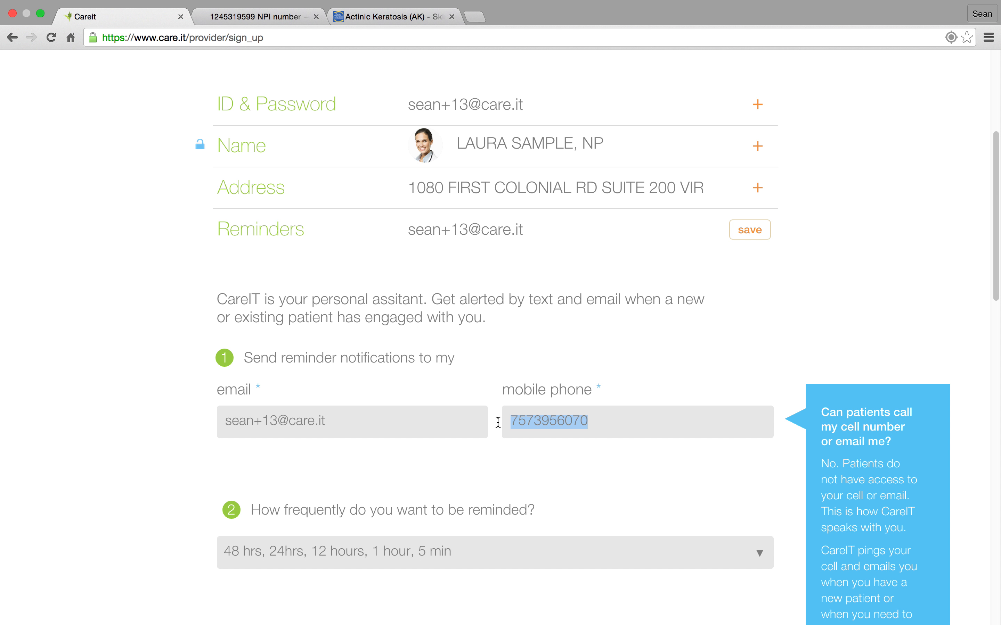
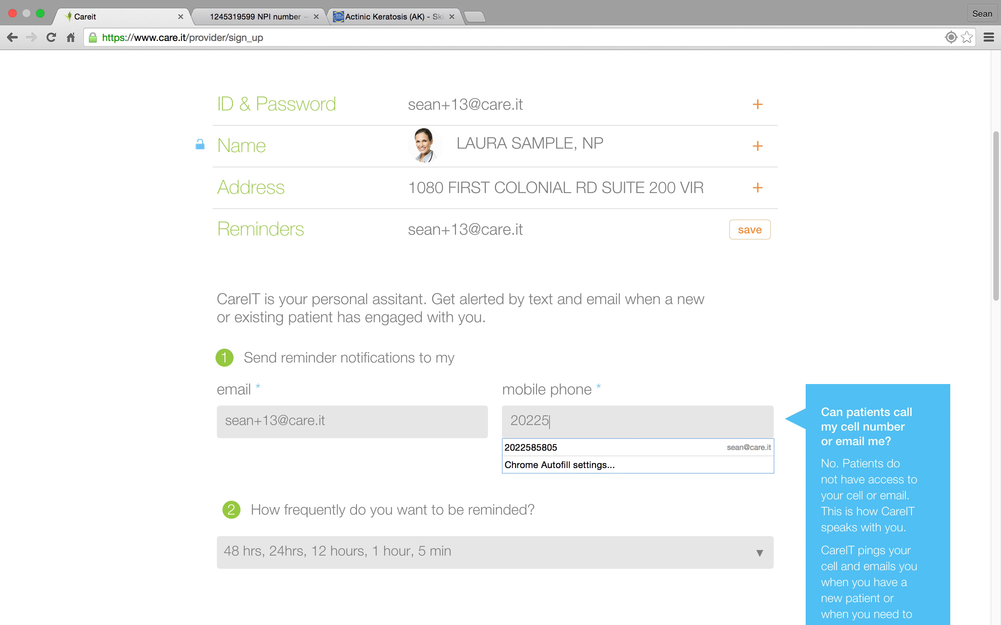
click(822, 370)
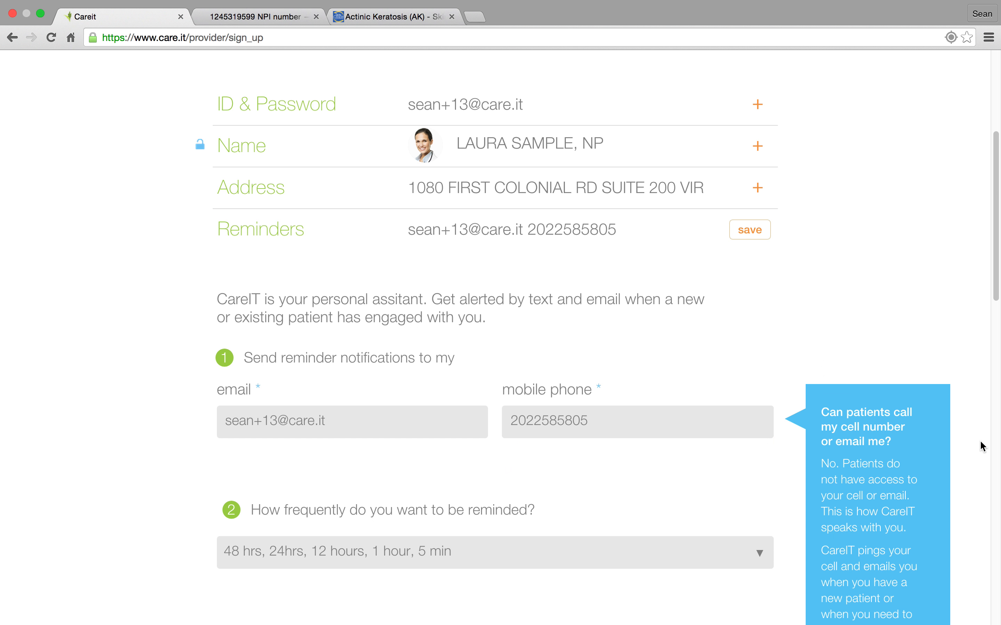
Set the reminder frequency to "2 hours, 1 hour, 5 min" and save the Reminders section.
drag(996, 305, 997, 335)
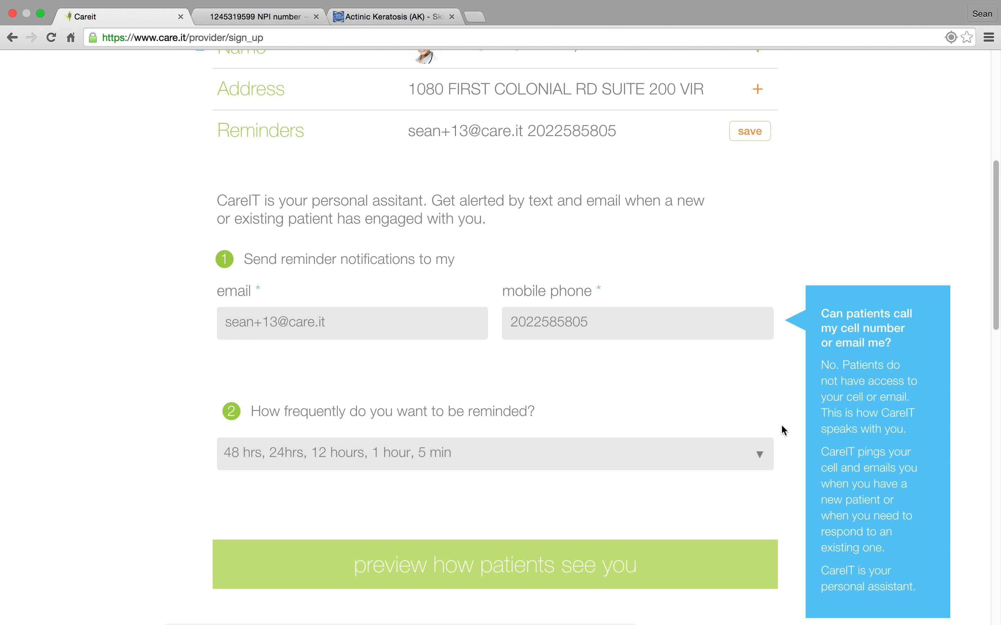
click(723, 461)
click(480, 441)
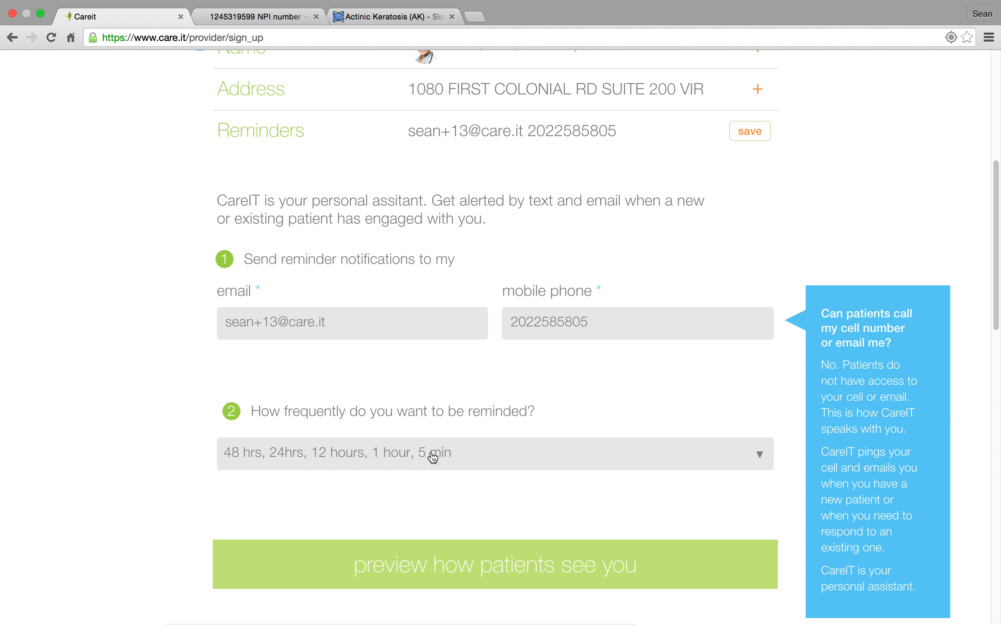
click(763, 457)
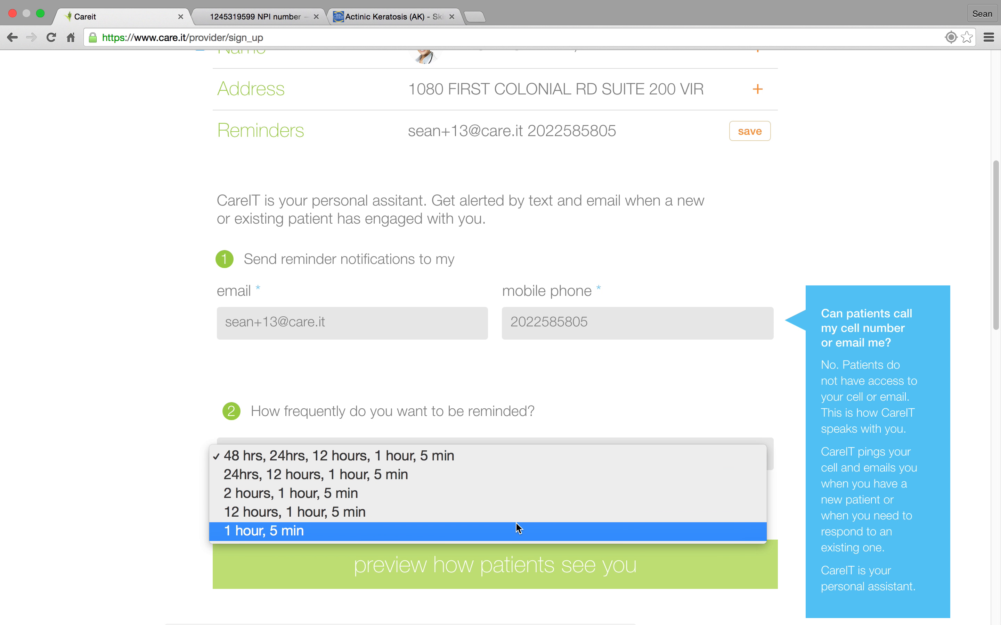
click(519, 528)
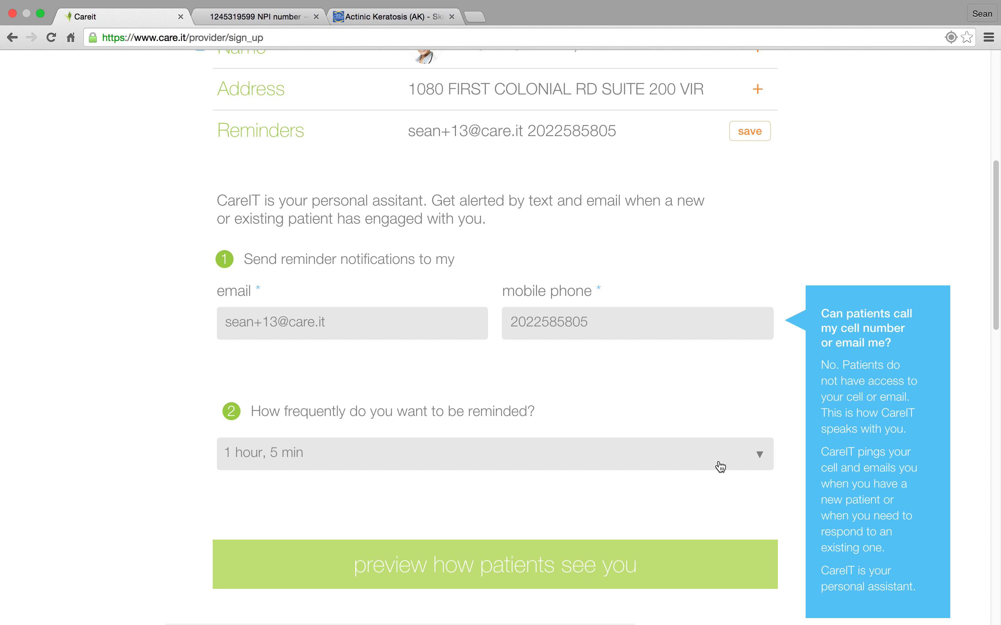
click(763, 456)
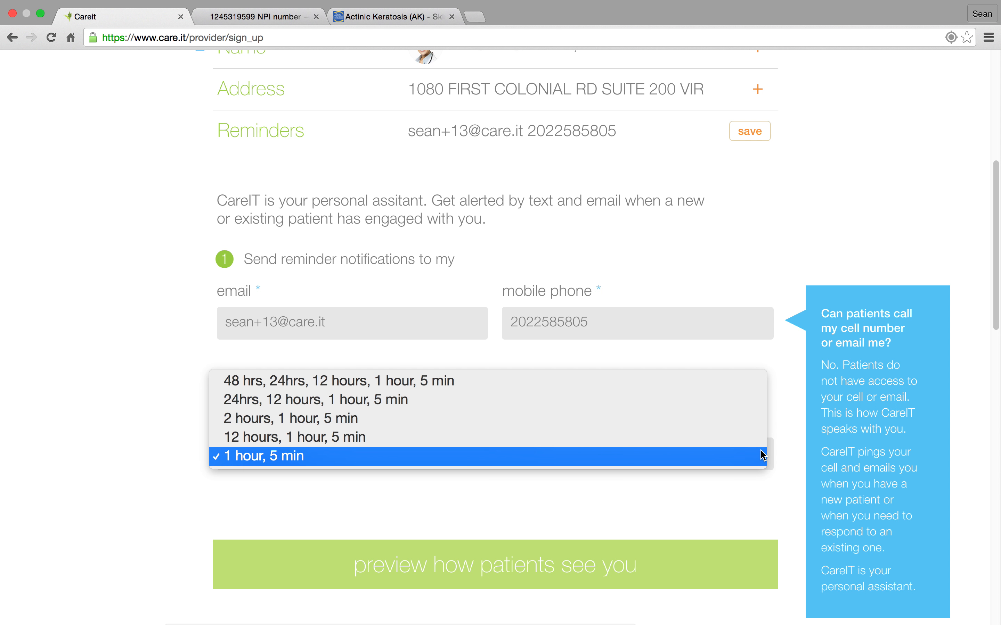
click(514, 426)
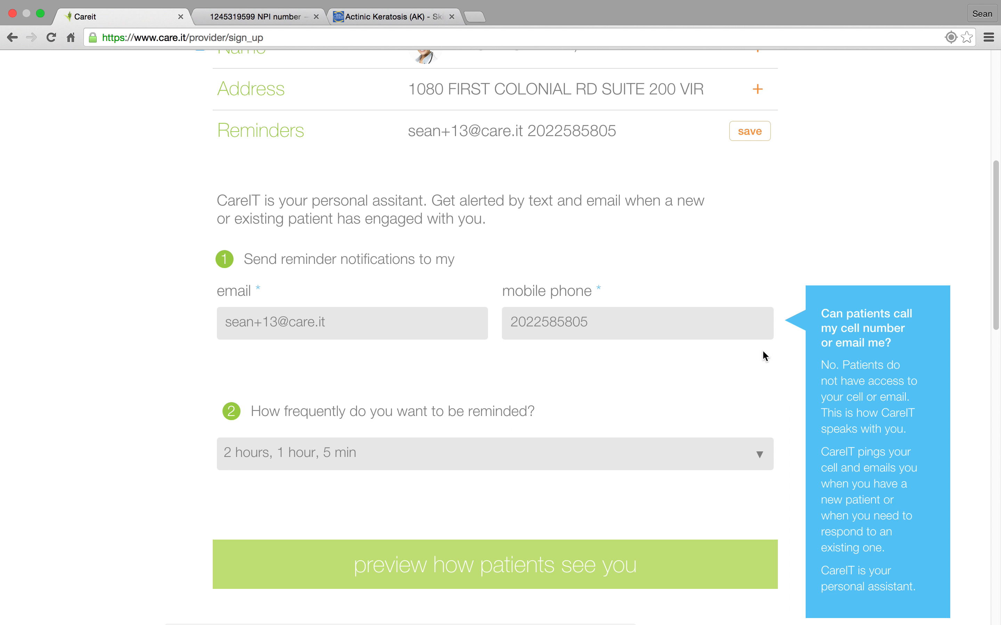
click(758, 138)
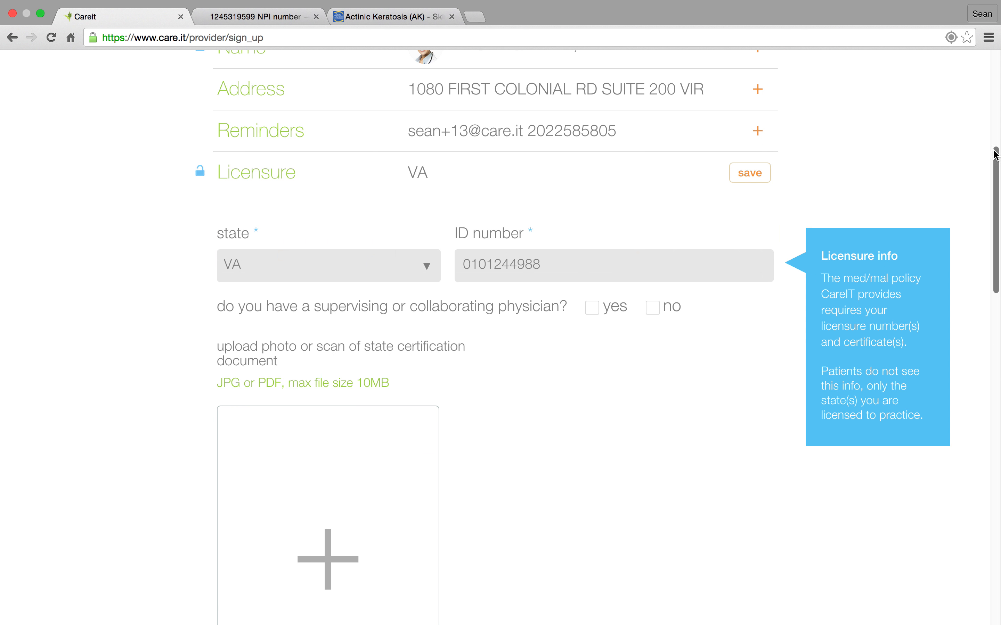
drag(996, 159, 997, 178)
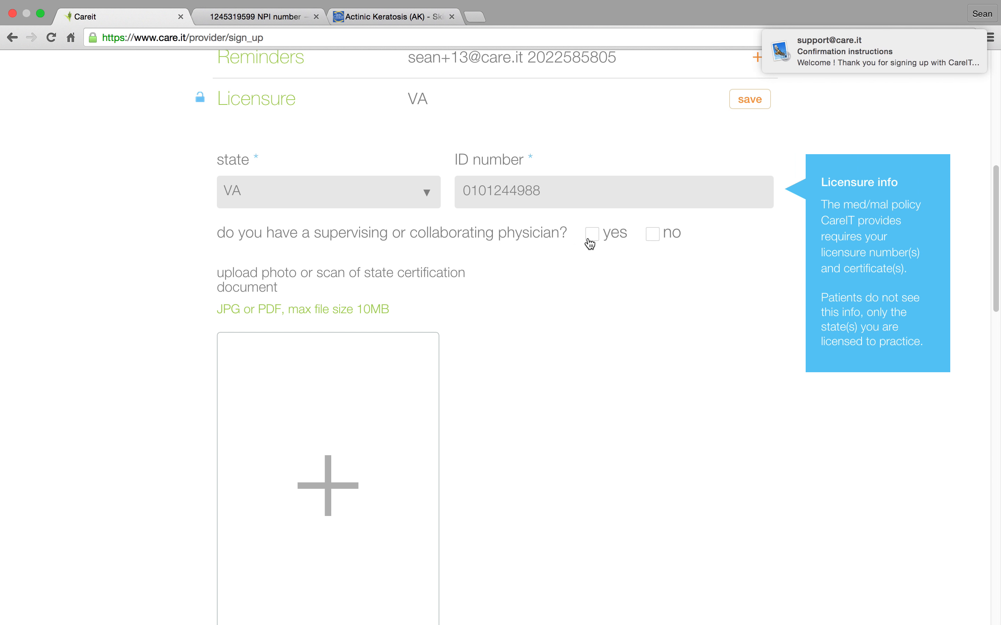
mouse_move(843, 33)
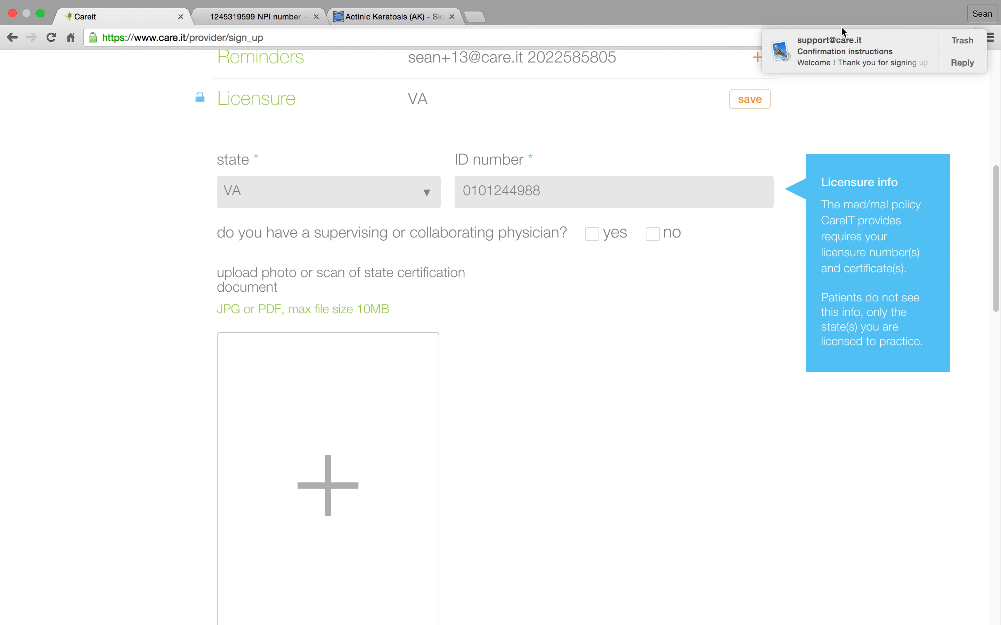
click(963, 63)
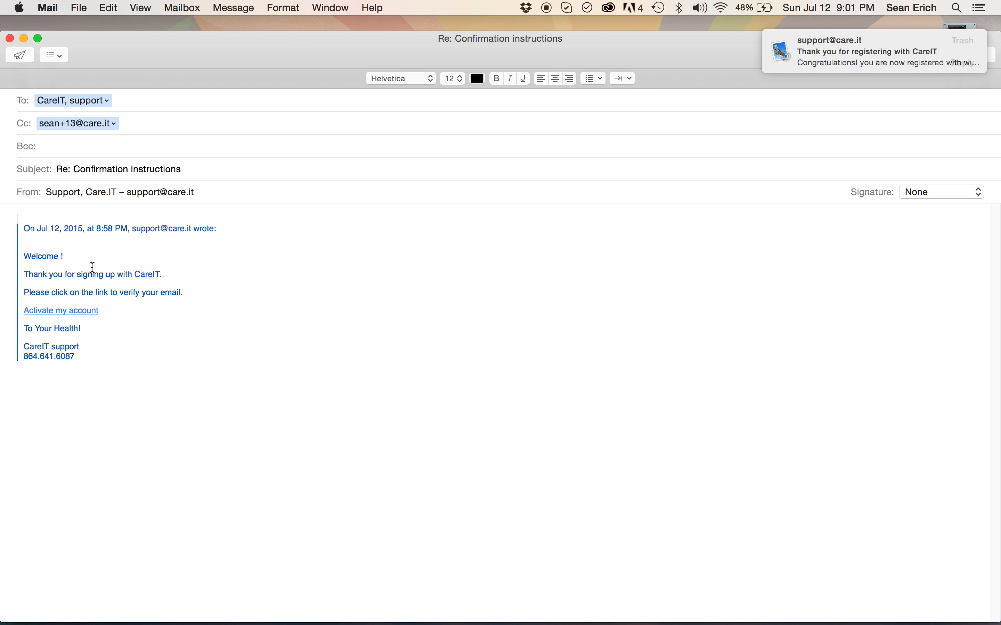
click(165, 345)
click(74, 311)
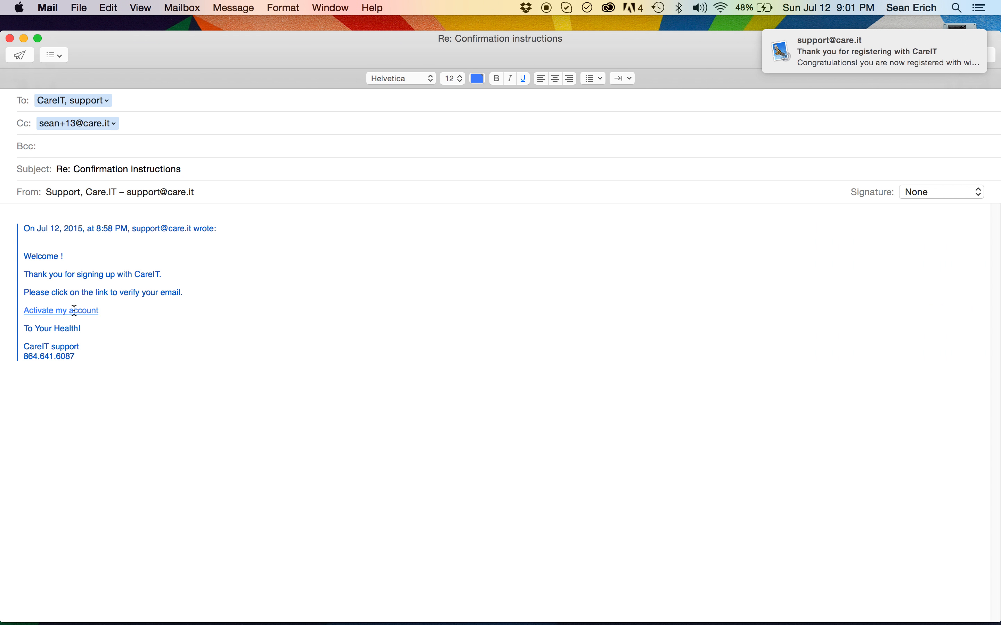
click(10, 39)
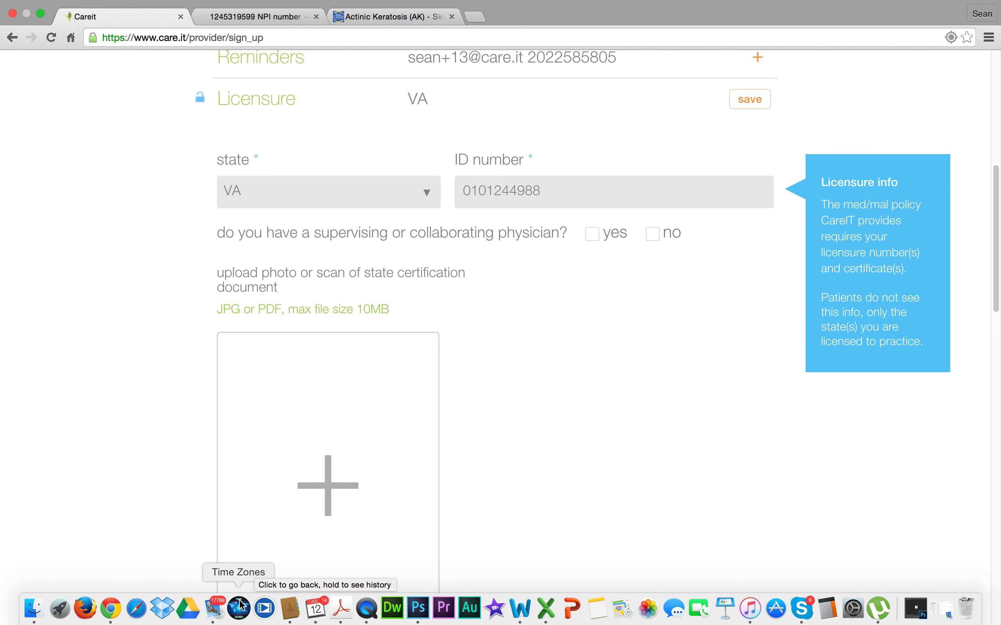
Switch to Mail, open the CareIT confirmation instructions message, activate the account through its link, and return to the sign-up form.
click(213, 609)
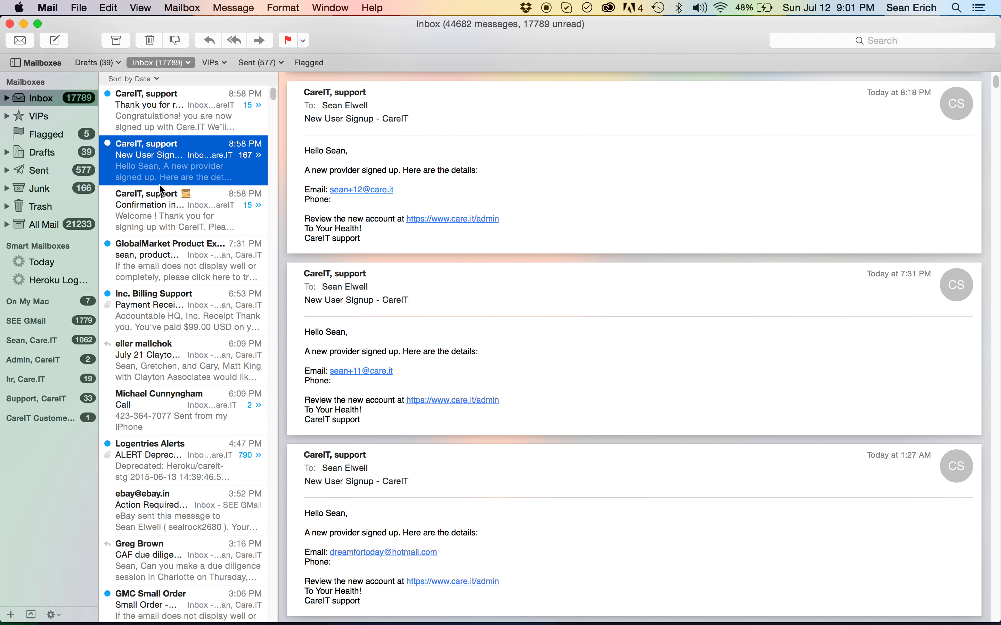
click(162, 192)
click(176, 158)
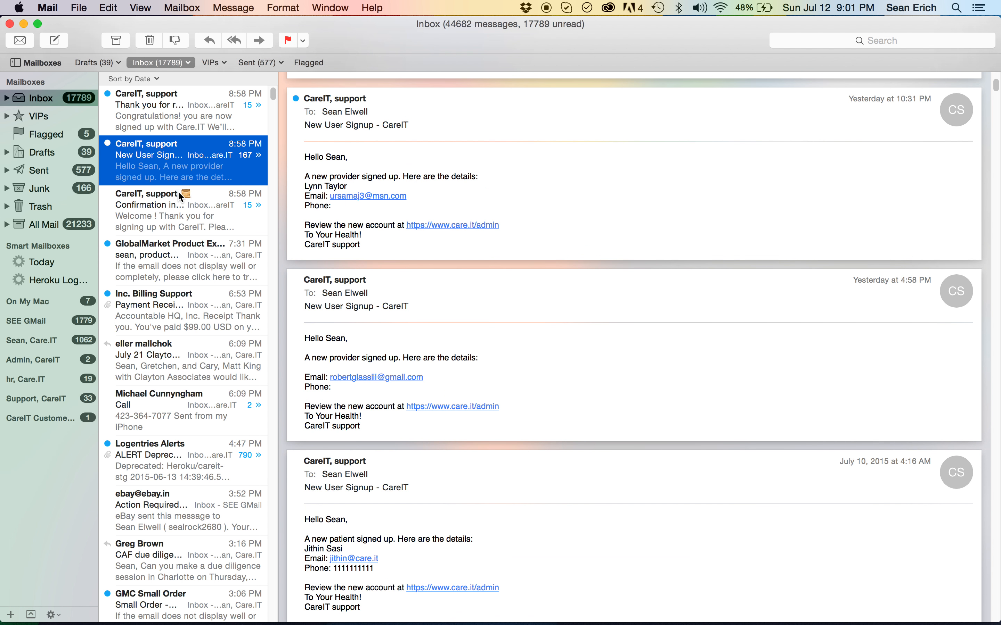
click(179, 199)
click(364, 219)
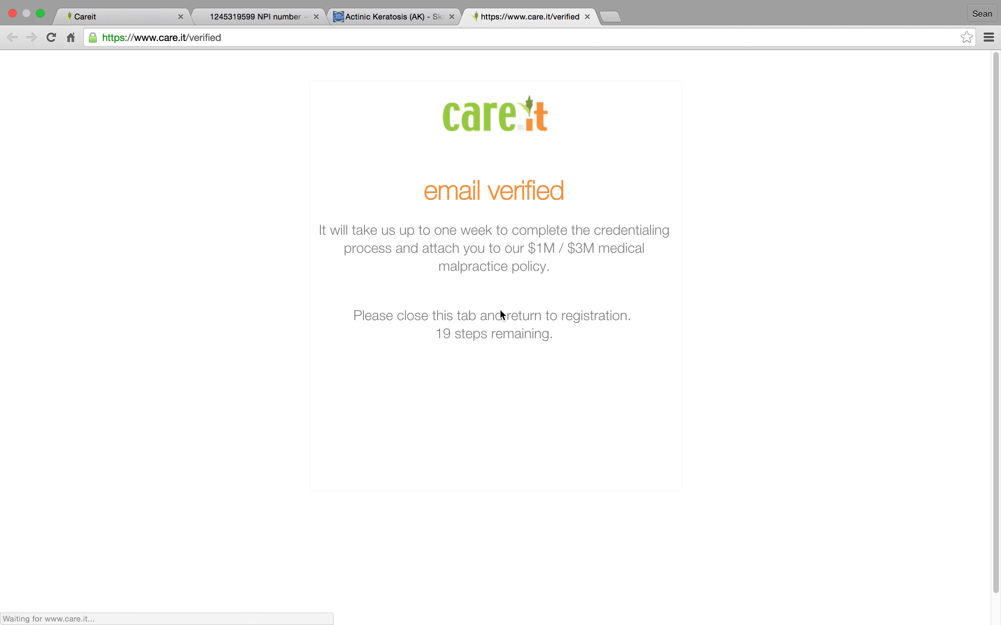
click(147, 36)
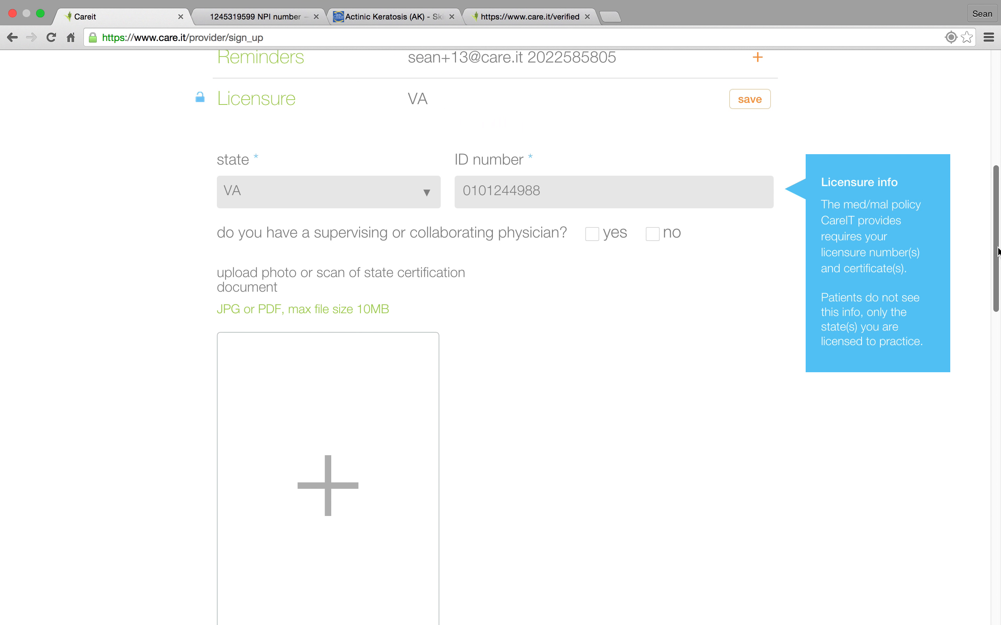
In the Licensure section, answer yes to having a supervising or collaborating physician and enter the physician's first and last name.
scroll(996, 244, up, 3)
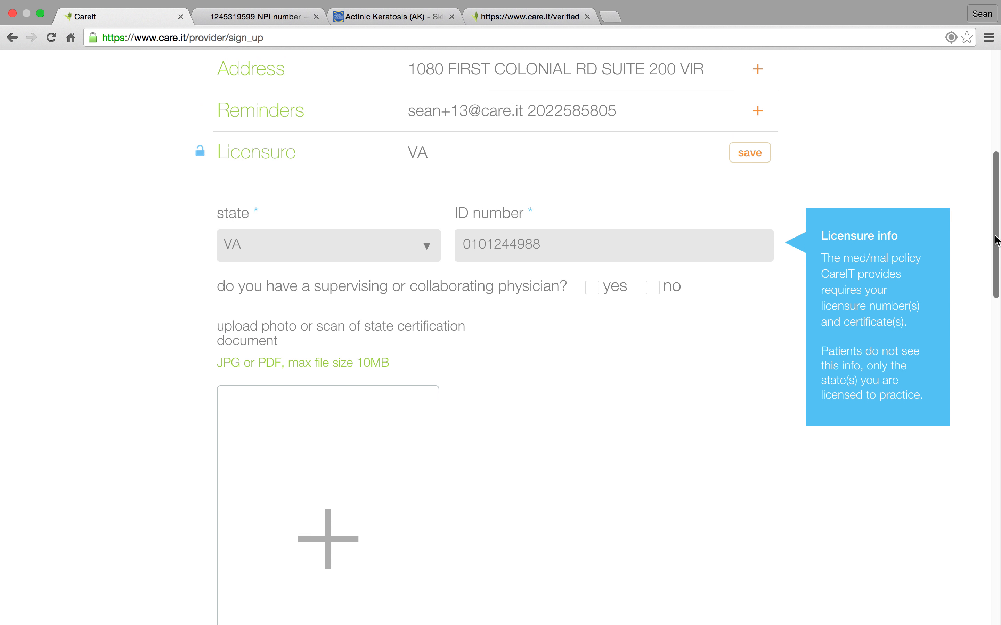
scroll(996, 242, down, 1)
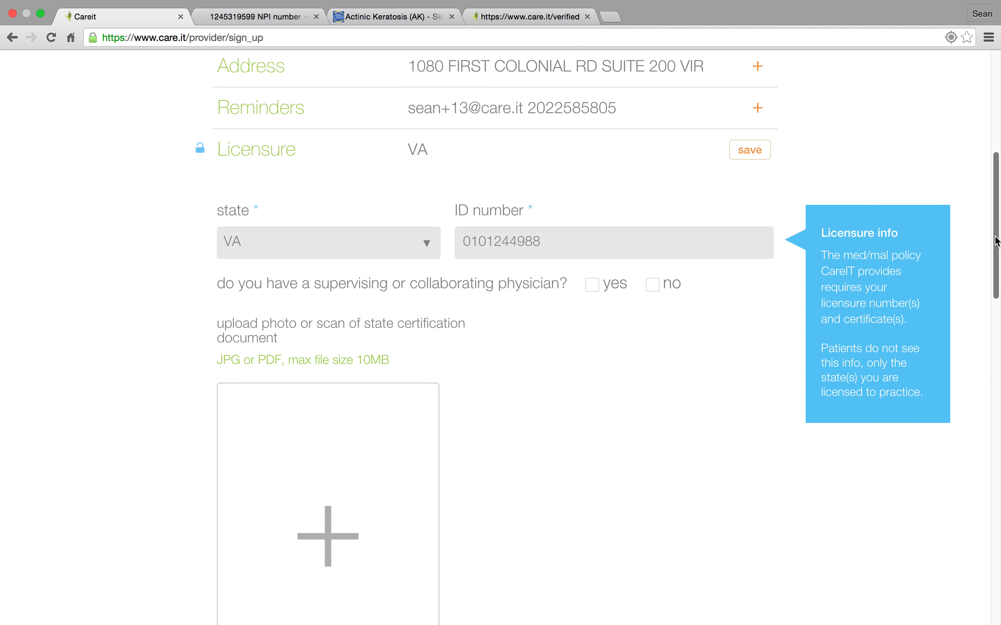
scroll(996, 242, down, 5)
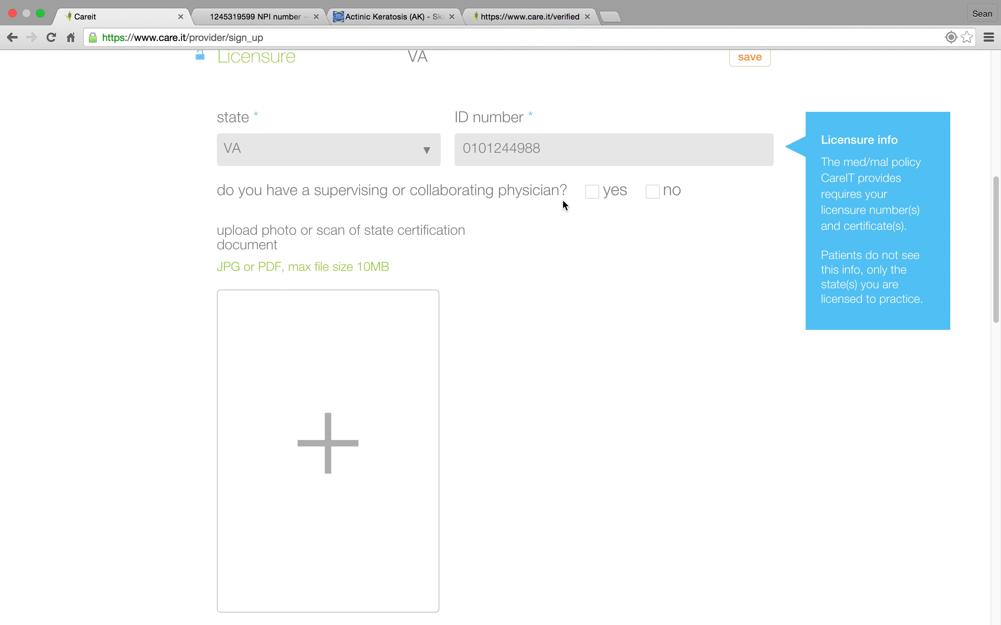
click(591, 194)
click(328, 293)
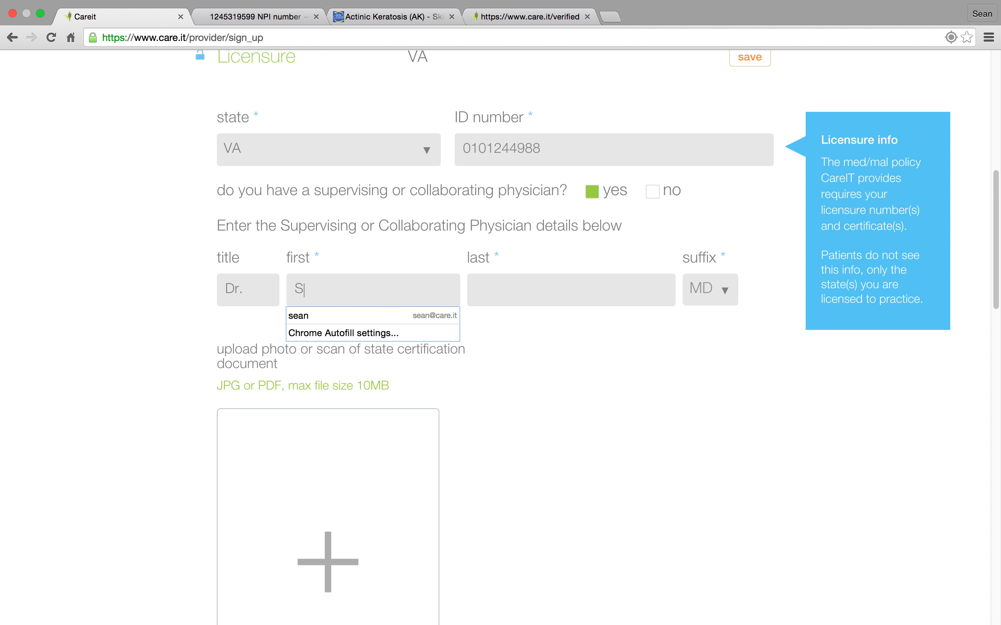
click(514, 302)
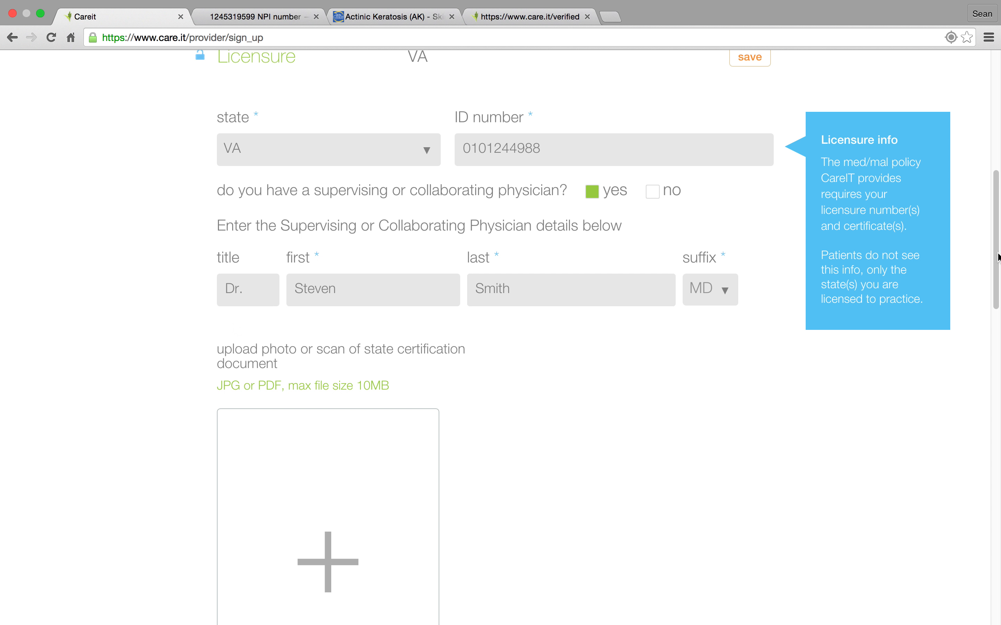
Upload "licensure-s2 copy.jpg" from the Desktop folder as the state certification document.
drag(996, 248, 996, 282)
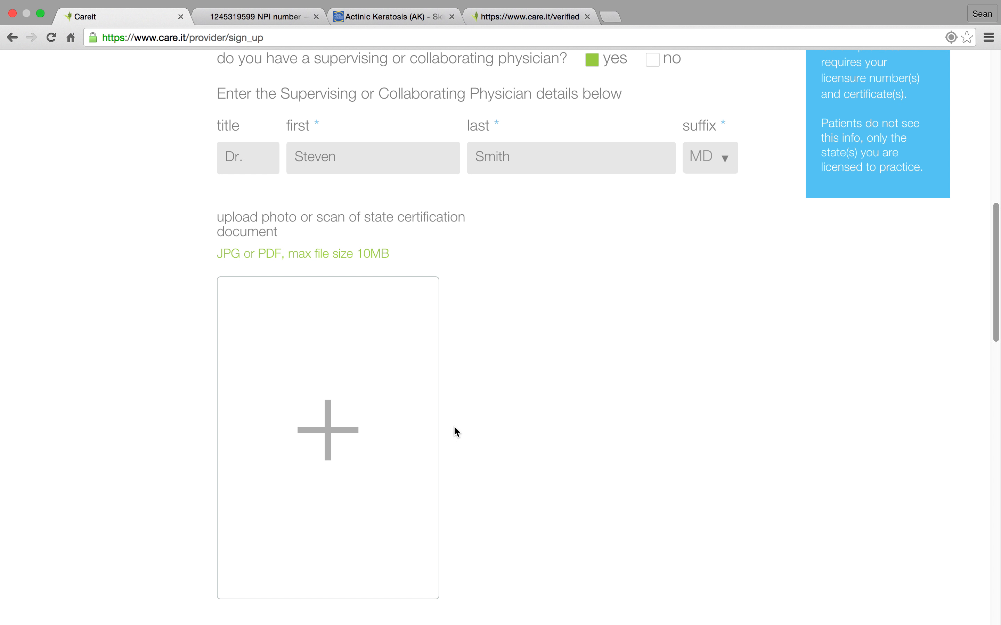
click(328, 434)
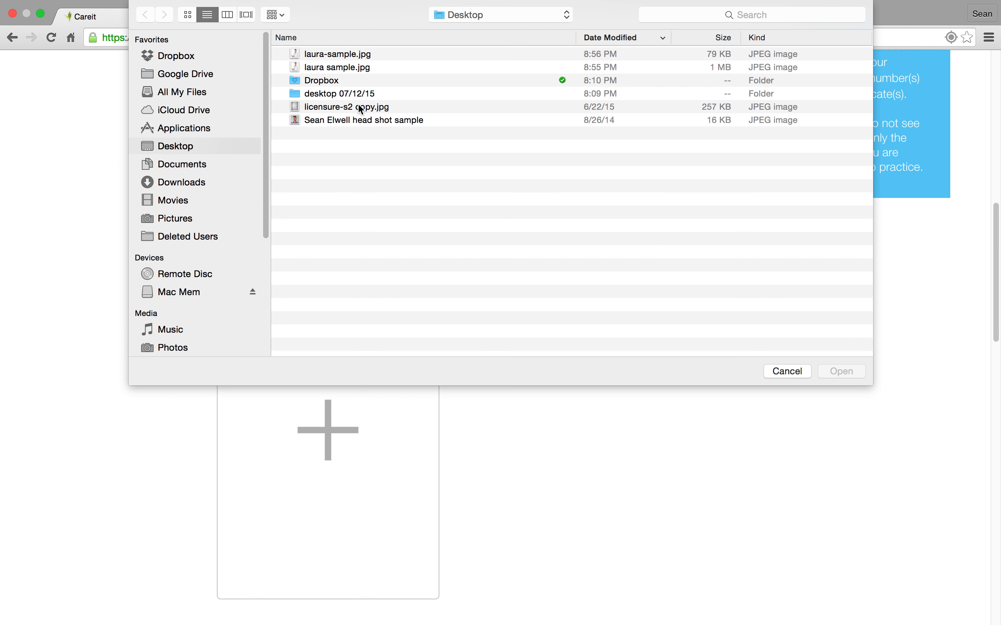
click(357, 108)
click(843, 371)
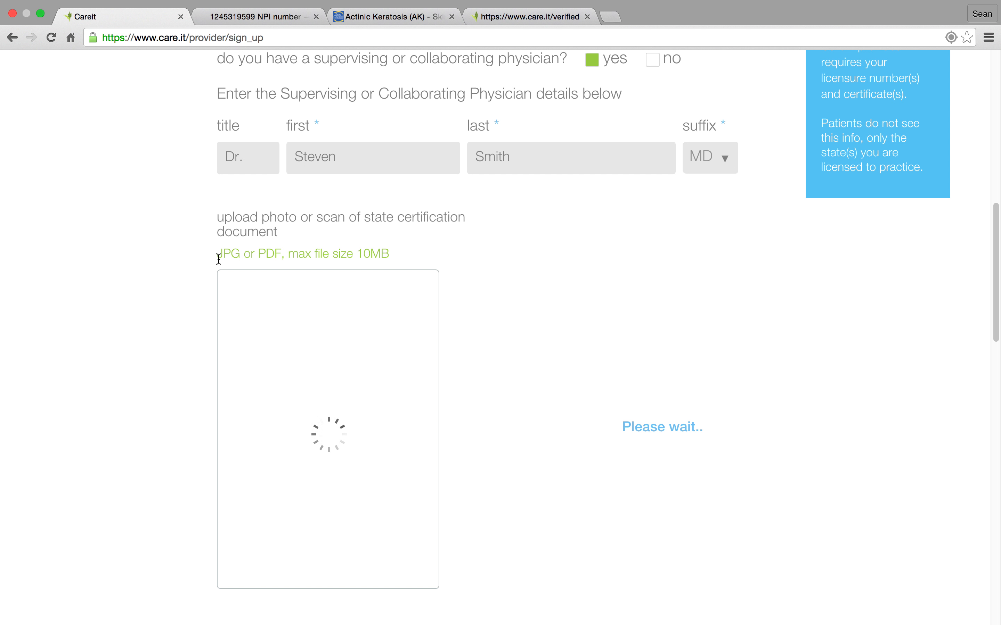
double_click(240, 251)
drag(274, 254, 266, 254)
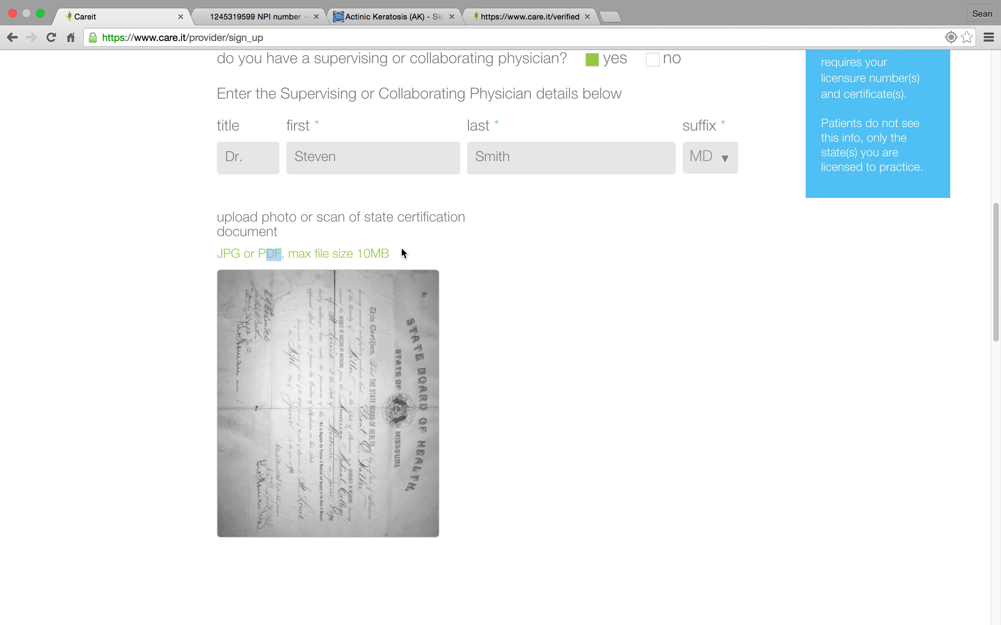
click(695, 297)
drag(358, 254, 391, 255)
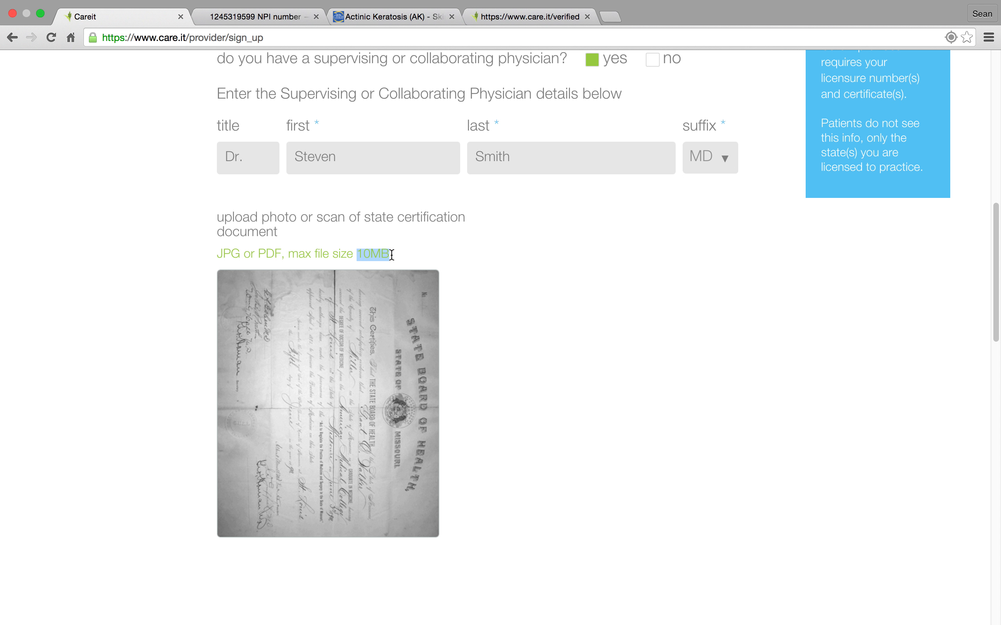
click(772, 291)
Check the license ID number and save the Licensure section.
scroll(994, 254, up, 5)
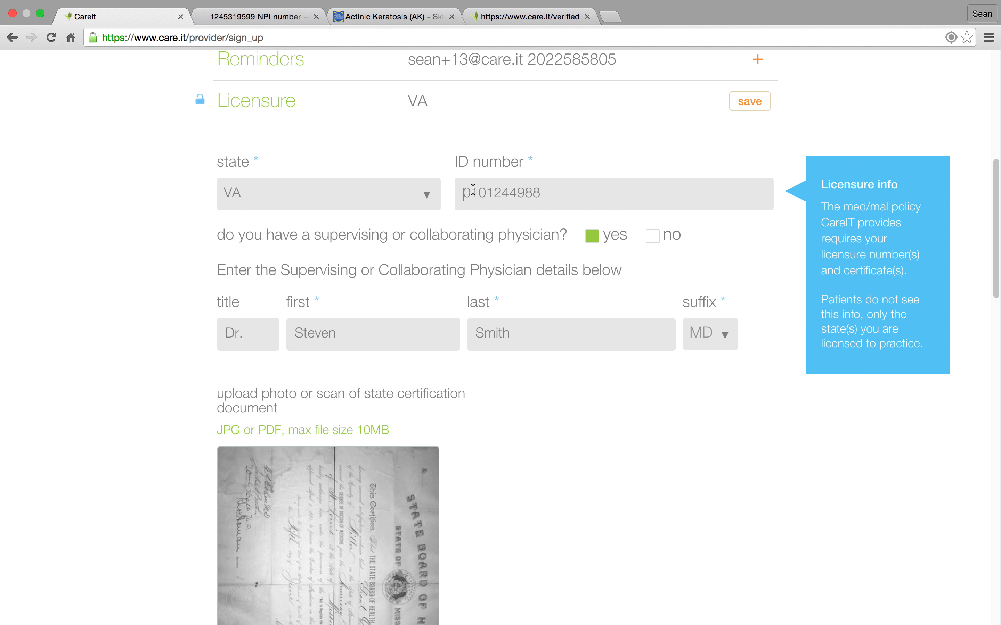
double_click(546, 189)
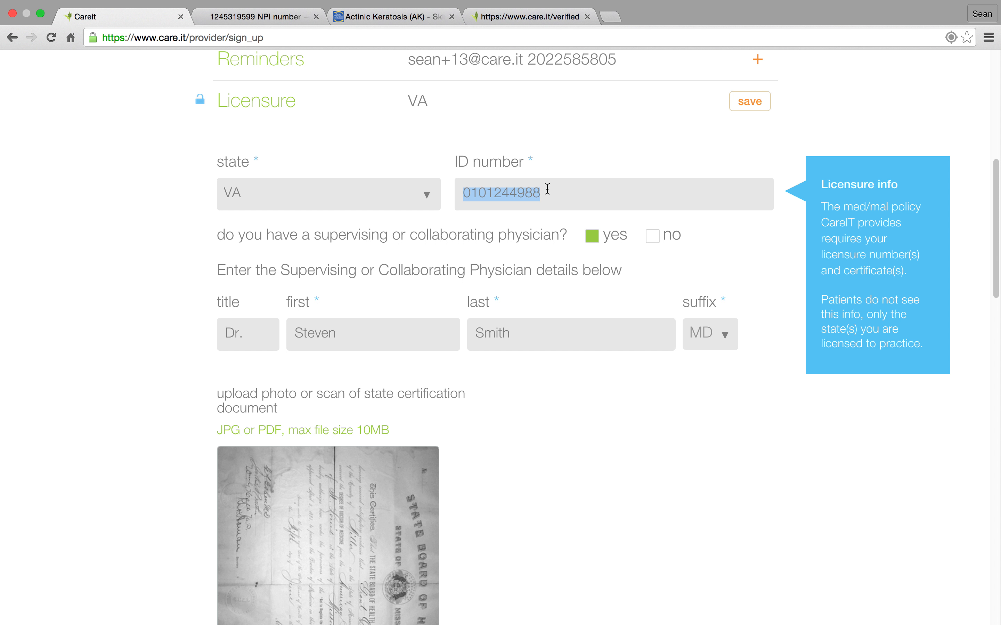
click(758, 105)
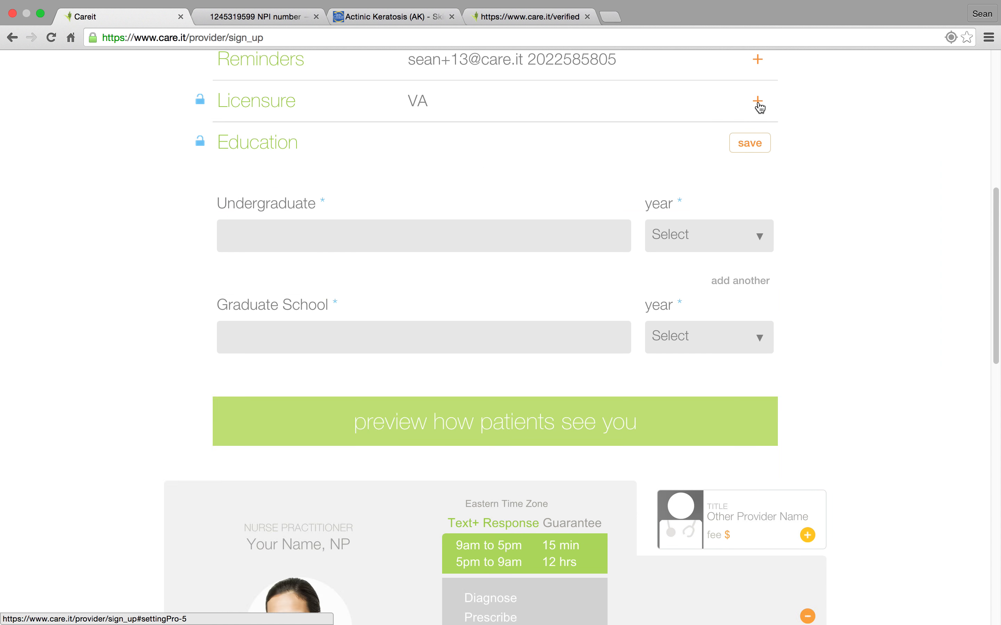
In the Education section, choose Florida State College at Jacksonville as the undergraduate school and University of Connecticut as the graduate school.
text(College)
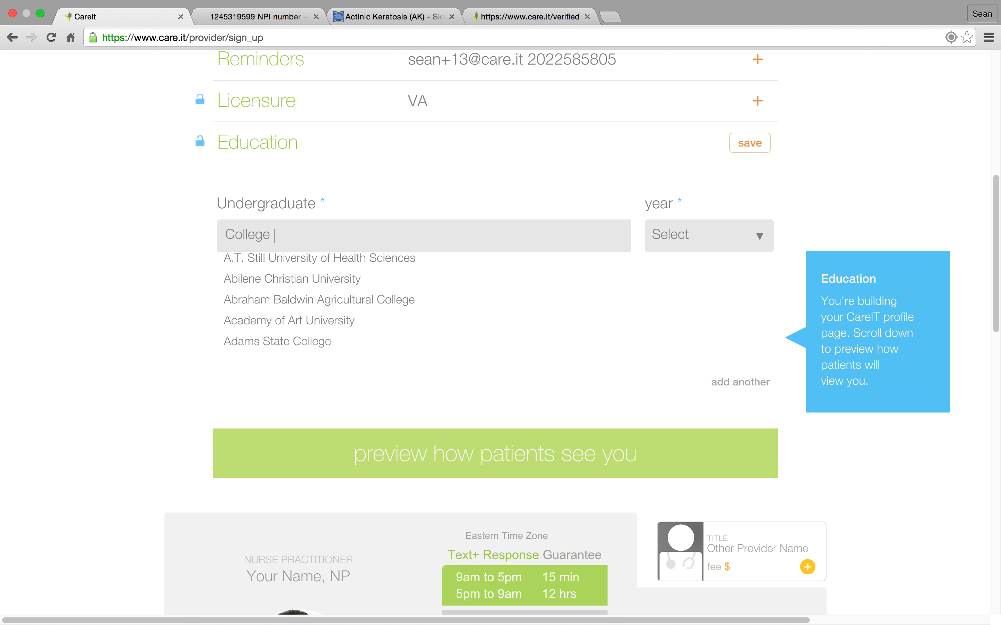
text( A)
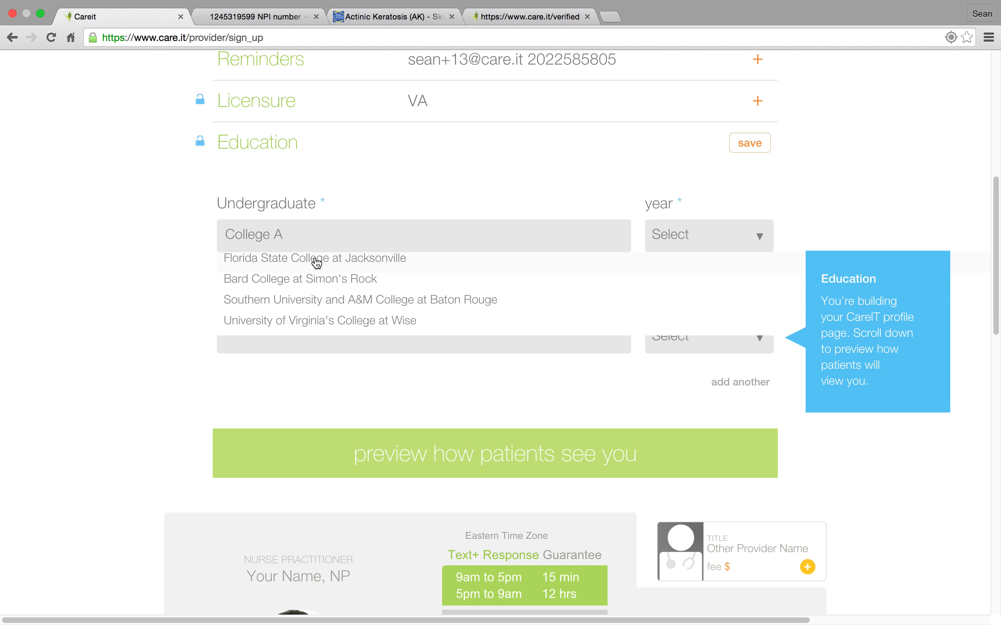
click(316, 258)
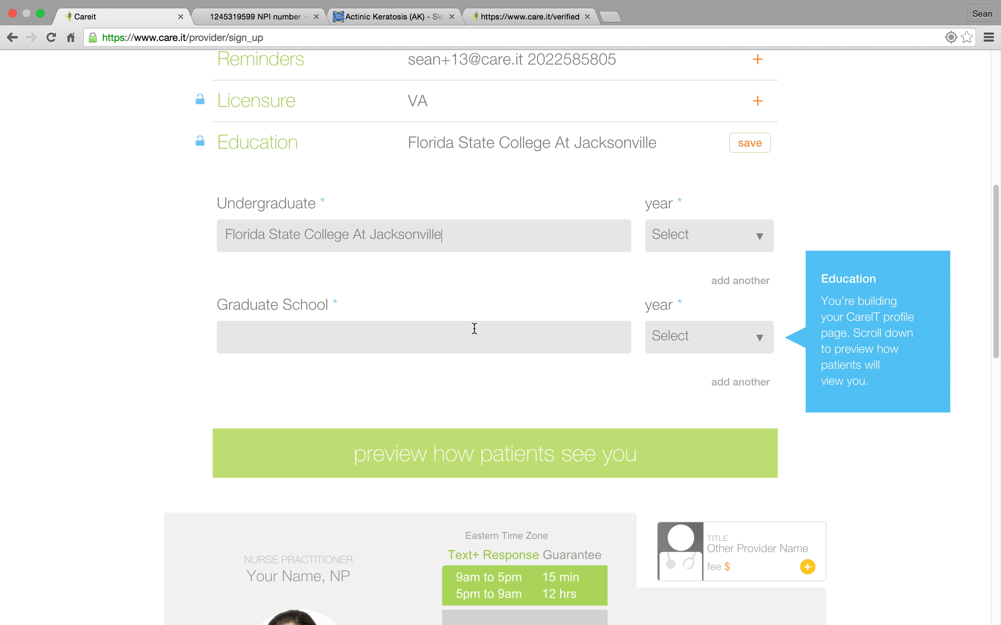
click(358, 336)
text(Univers)
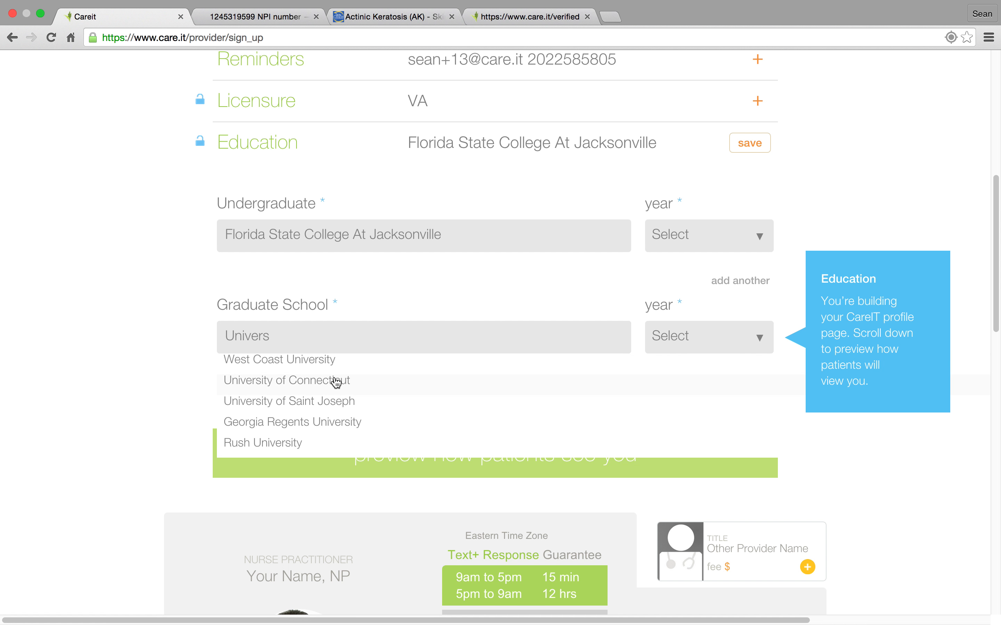
click(337, 383)
Set the undergraduate year to 1992 and the graduate school year to 1995, and save the Education section.
click(744, 240)
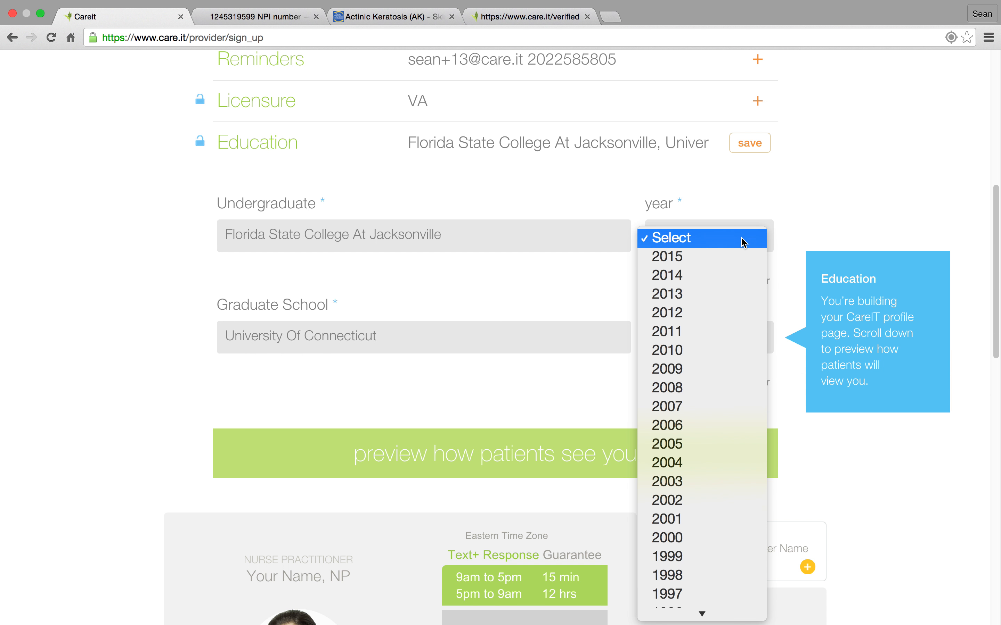
mouse_move(672, 624)
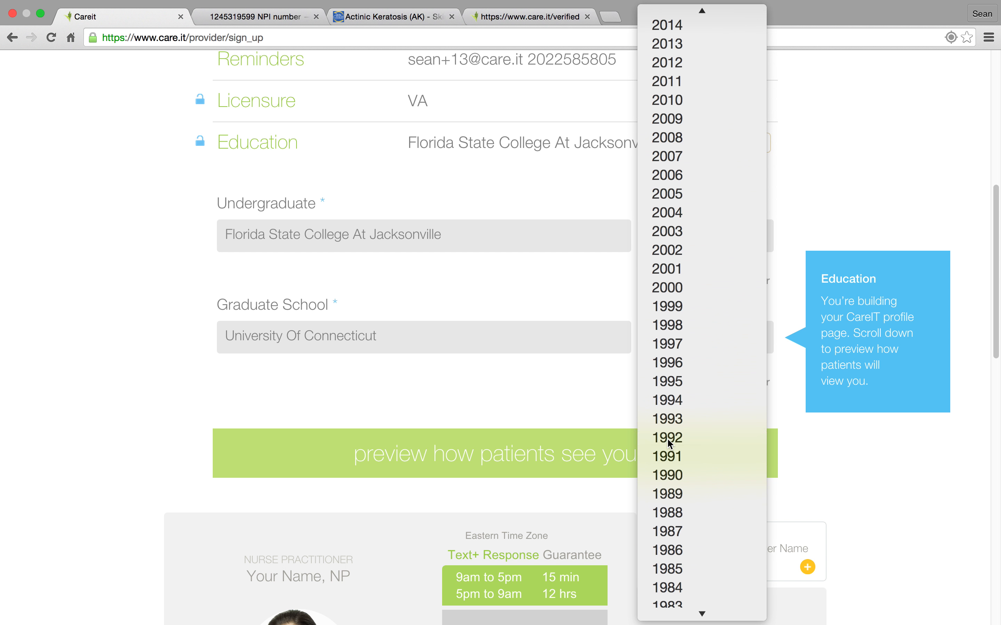
click(669, 438)
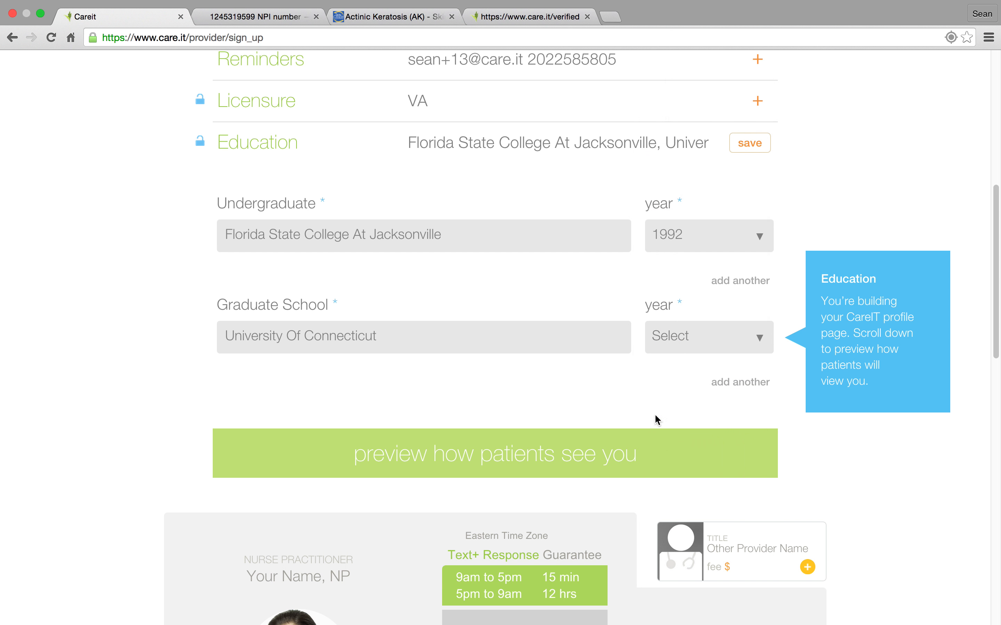
click(733, 346)
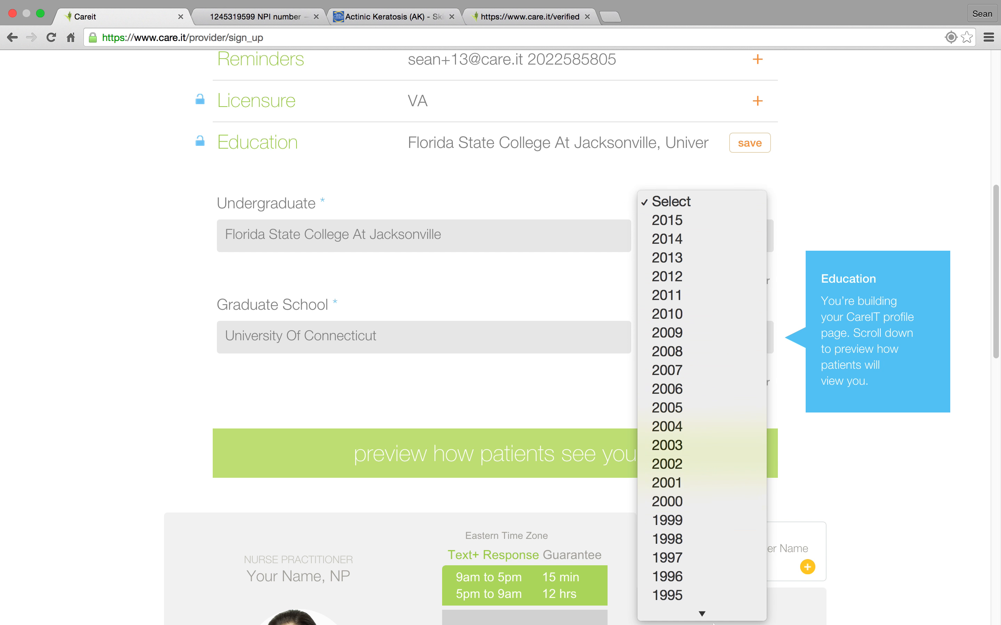
click(681, 472)
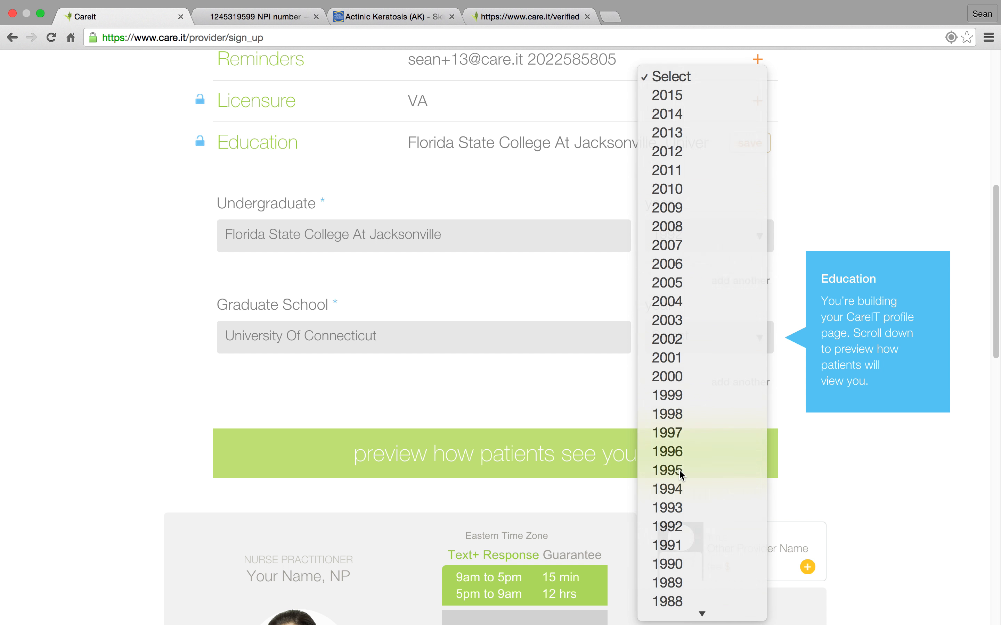
click(769, 141)
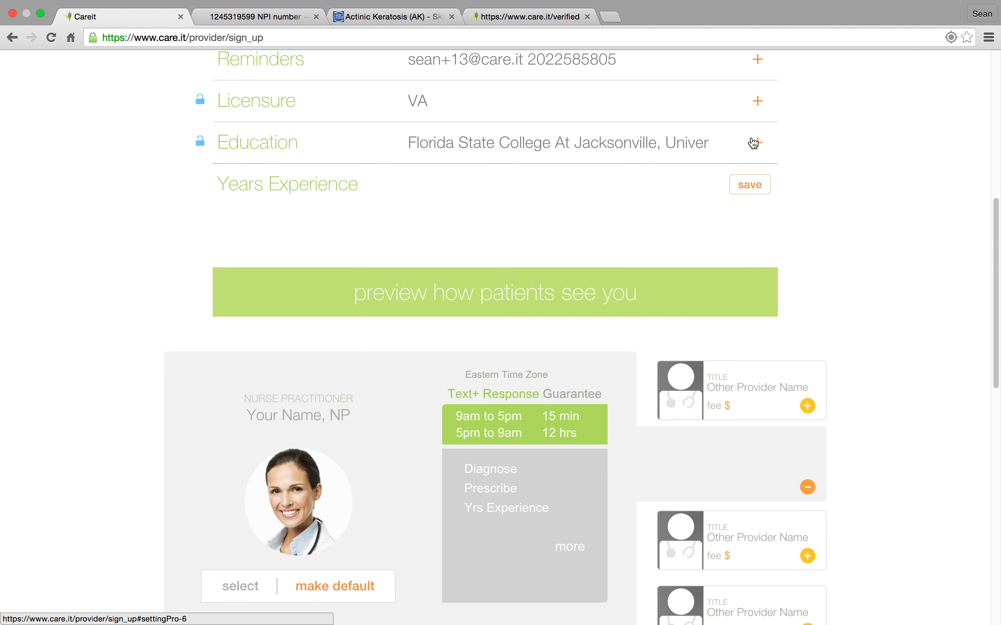
Enter 12 as the total combined years of clinical experience and save the Years Experience section.
click(662, 247)
text(12)
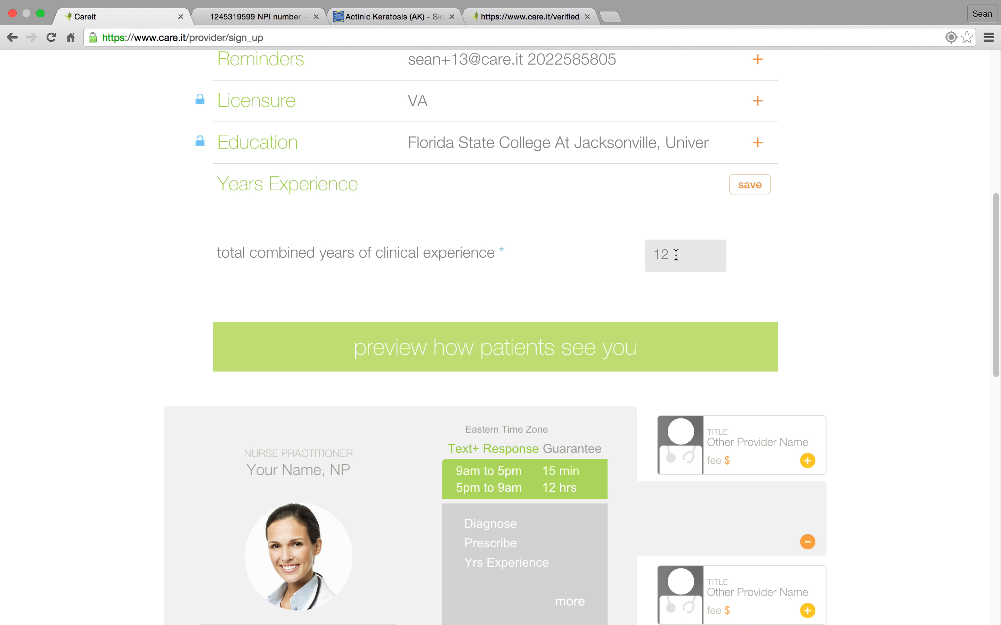
click(751, 185)
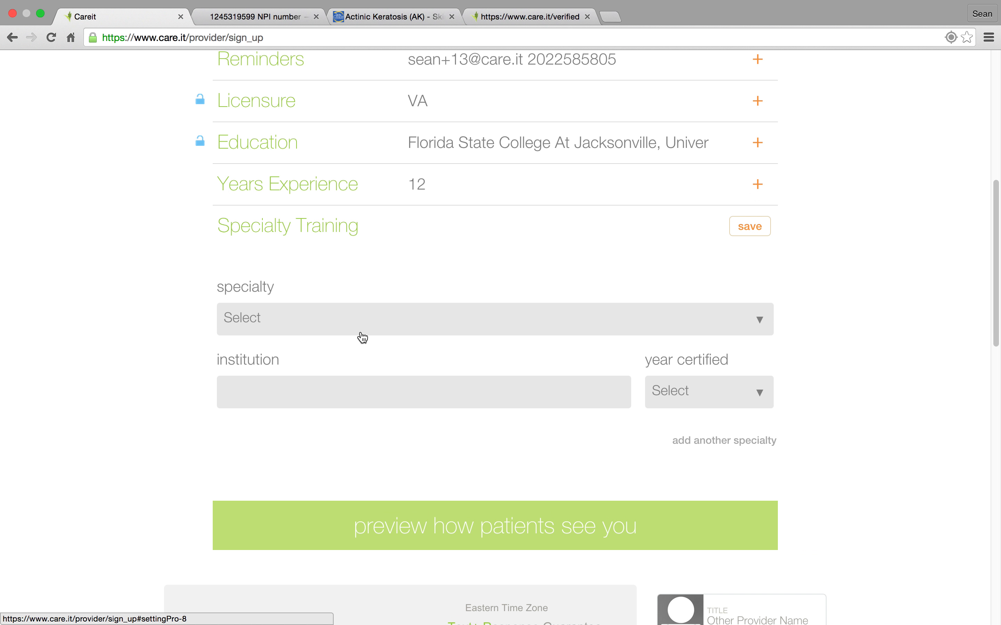
Fill in Specialty Training with specialty Dermatology, institution Denison University and year certified 1997, and save the section.
click(343, 325)
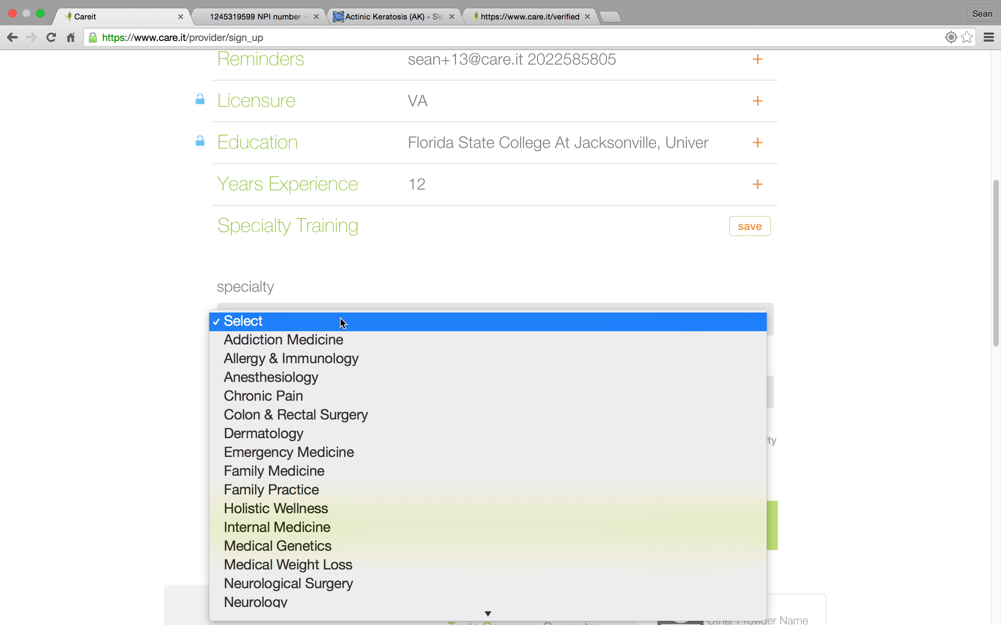
click(296, 432)
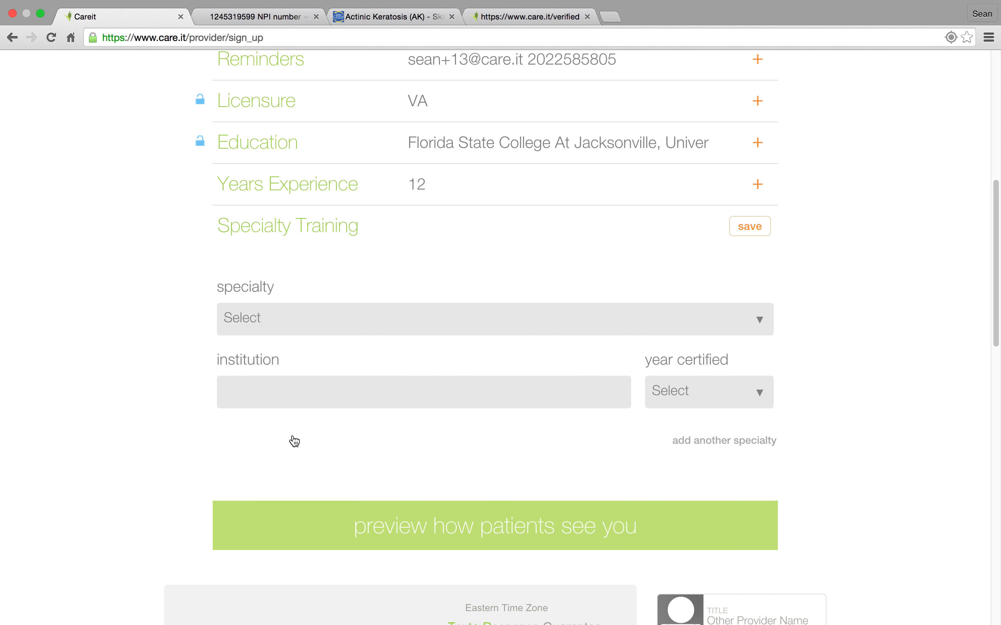
click(272, 391)
text(De)
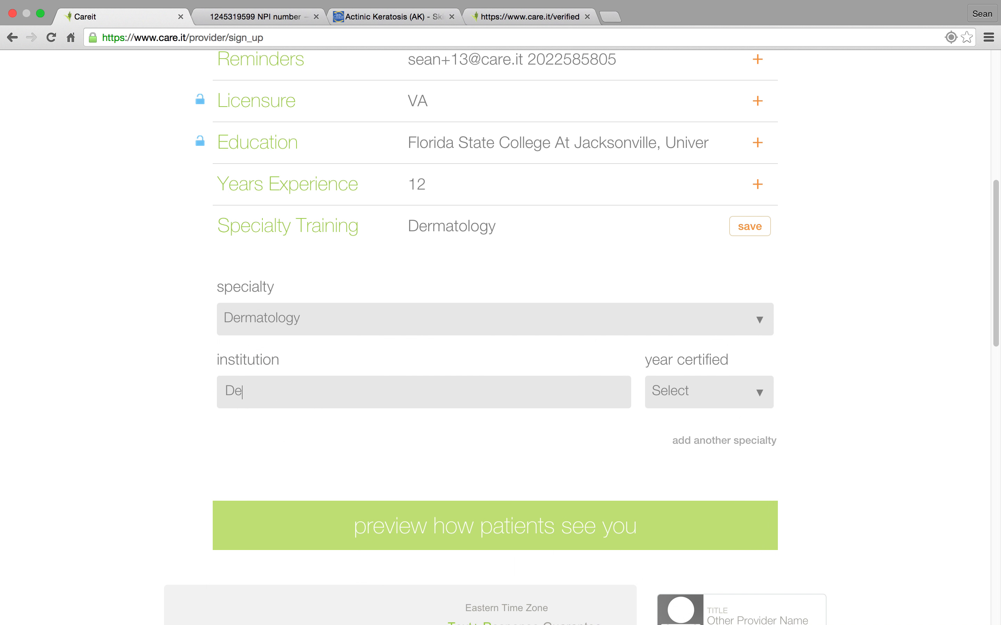
text(nison University)
click(764, 398)
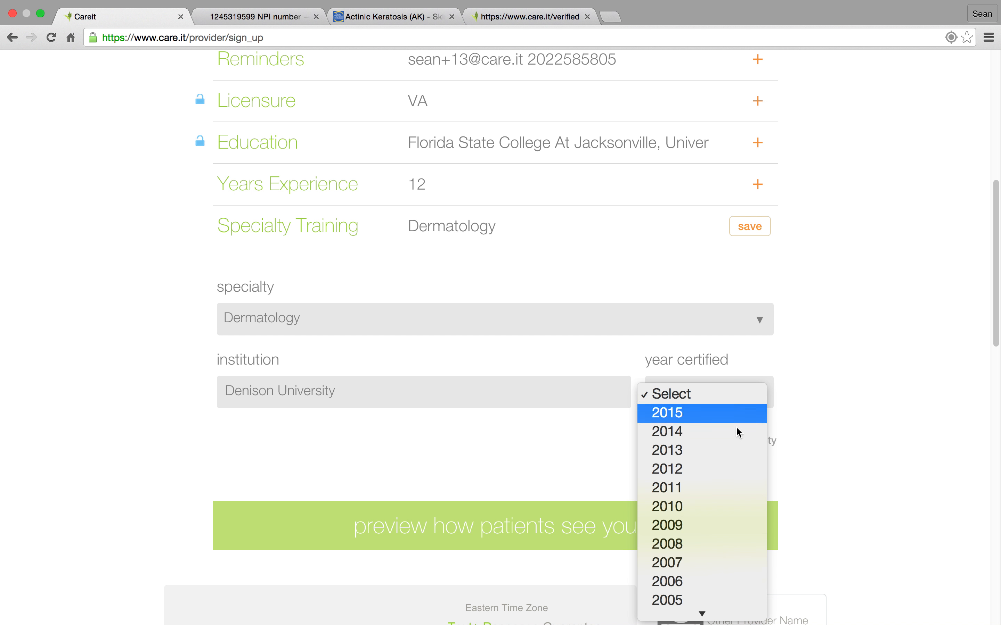
scroll(738, 431, down, 5)
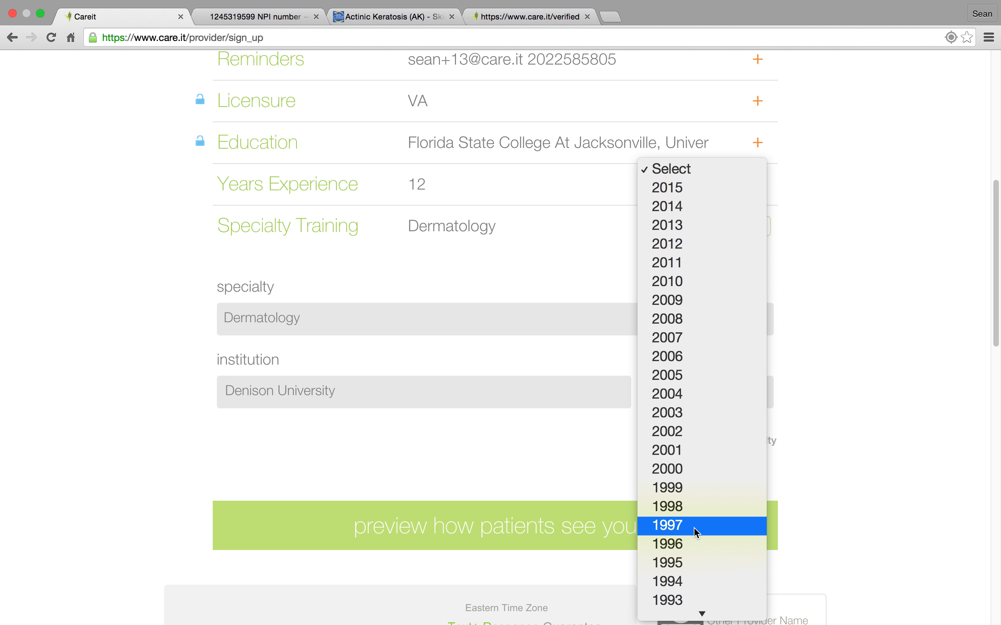
click(698, 535)
click(751, 230)
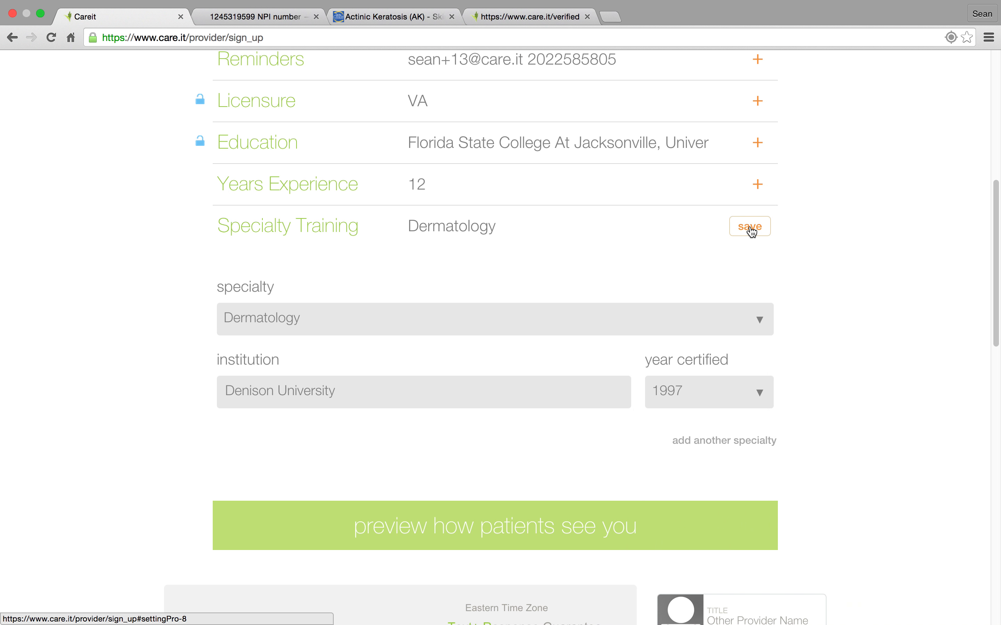
Review the patient-view preview, answer yes to both Diagnose and Prescribe in the Authorities section, and save it.
drag(997, 241, 997, 317)
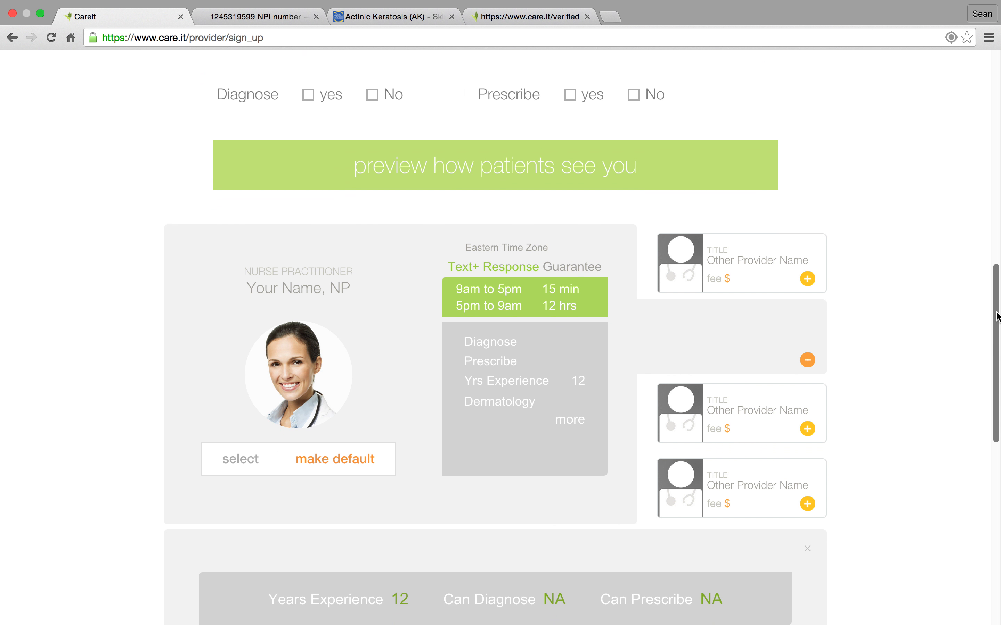
drag(997, 317, 997, 346)
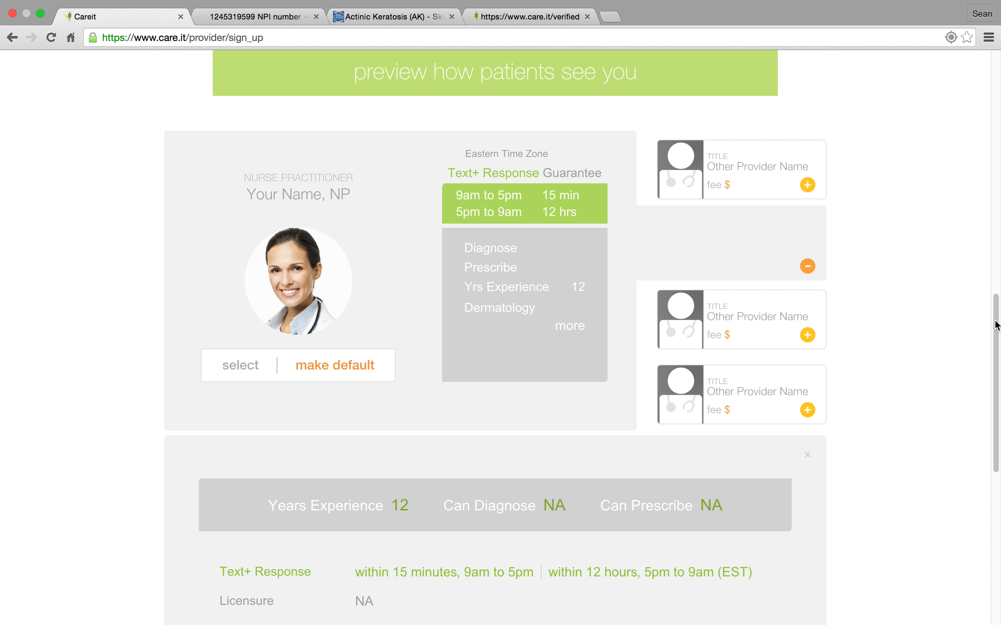
drag(997, 326, 997, 429)
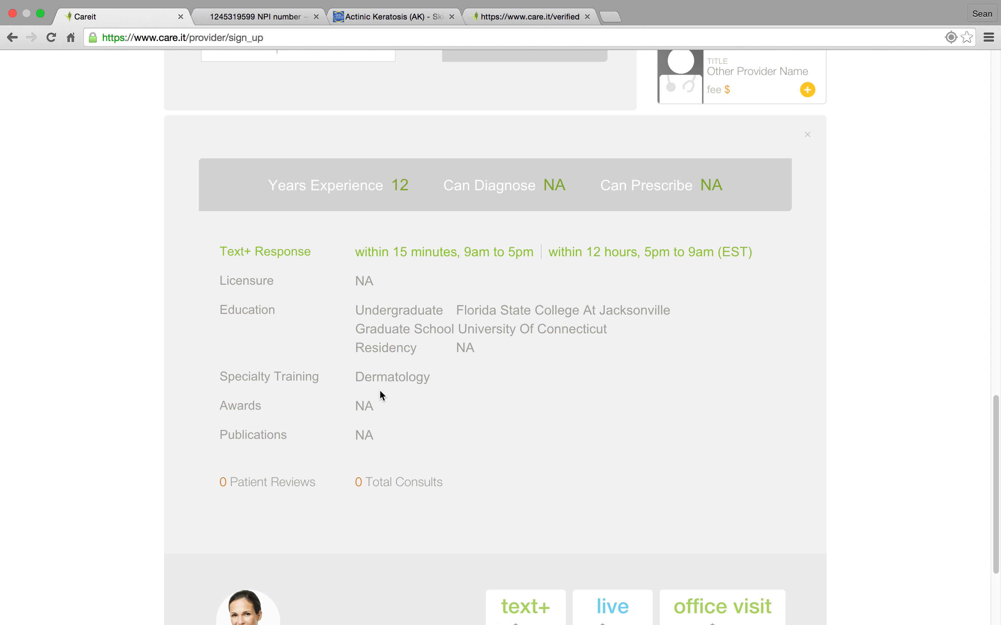
drag(997, 413, 996, 215)
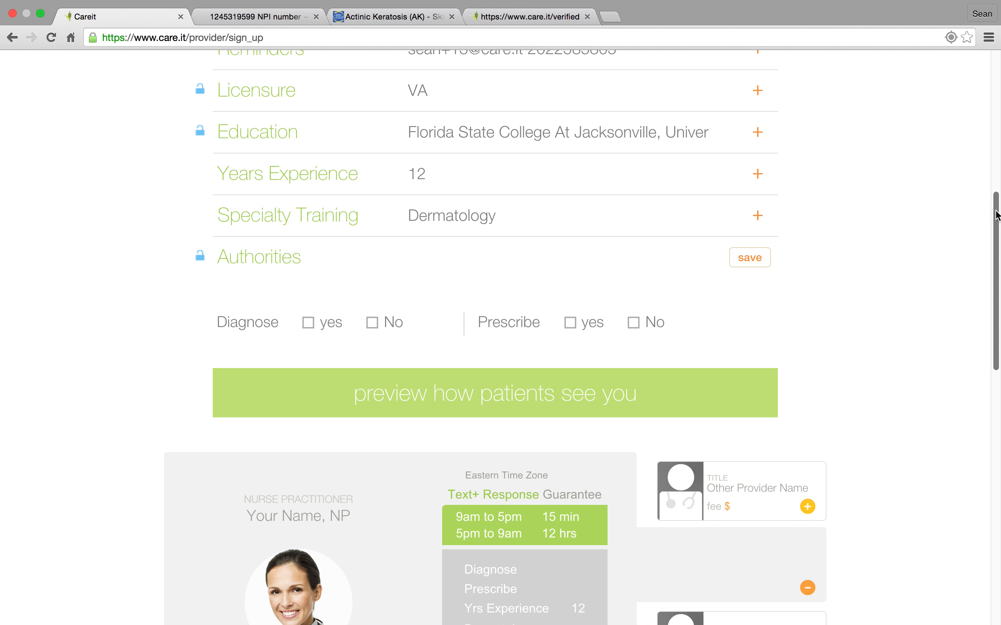
click(309, 323)
click(570, 323)
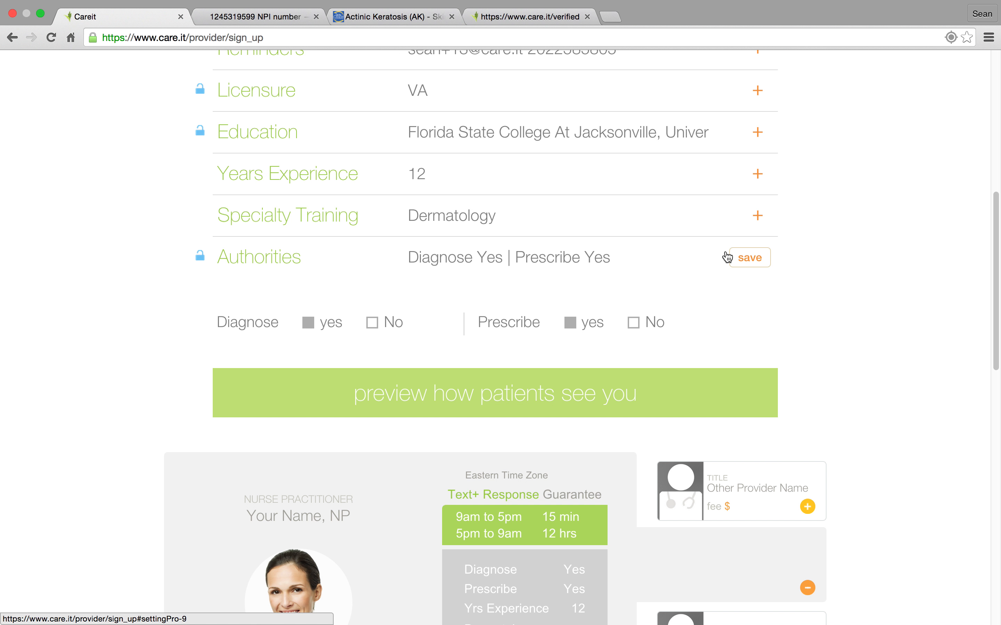
click(750, 259)
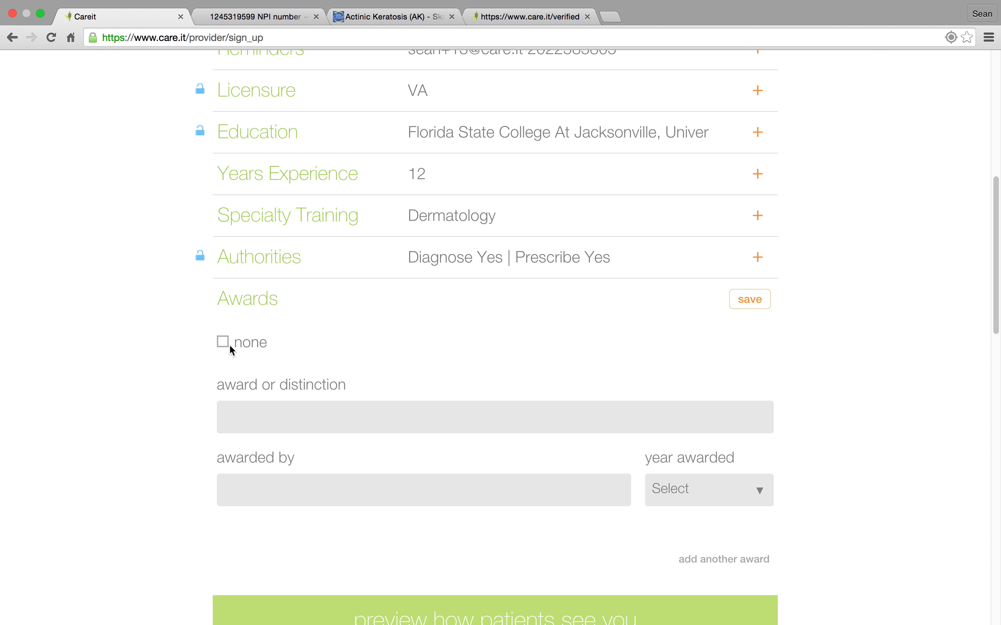
In the Awards section, enter "Special Award" awarded by "Special Committee" in 2006, and save the section.
click(250, 415)
text(Special Award)
click(237, 492)
text(Special Committee)
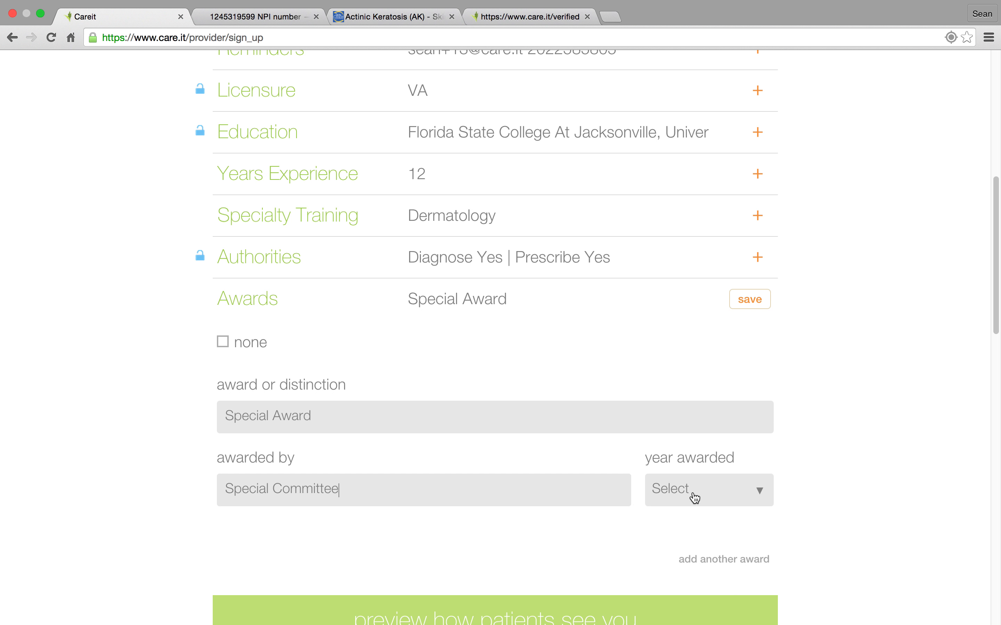
click(692, 500)
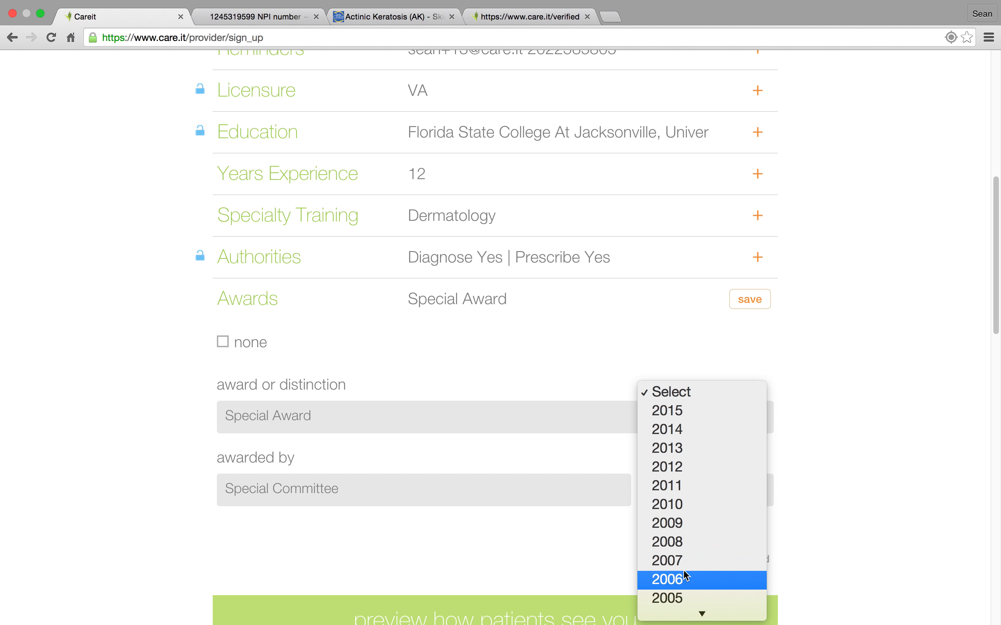
click(687, 577)
click(762, 304)
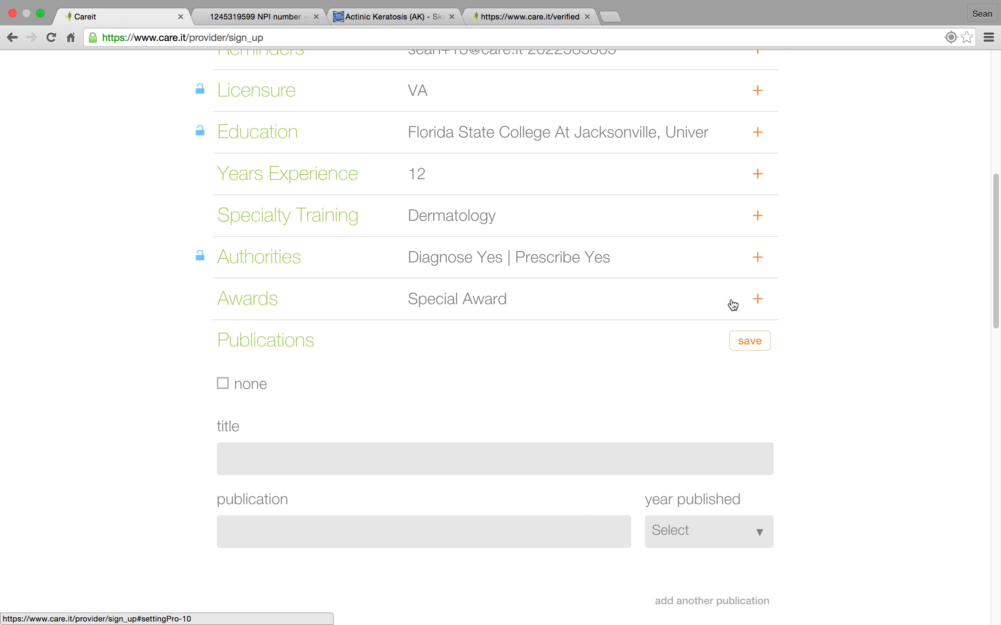
Using the term from the skincancer.org article, enter the publication title "Actinic Keratoses In Children Under 10" in the Publications section.
click(248, 456)
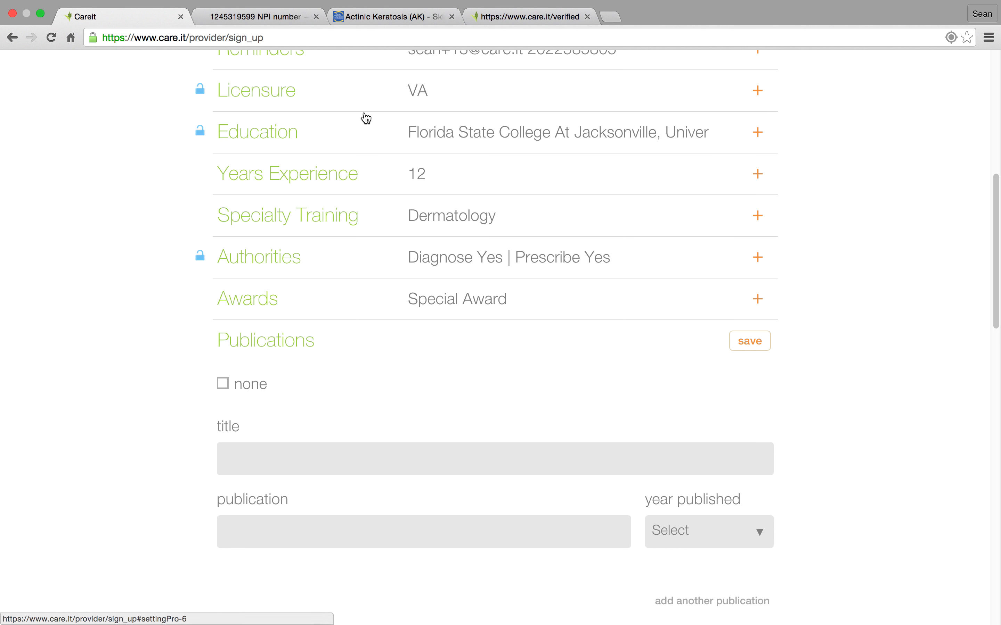
click(361, 17)
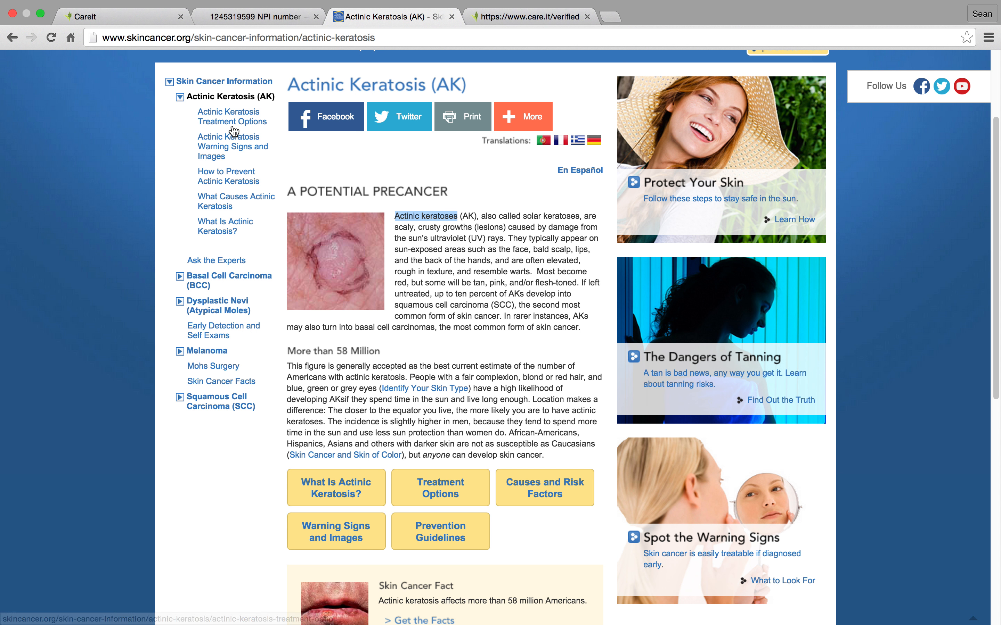
click(68, 18)
click(252, 458)
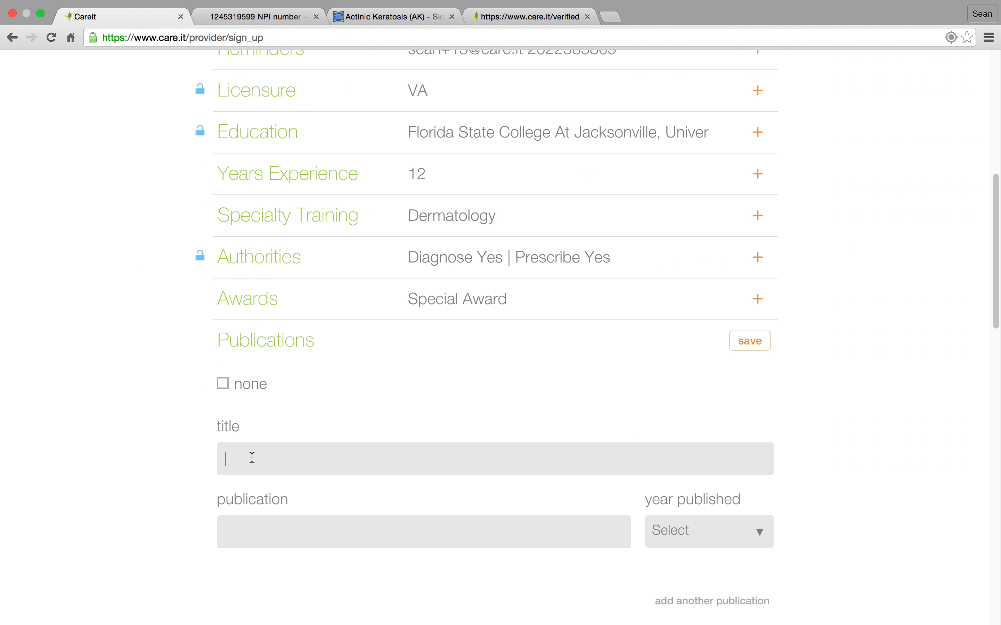
text(Actinic Keratoses)
text(In Cu)
key(BackSpace)
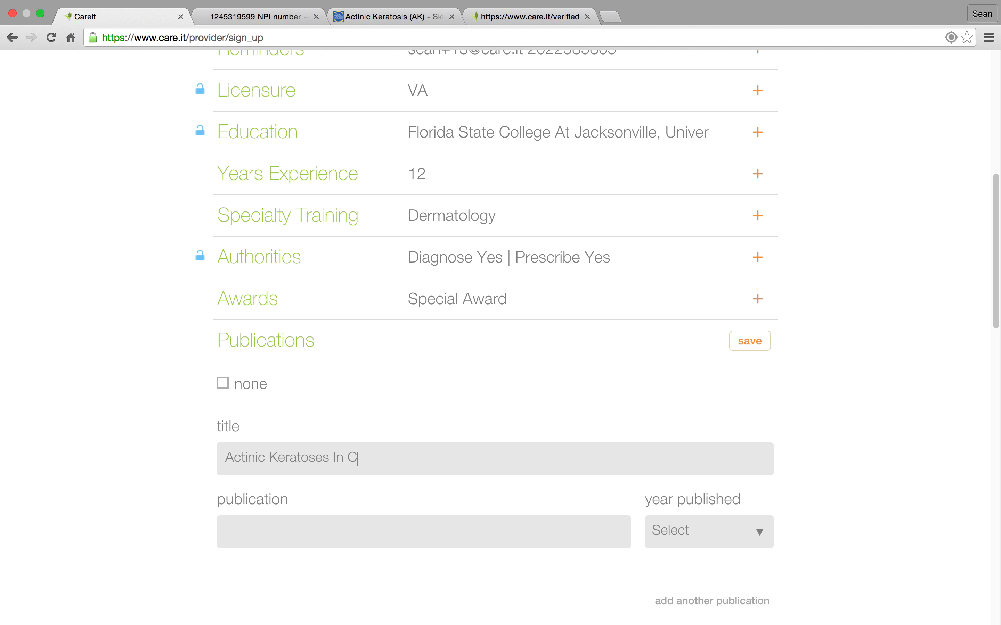
text(hildren Under)
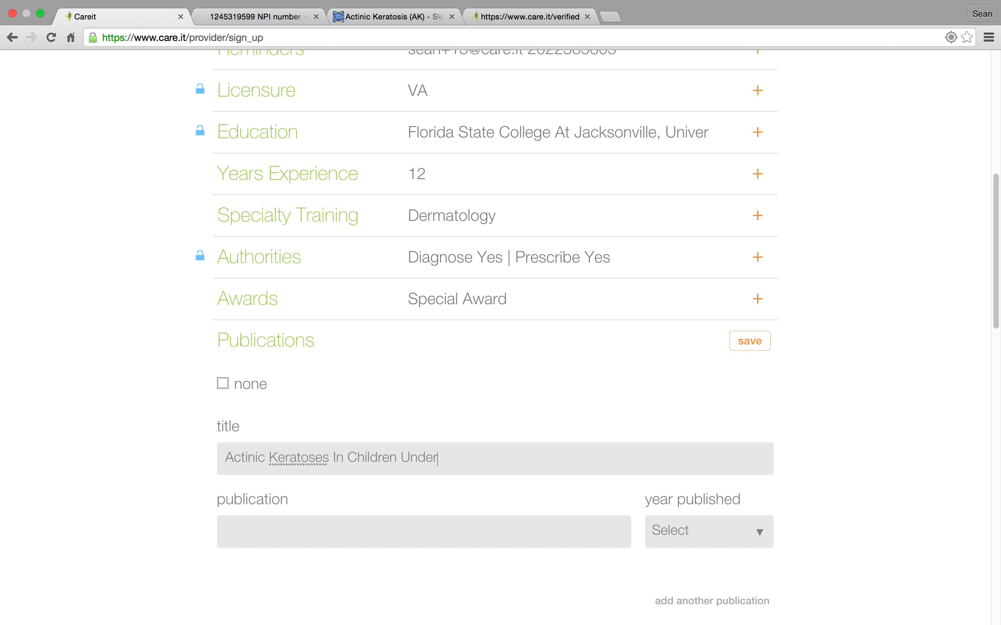
text( 10)
Enter "Dermatology America" as the publication and set the year published to 2013.
click(301, 531)
text(Dermatology)
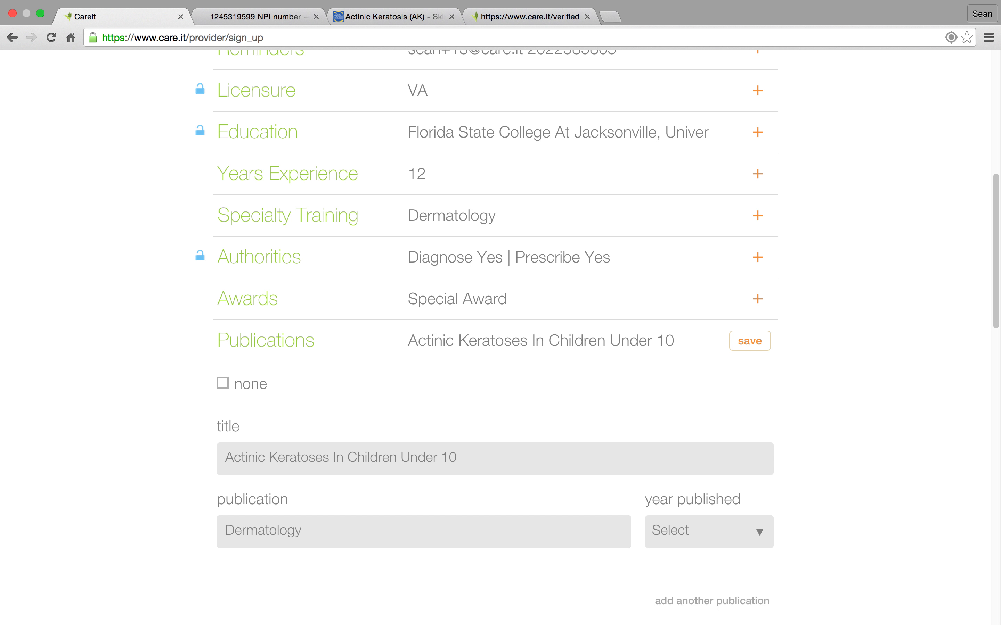
text( America)
click(722, 544)
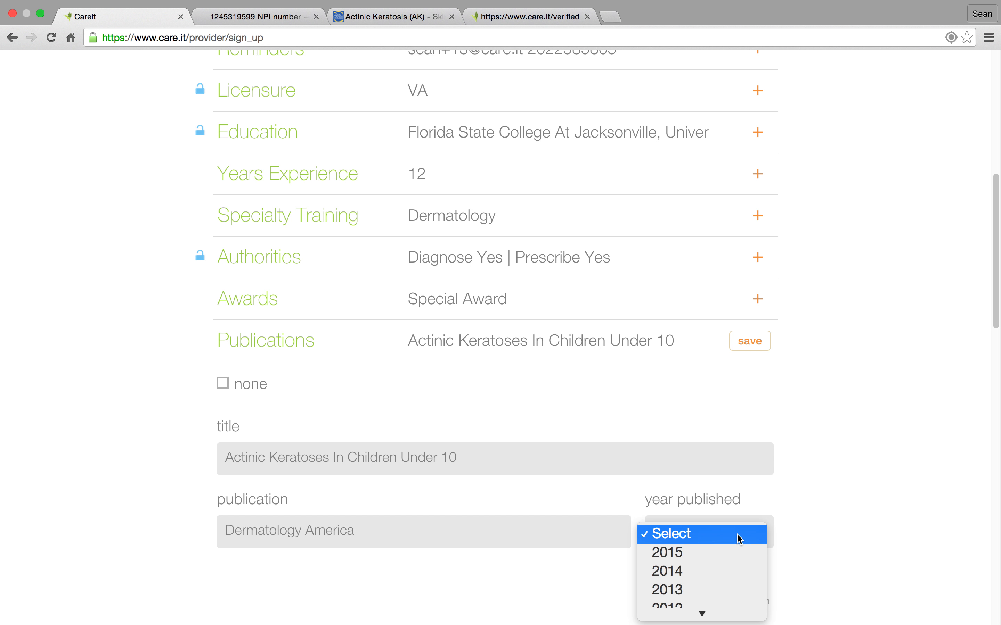
click(710, 591)
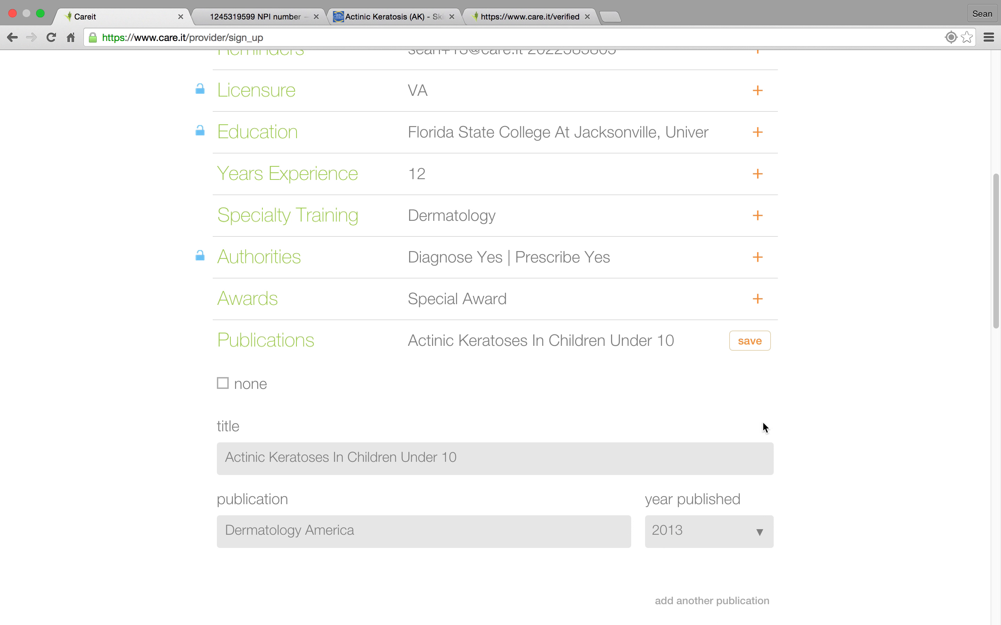
Save the Publications section and agree to the Terms of Use and Privacy Policy.
click(759, 345)
drag(996, 263, 999, 545)
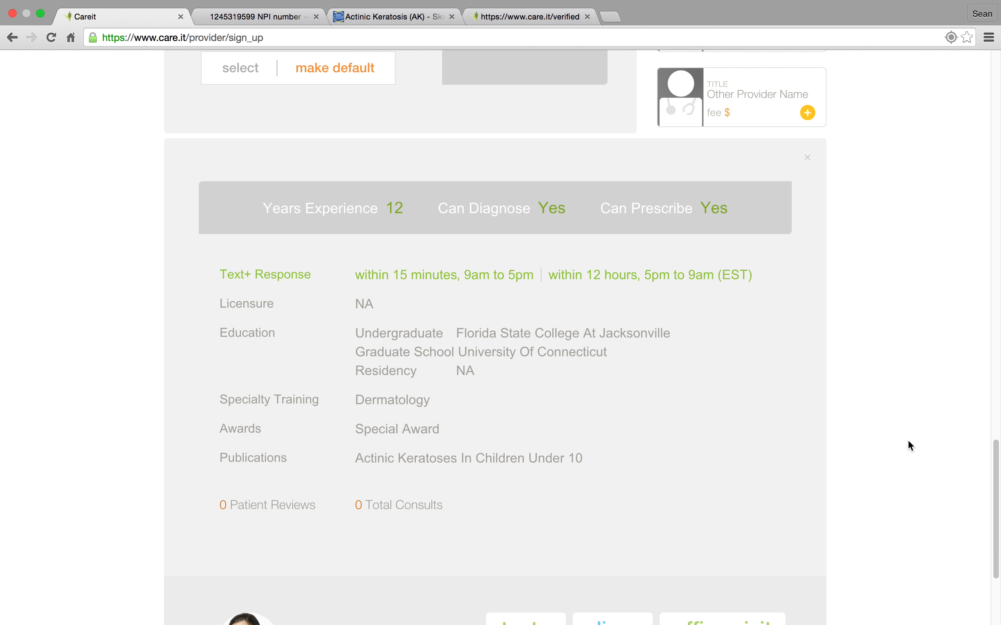
drag(998, 451, 996, 288)
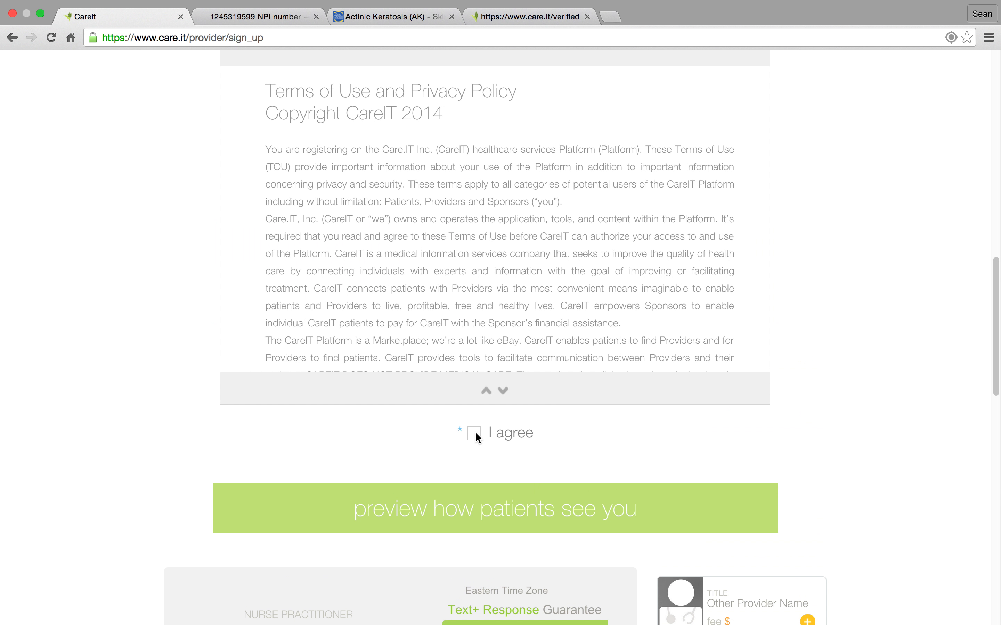
click(477, 434)
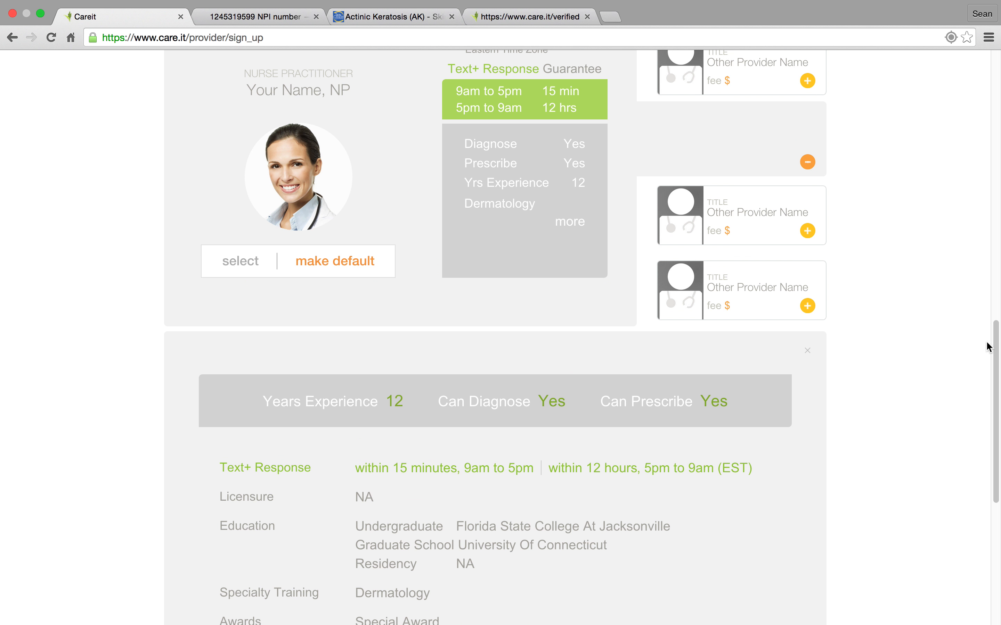
In the Get Paid part of the form, skip the Bank Account section.
drag(998, 358, 993, 135)
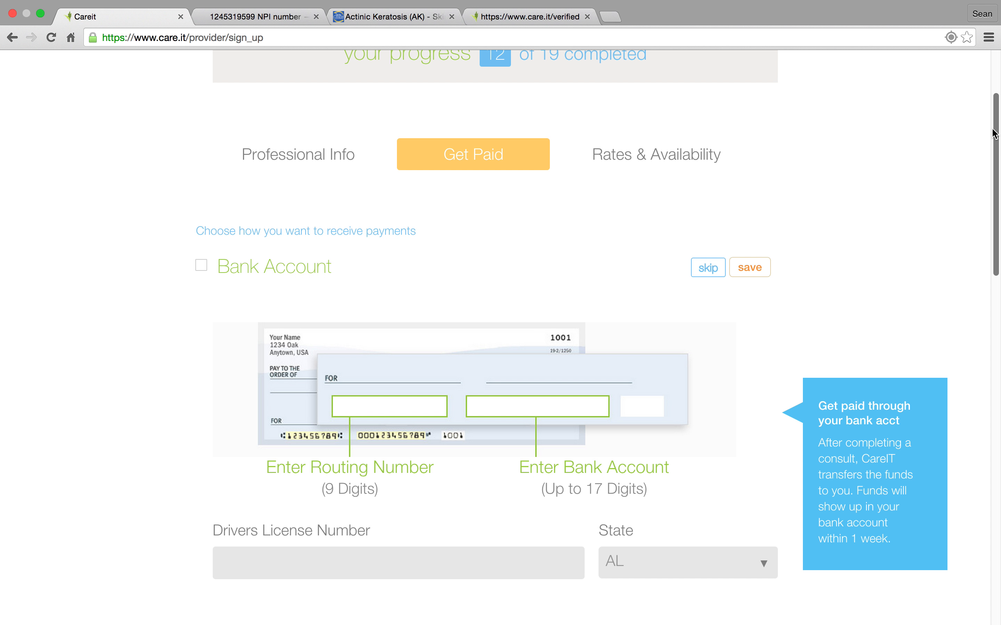
drag(995, 135, 996, 167)
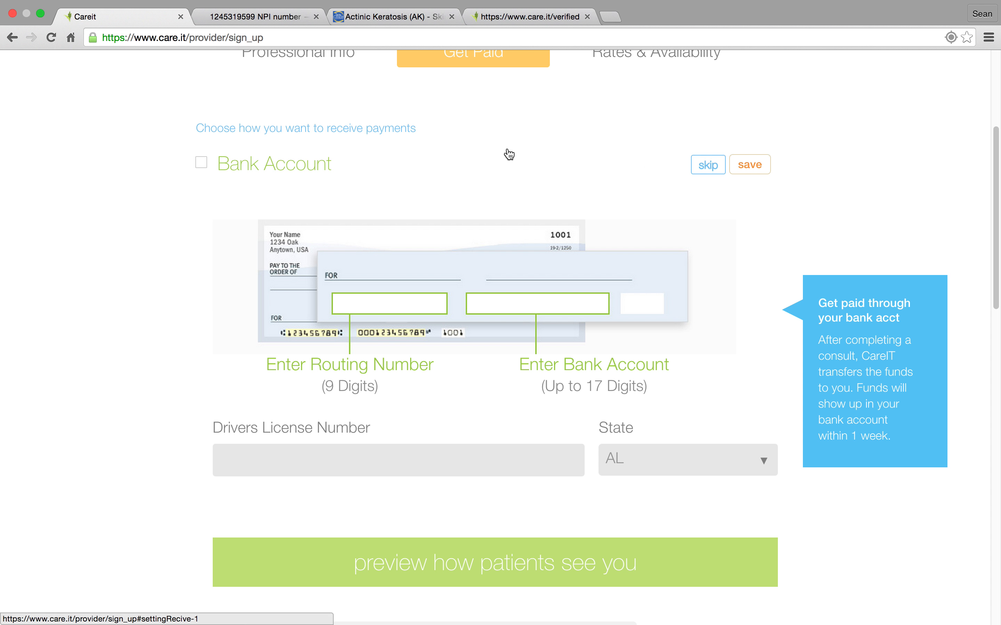
click(706, 167)
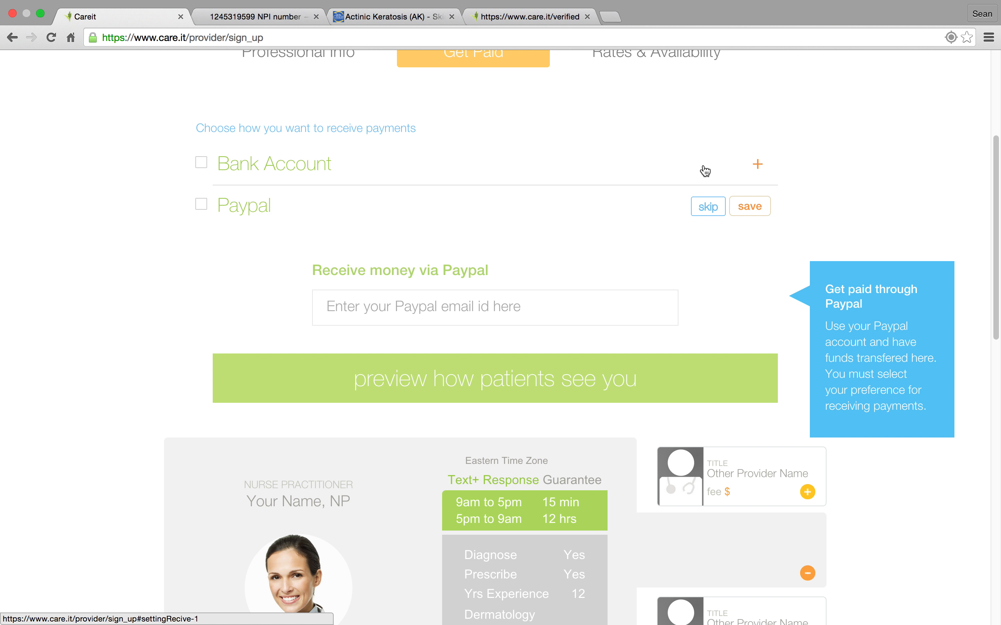
Select Paypal as the way to receive payments, enter the Paypal account email, and save the section.
click(202, 205)
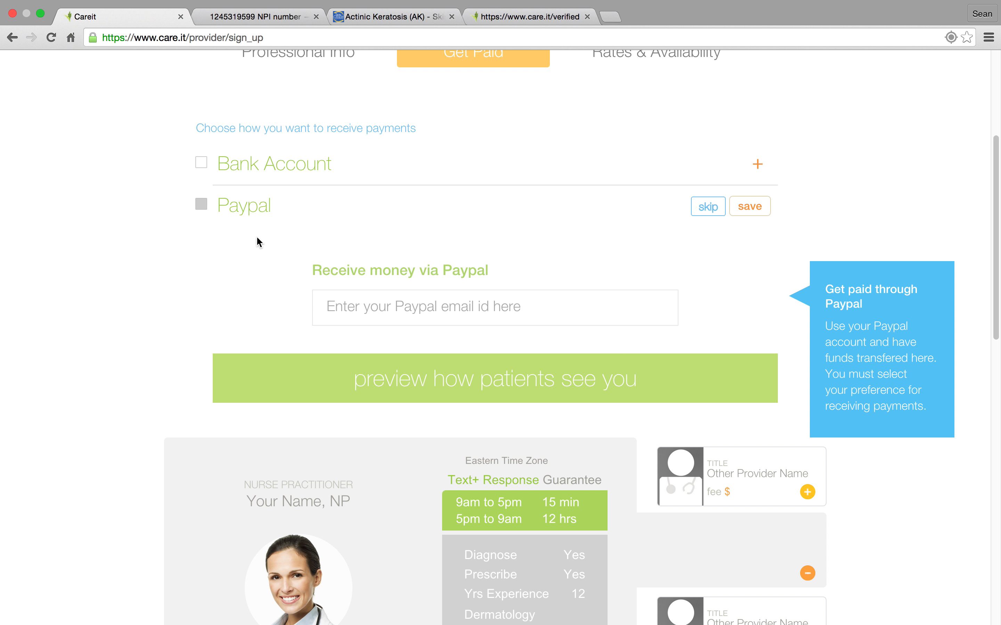
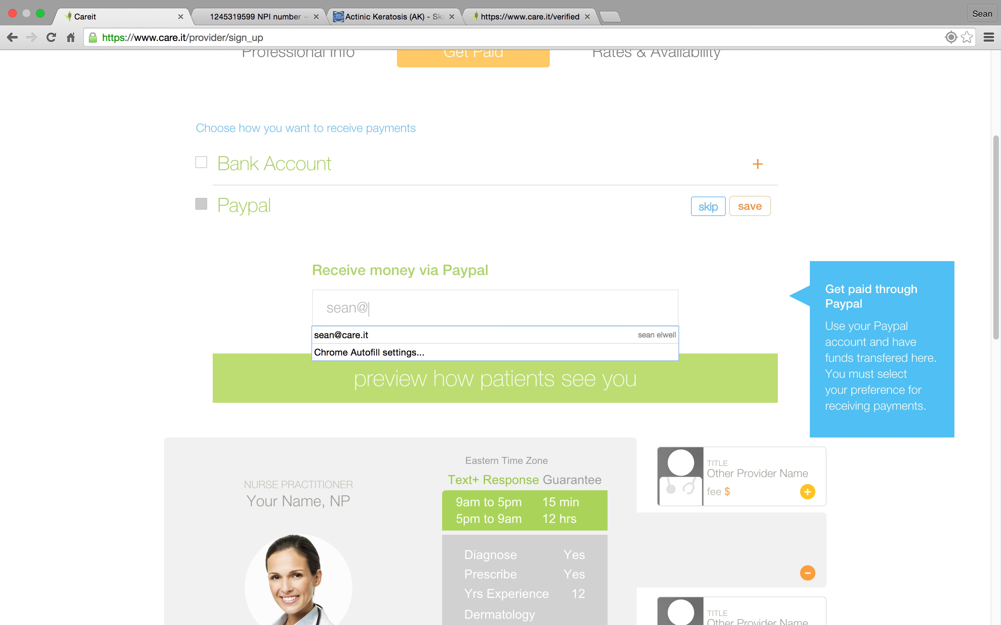
click(574, 256)
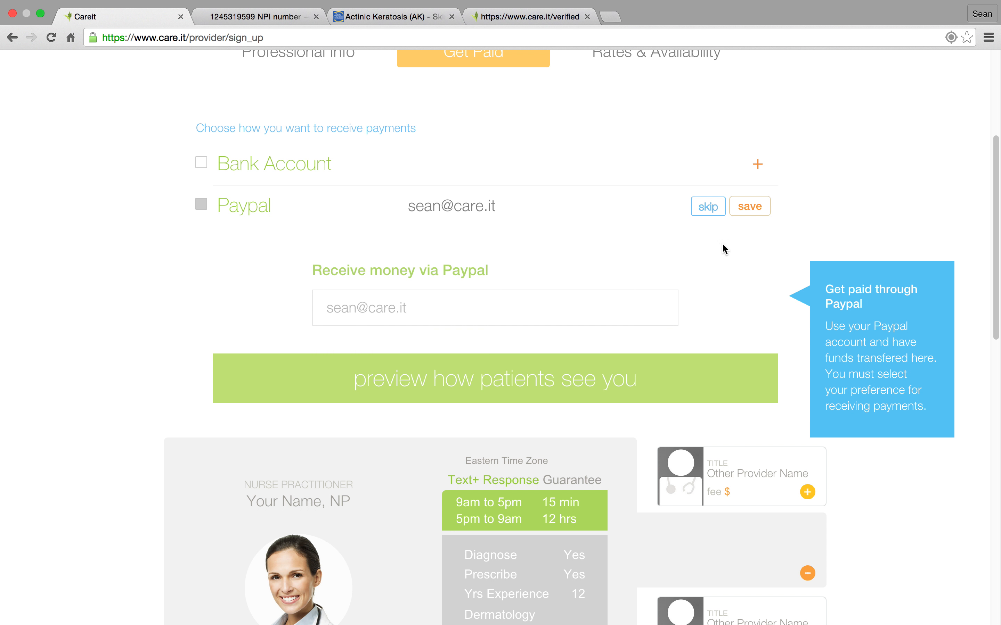
click(752, 209)
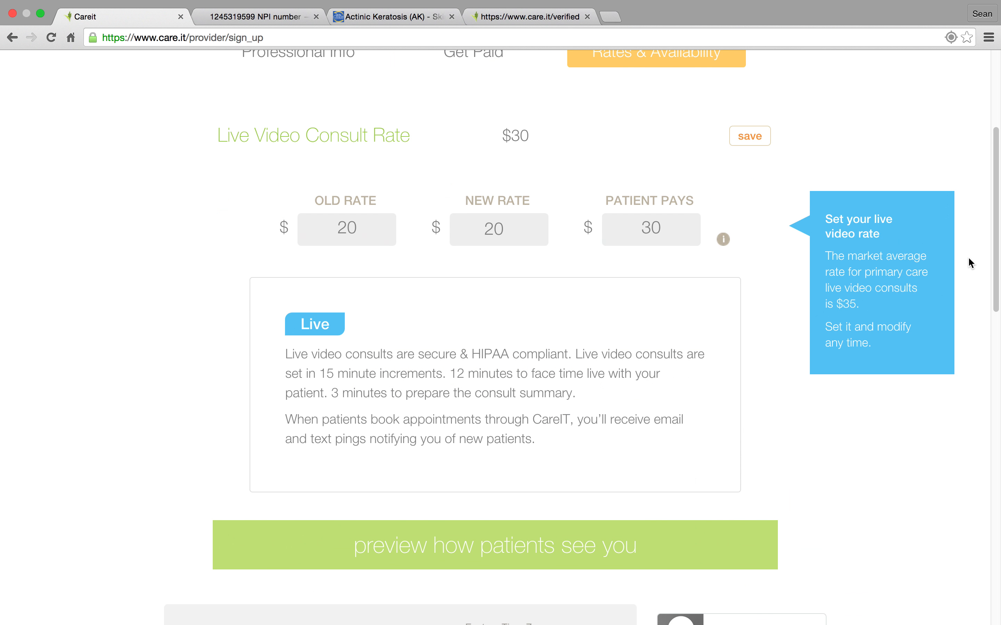
Set the new Live Video Consult Rate to $32 and save the section.
scroll(996, 265, up, 1)
scroll(496, 331, up, 2)
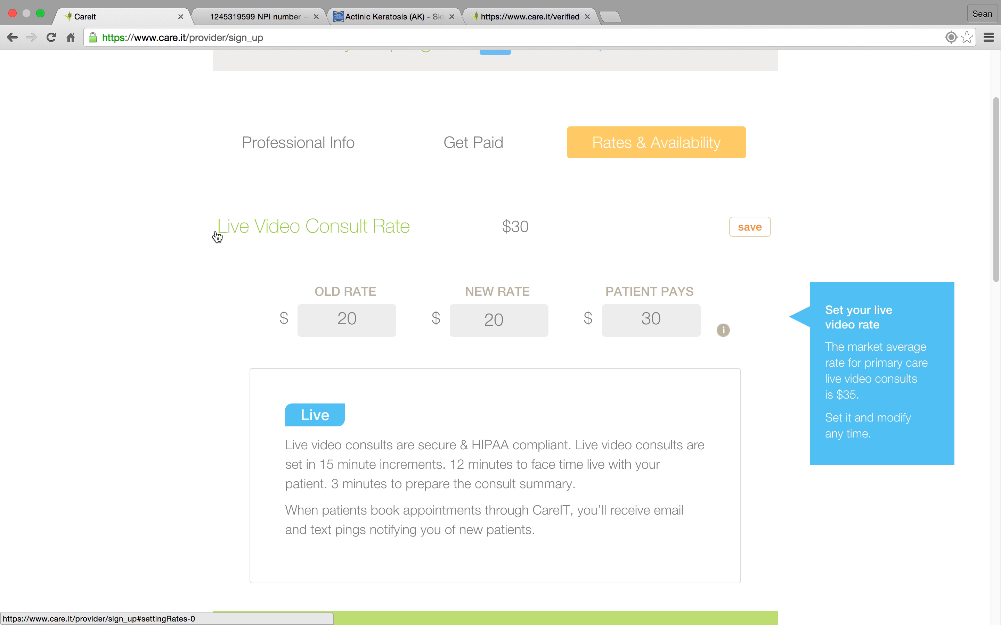
click(455, 321)
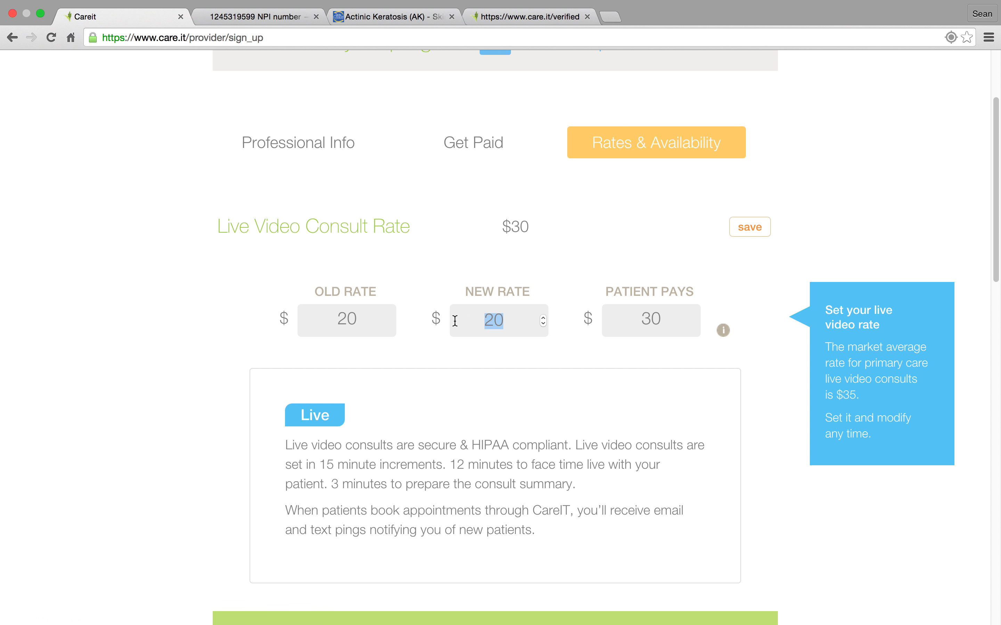
text(32)
click(582, 296)
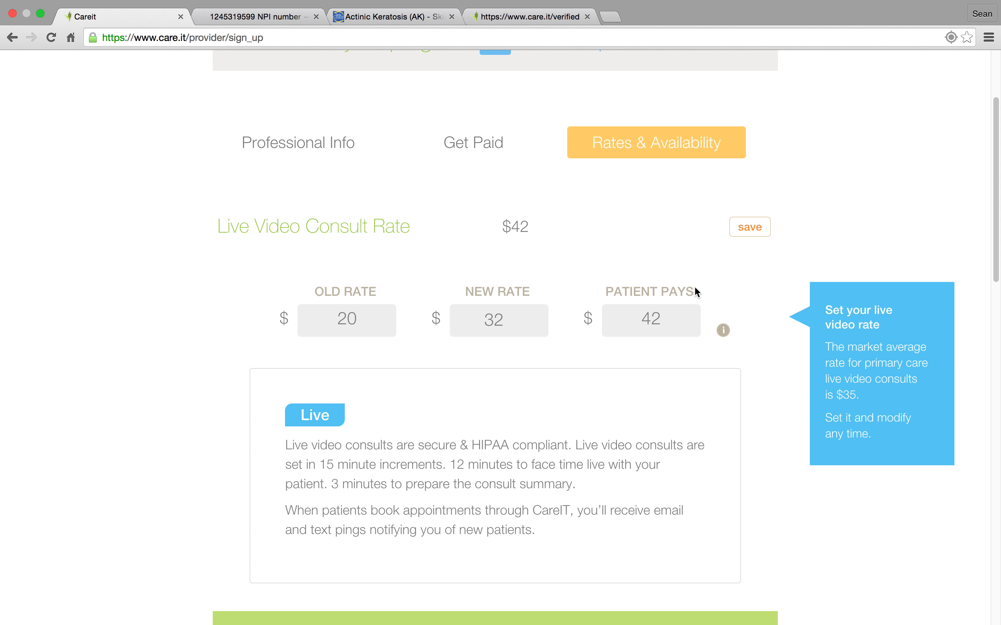
click(756, 232)
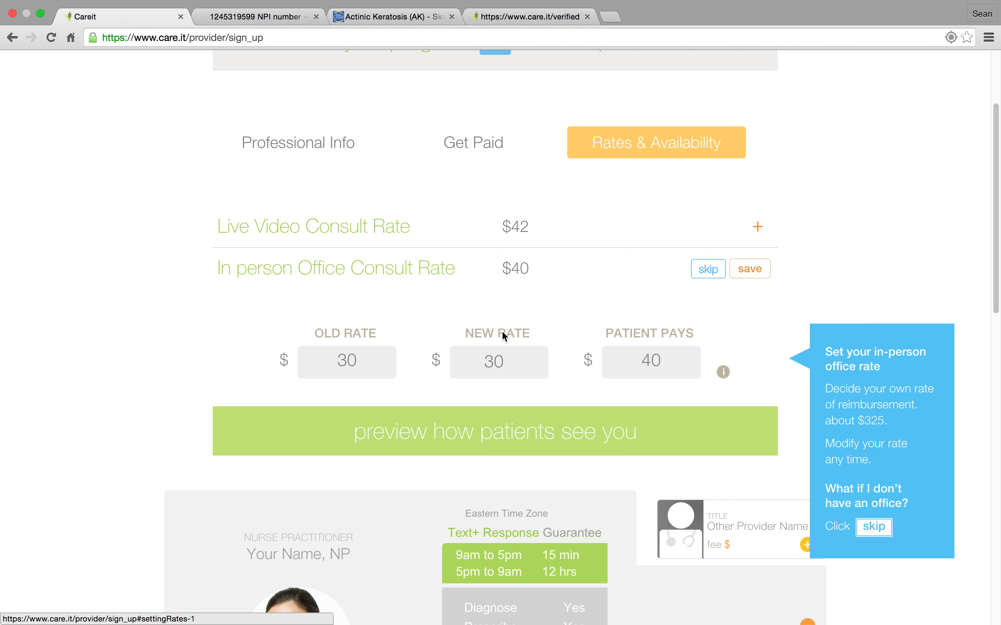
Set the new In person Office Consult Rate to $54 and save the section.
drag(509, 357, 472, 360)
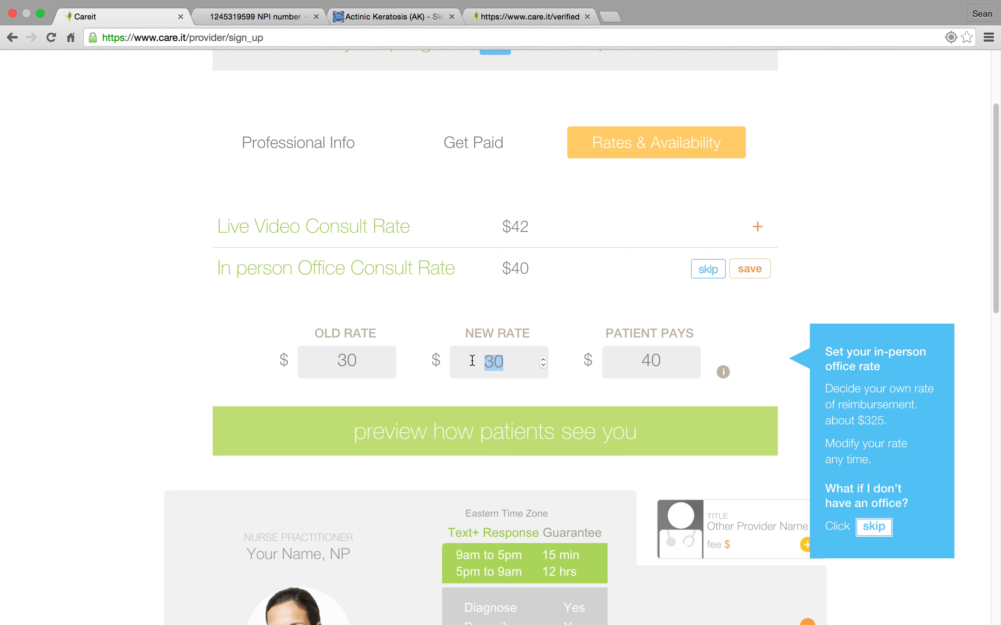
text(54)
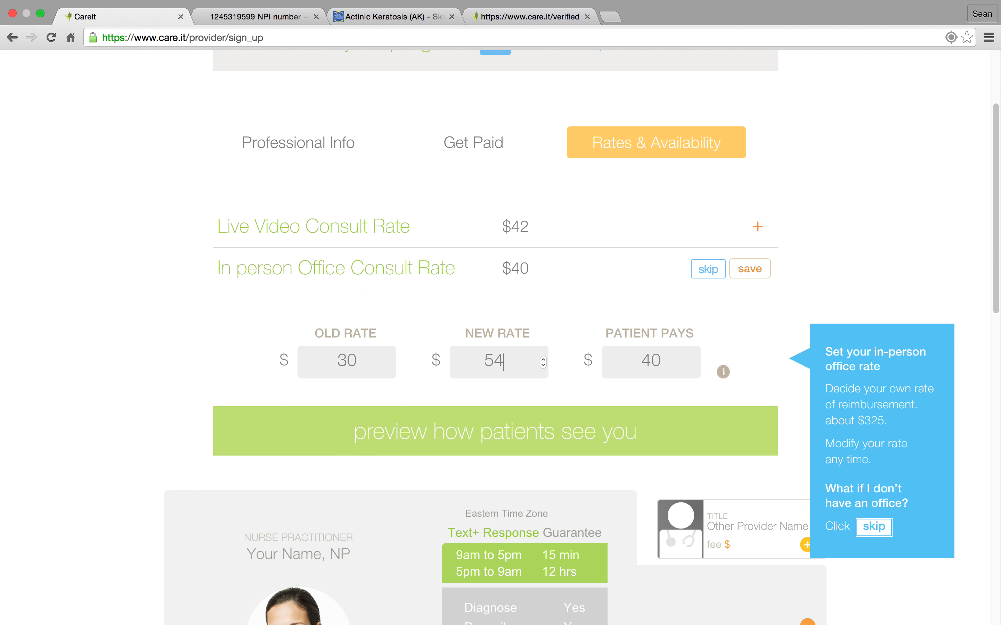
click(749, 273)
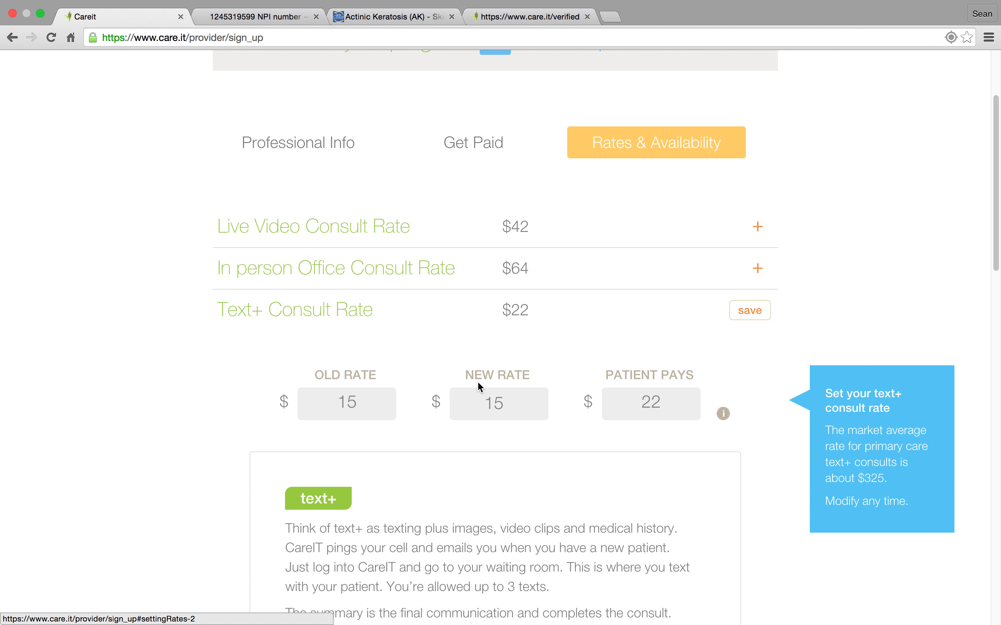
Set the new Text+ Consult Rate to $19 and save the section.
drag(512, 403, 476, 404)
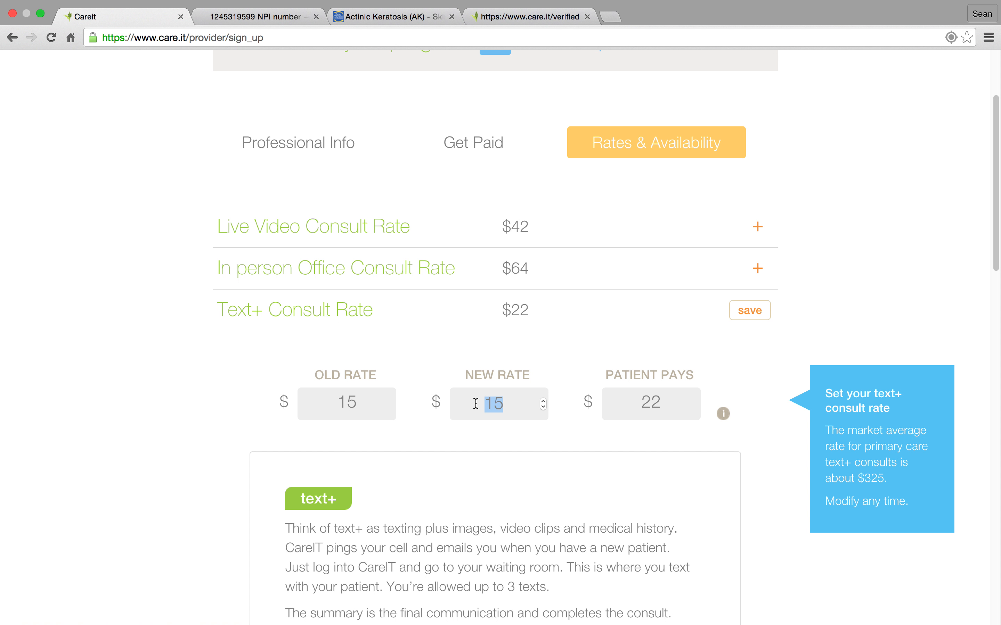
text(19)
click(753, 317)
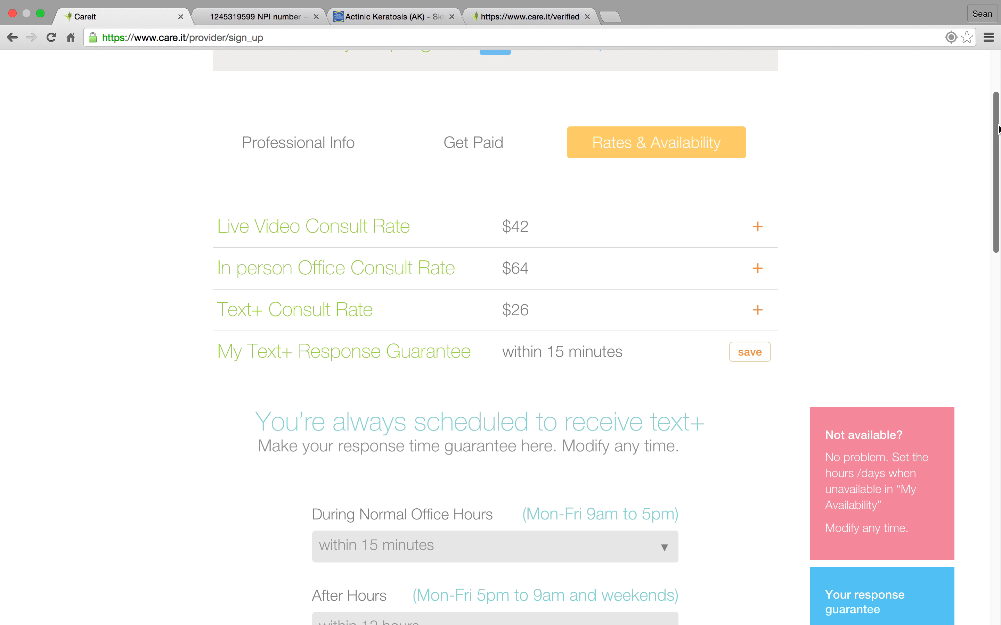
Set the Text+ response guarantee to within 30 minutes during office hours and within 12 hours after hours, and save it.
drag(999, 130, 999, 171)
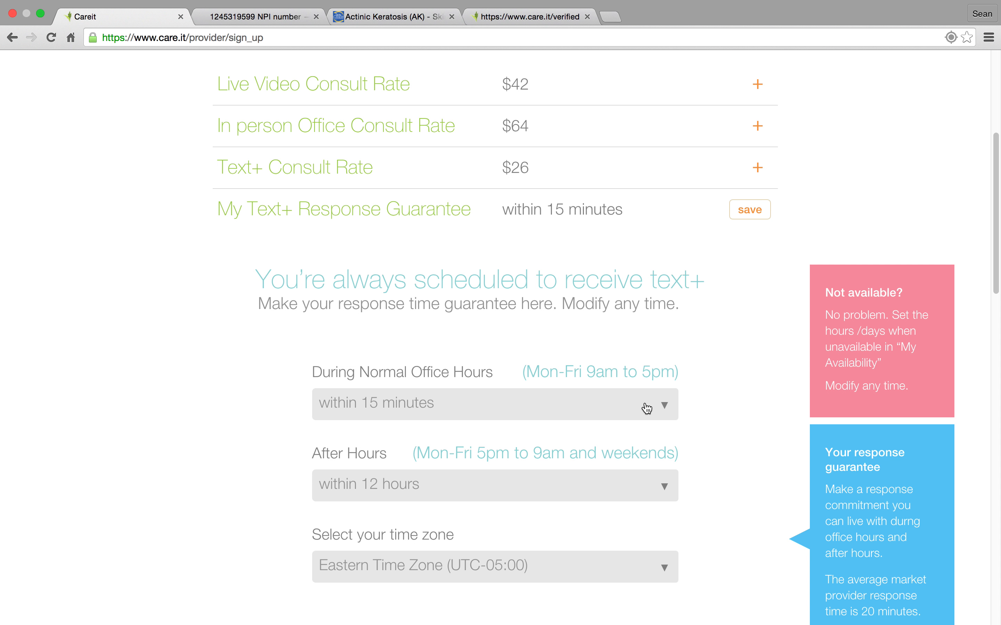
click(665, 410)
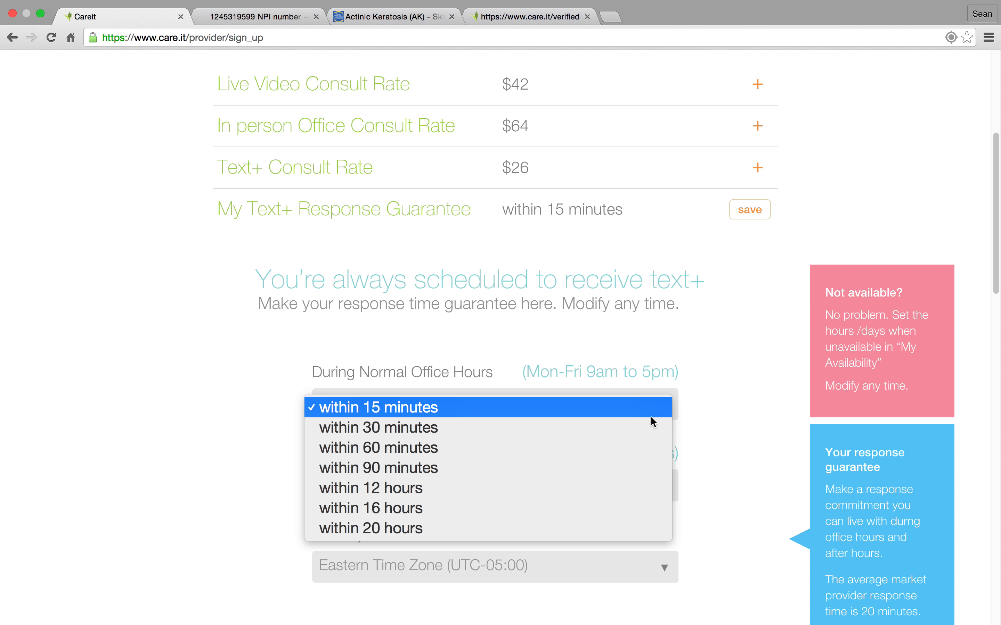
click(628, 434)
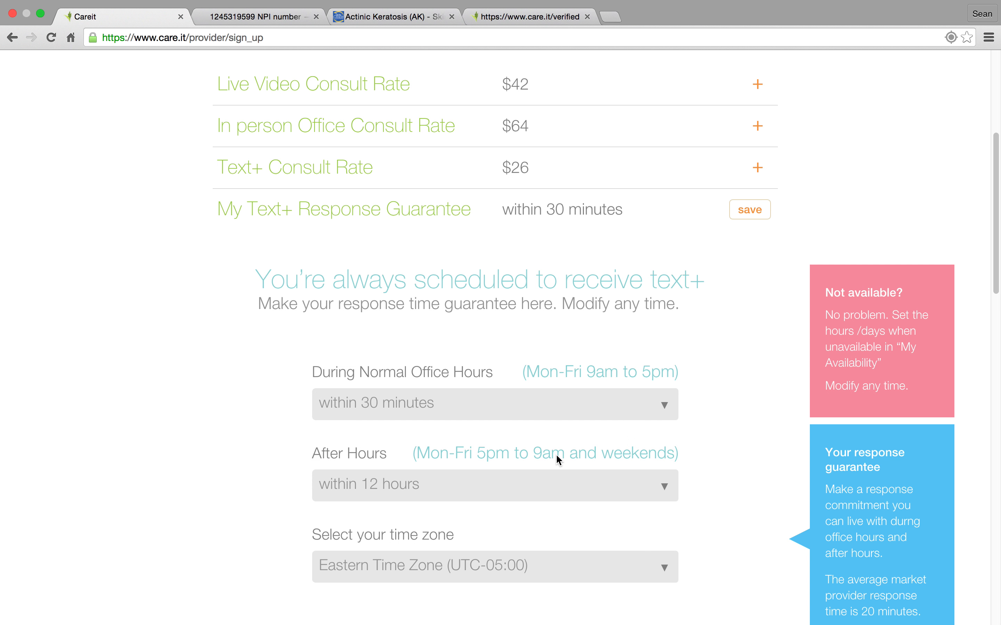
click(616, 488)
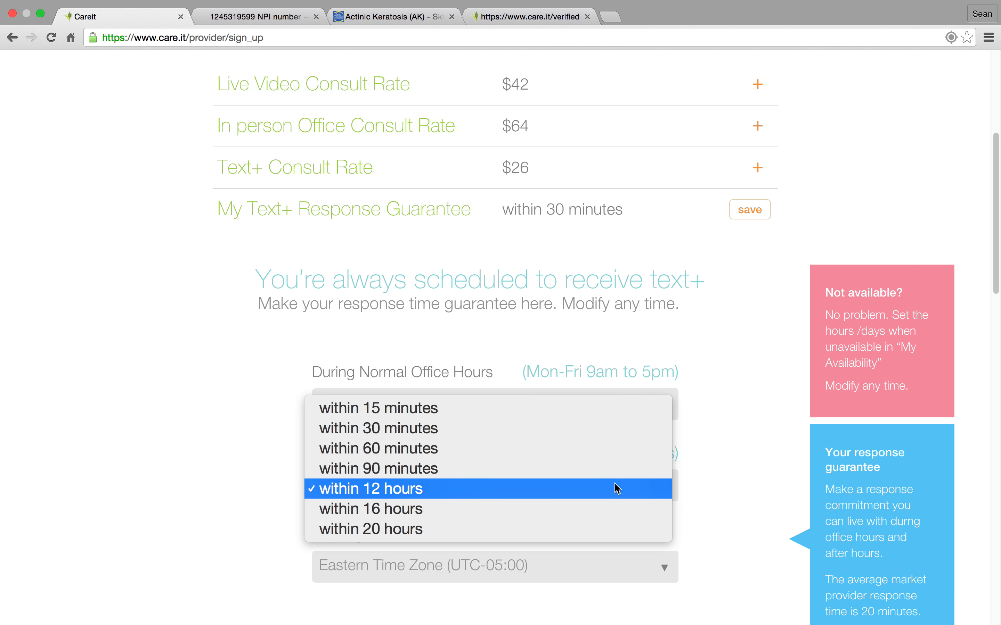
click(618, 489)
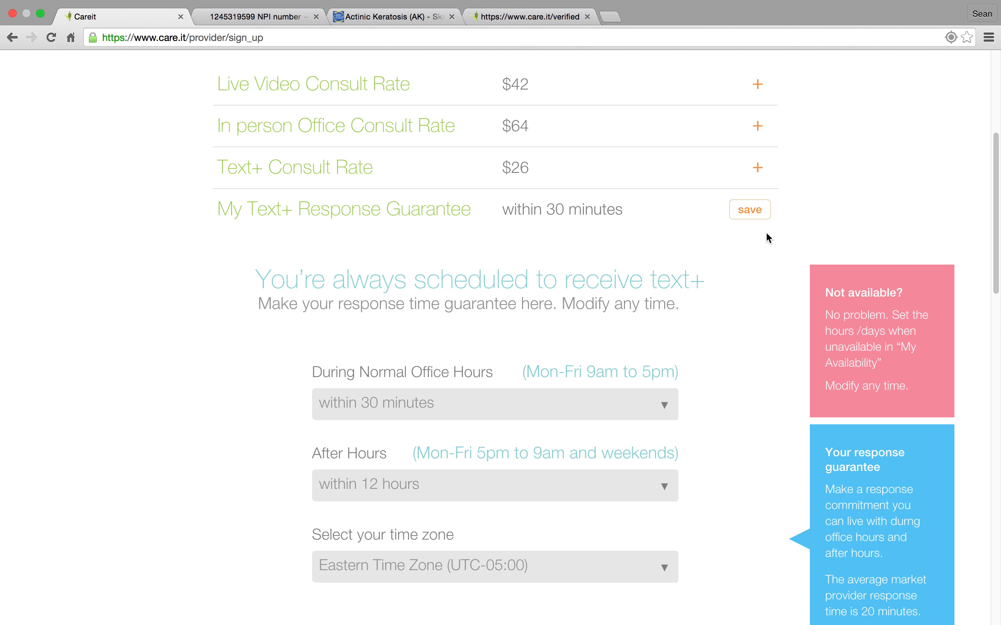
click(751, 210)
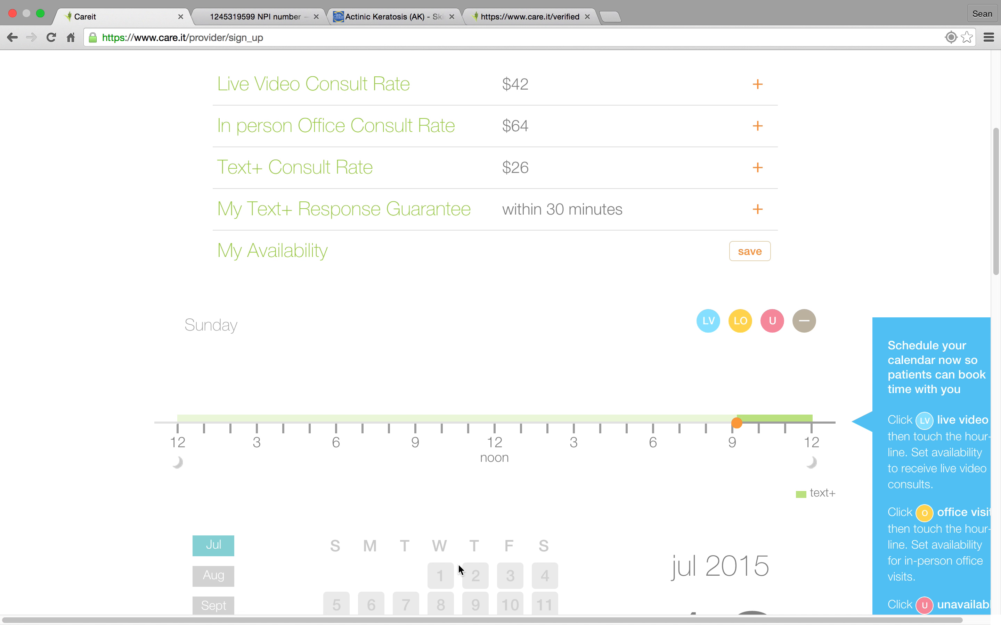
In My Availability, add Live Office hours from 8:00 to 12:00 noon for Monday, July 13.
scroll(996, 167, down, 5)
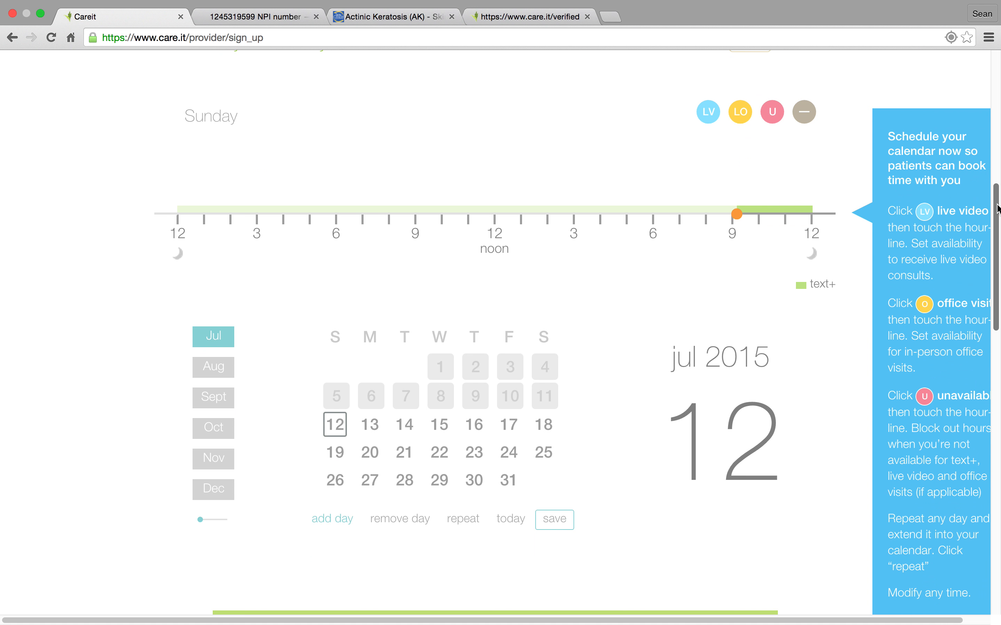
click(368, 426)
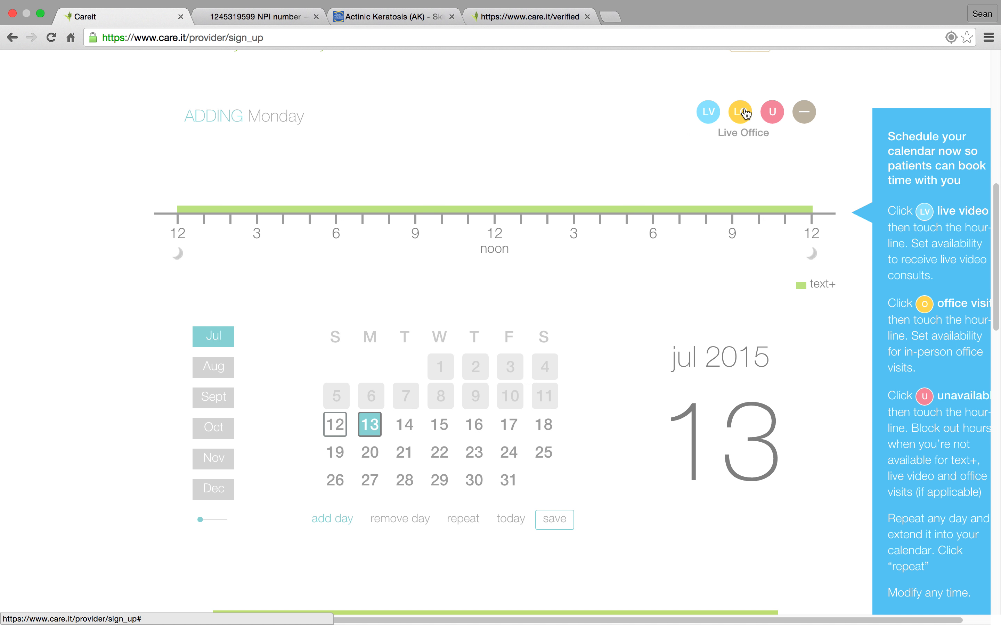
click(419, 201)
drag(425, 203, 494, 196)
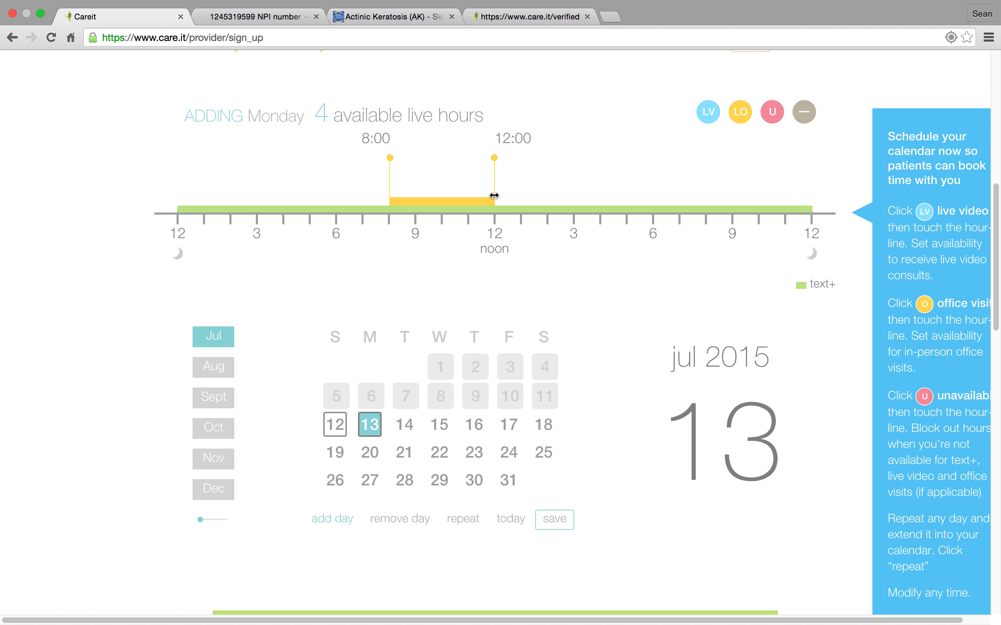
For the same Monday, block 12:00 to 1:00 pm as unavailable and add live video hours from 1:00 to 7:00 pm.
click(772, 113)
click(507, 203)
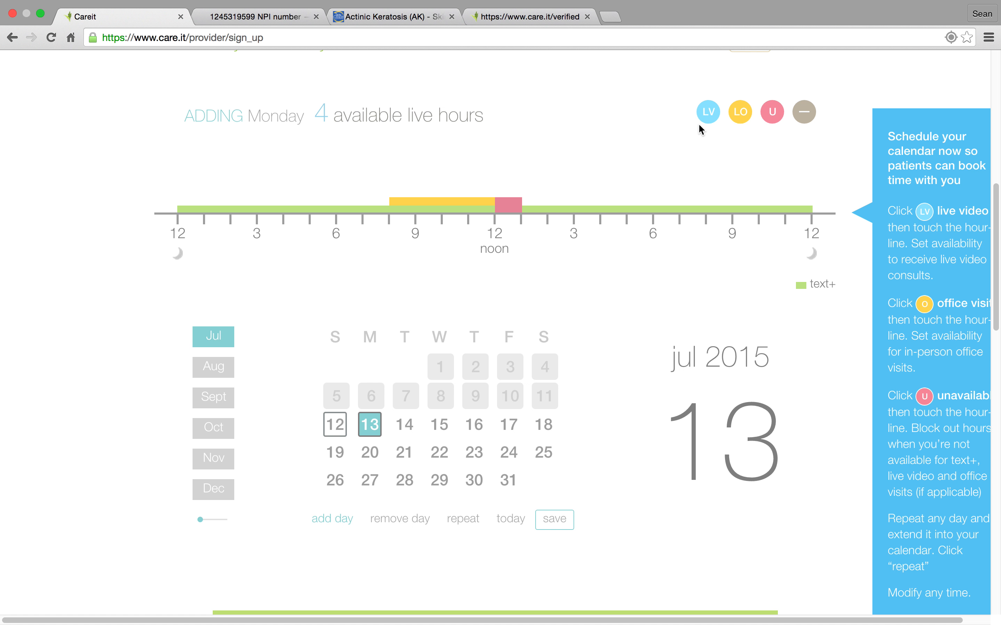
click(708, 112)
click(535, 201)
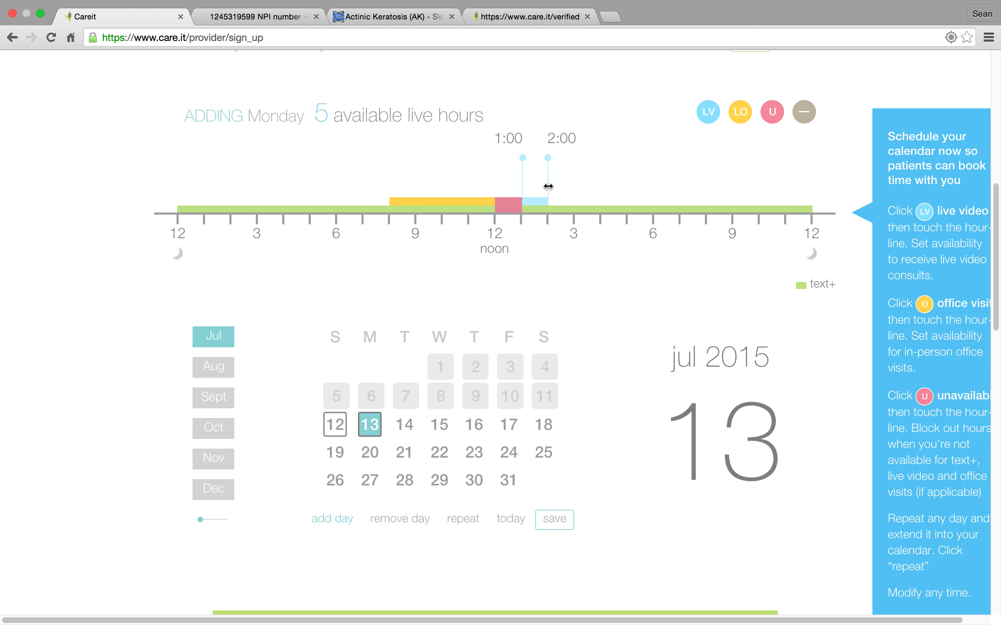
drag(548, 187, 681, 188)
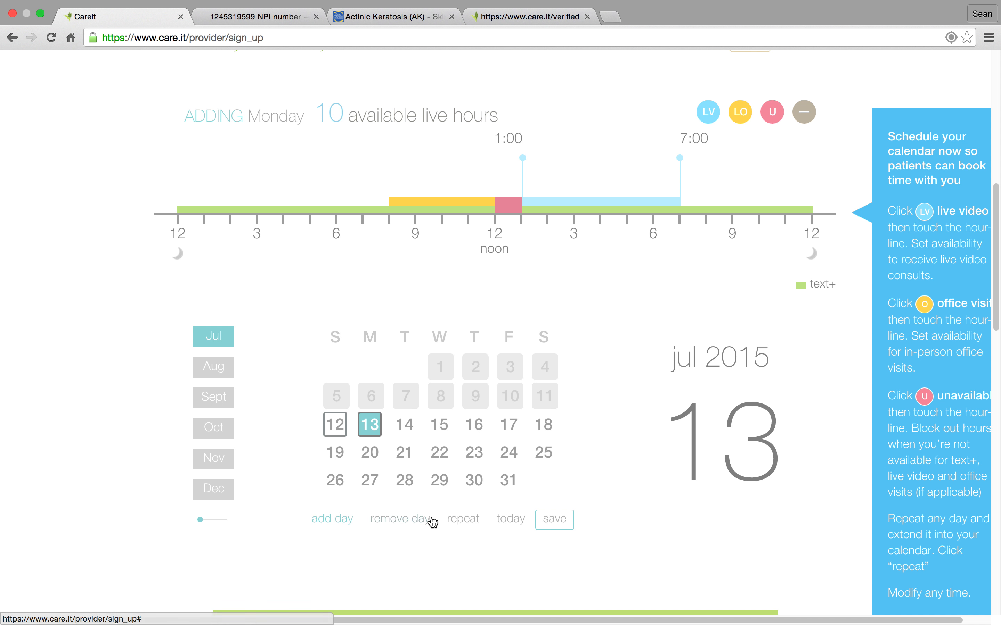
Repeat the day's schedule weekly from Monday to Friday for the next 6 months, and review it on July 23 and July 30.
click(469, 521)
click(430, 399)
click(449, 400)
click(468, 399)
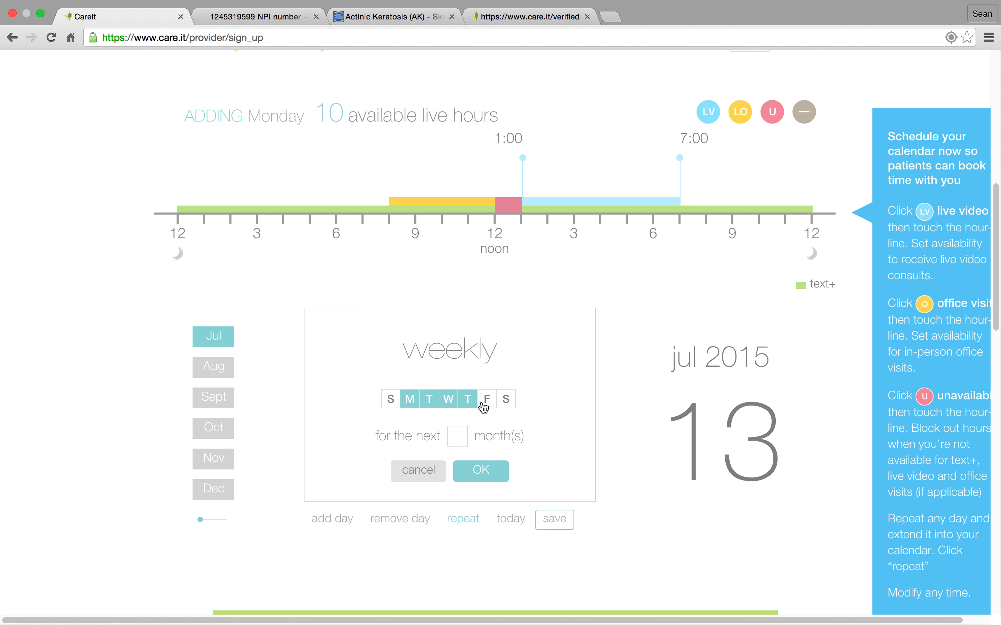
click(487, 400)
click(462, 436)
text(6)
click(483, 470)
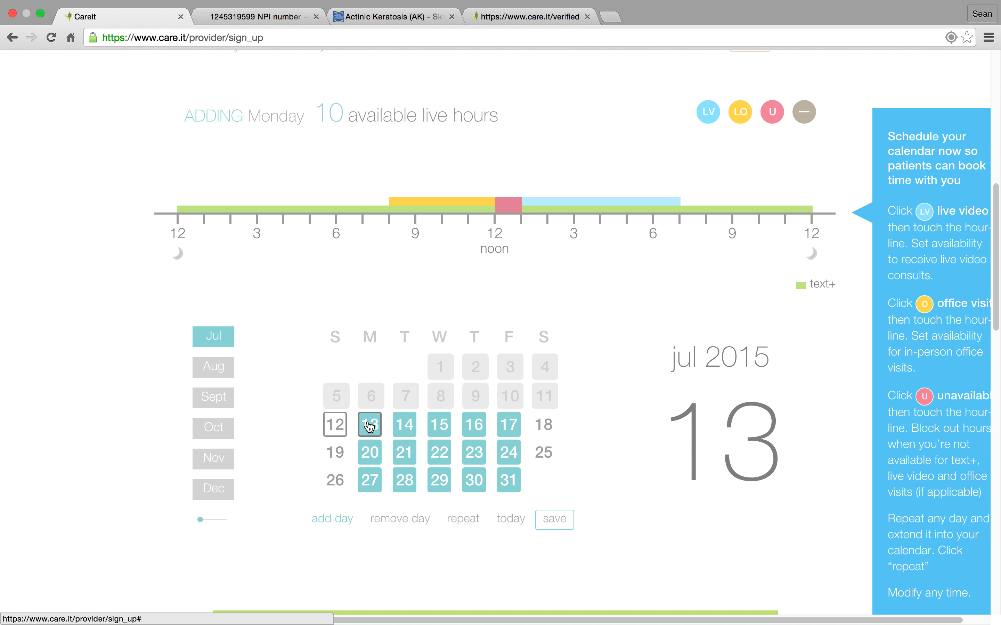
click(478, 454)
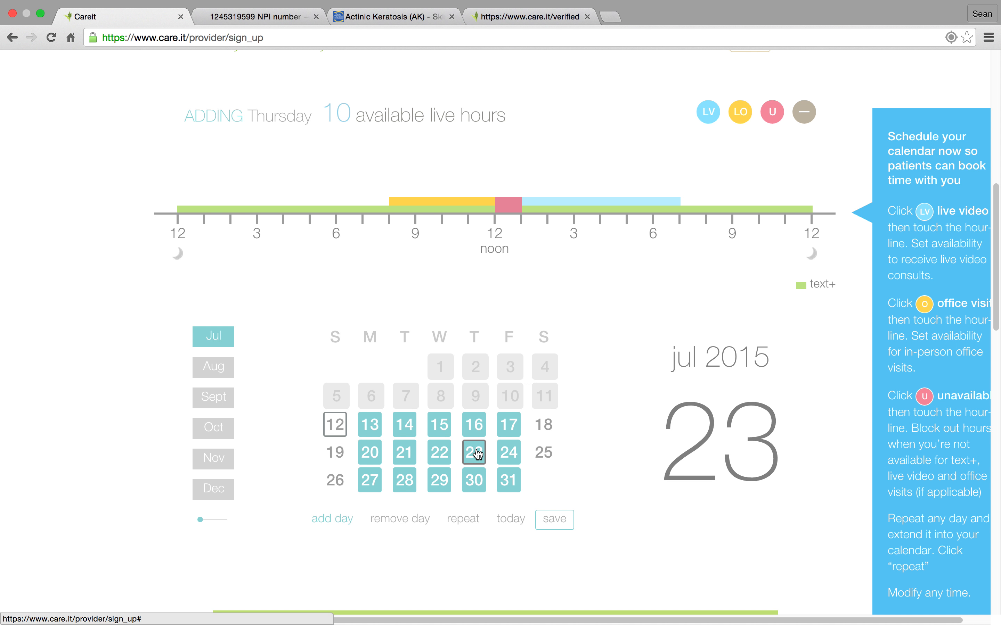
click(475, 480)
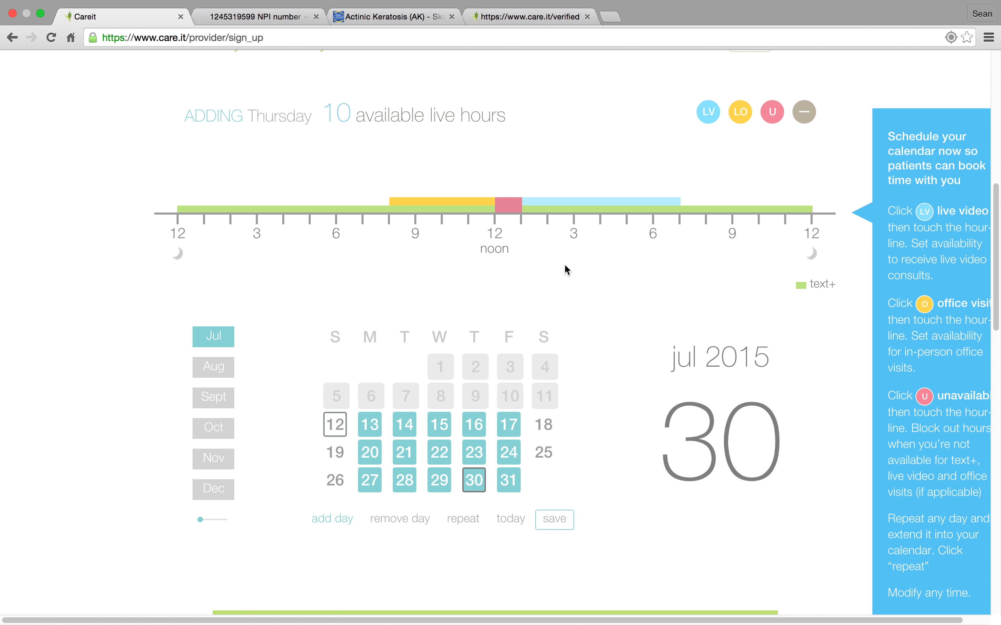
Shorten the Thursday, July 30 live video hours to end at 5:00 pm, and add live video hours from 9:00 to 12:00 noon on Saturday, July 25.
click(598, 202)
drag(680, 179, 628, 179)
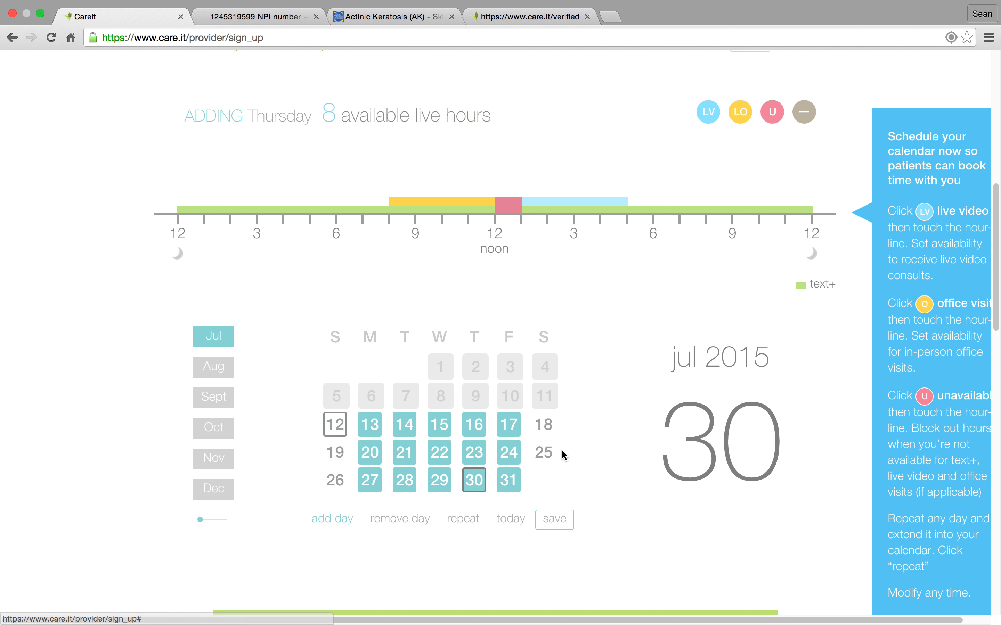
click(545, 453)
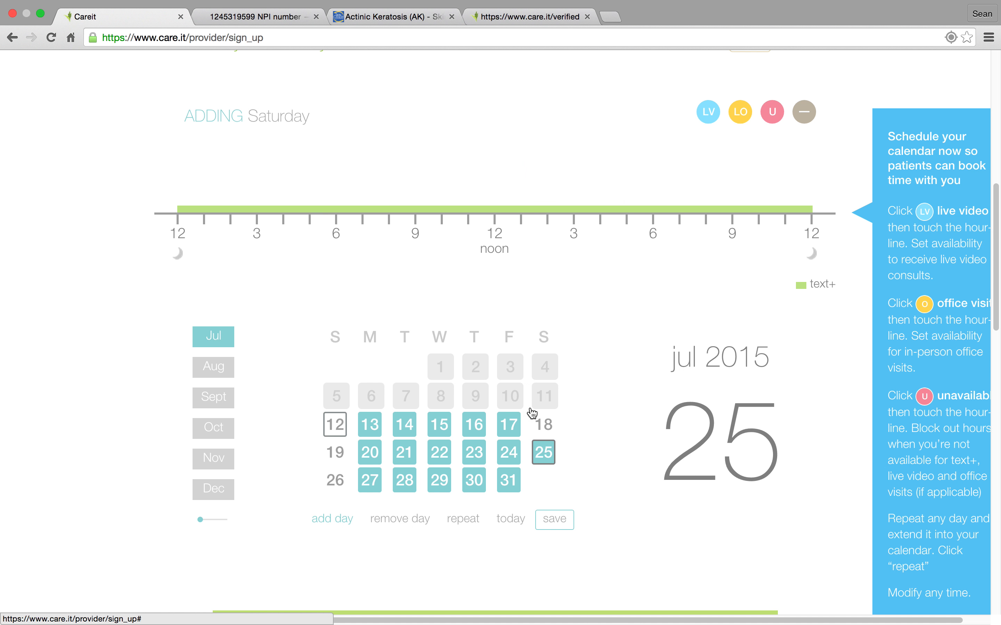
click(709, 115)
click(422, 198)
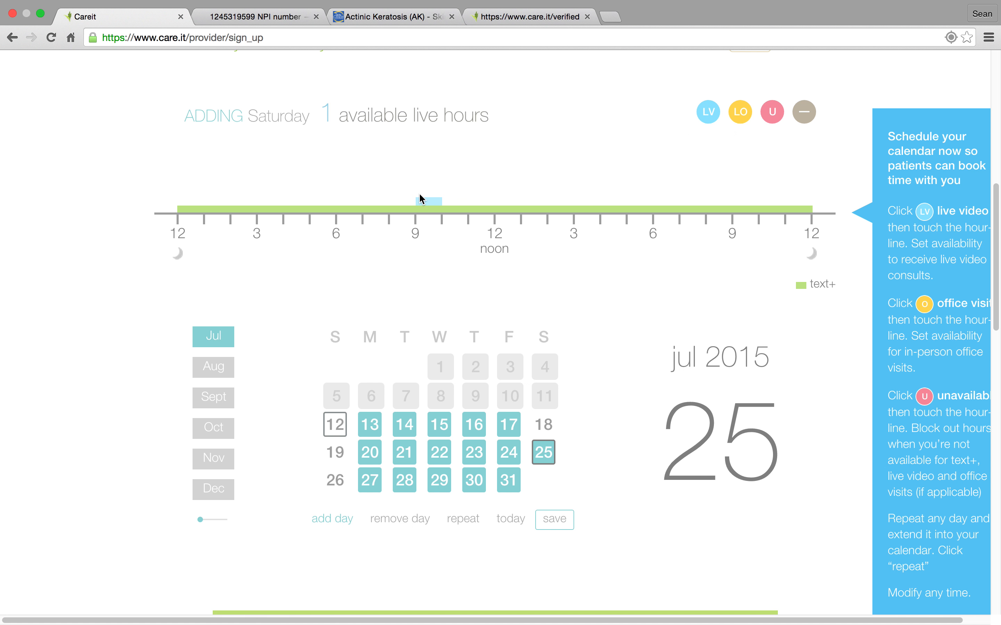
mouse_move(431, 203)
drag(456, 191, 496, 193)
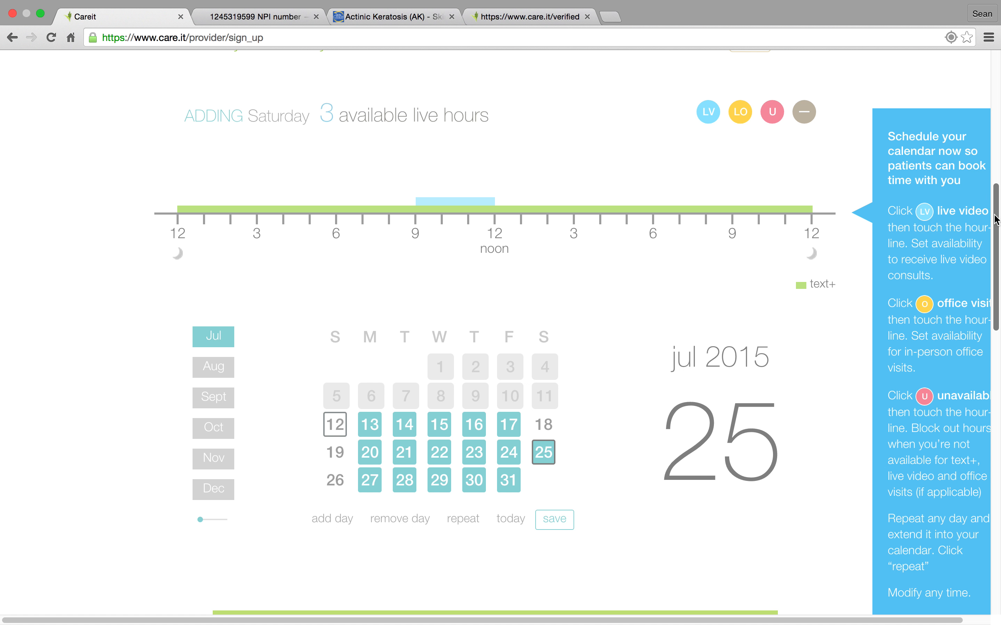
Review the preview of how patients see the provider profile and save the My Availability section.
scroll(996, 221, down, 1)
scroll(996, 222, down, 5)
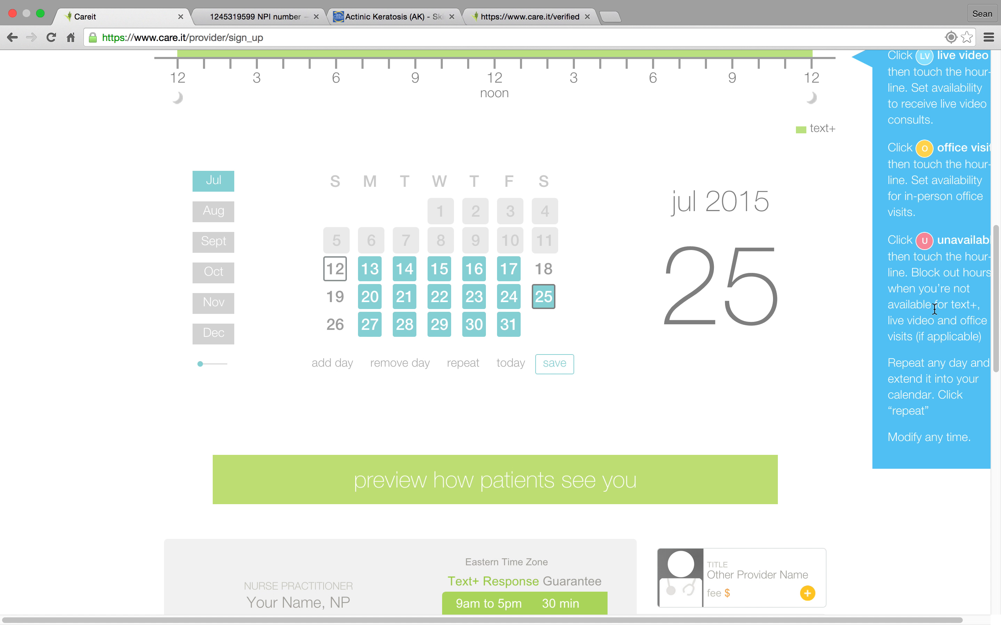
drag(997, 261, 998, 491)
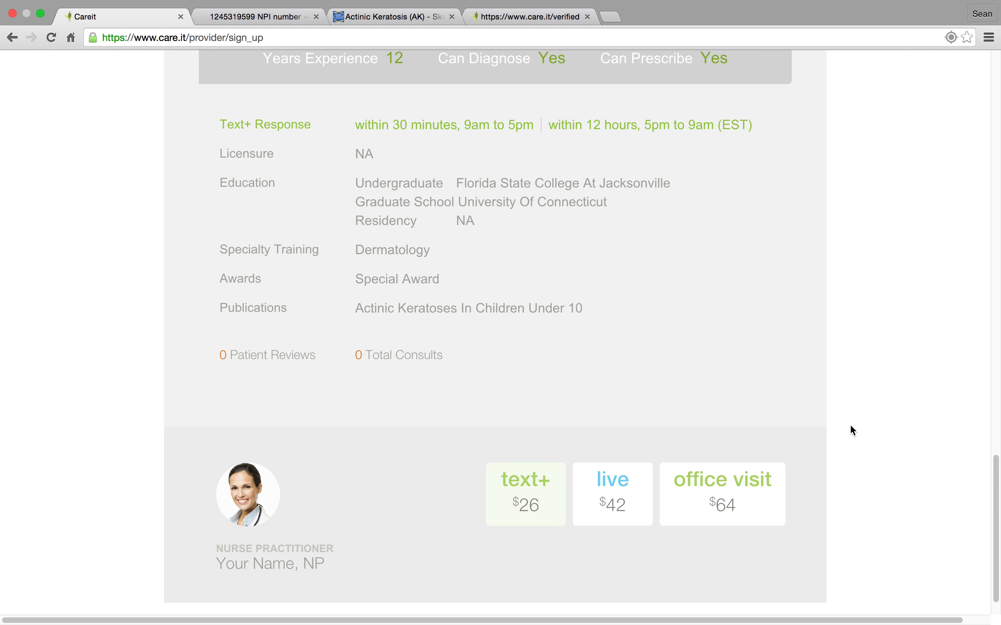
drag(998, 508, 998, 211)
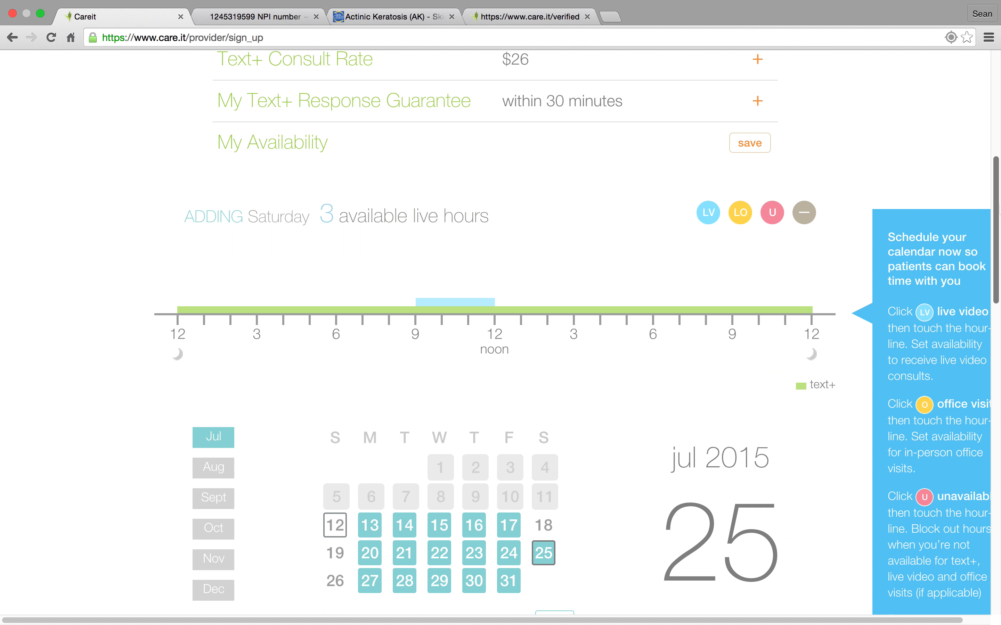
click(748, 144)
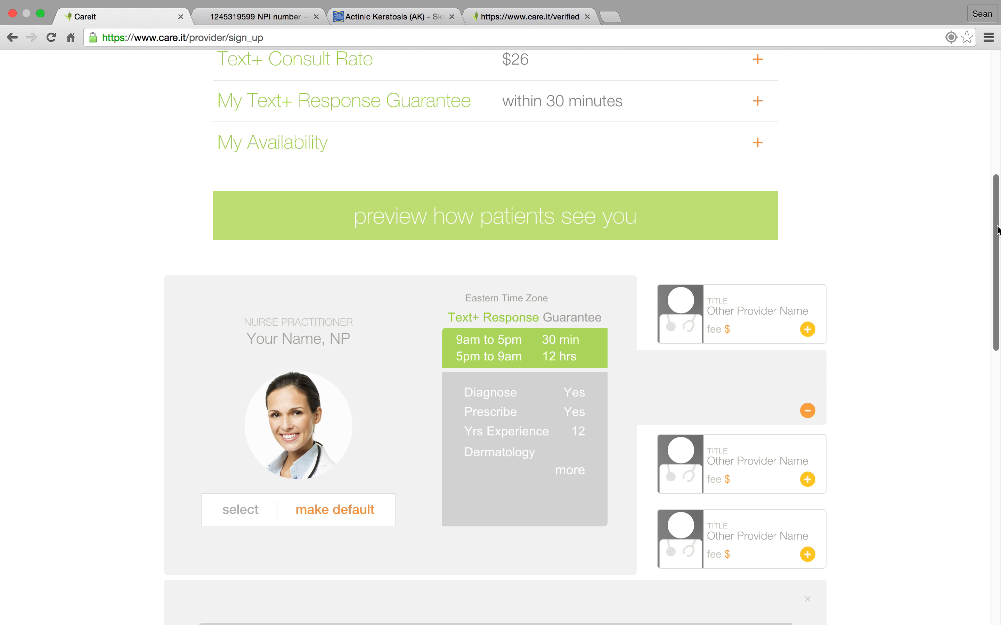
Submit the completed provider sign-up for validation and review the Next Steps information.
drag(996, 233, 998, 108)
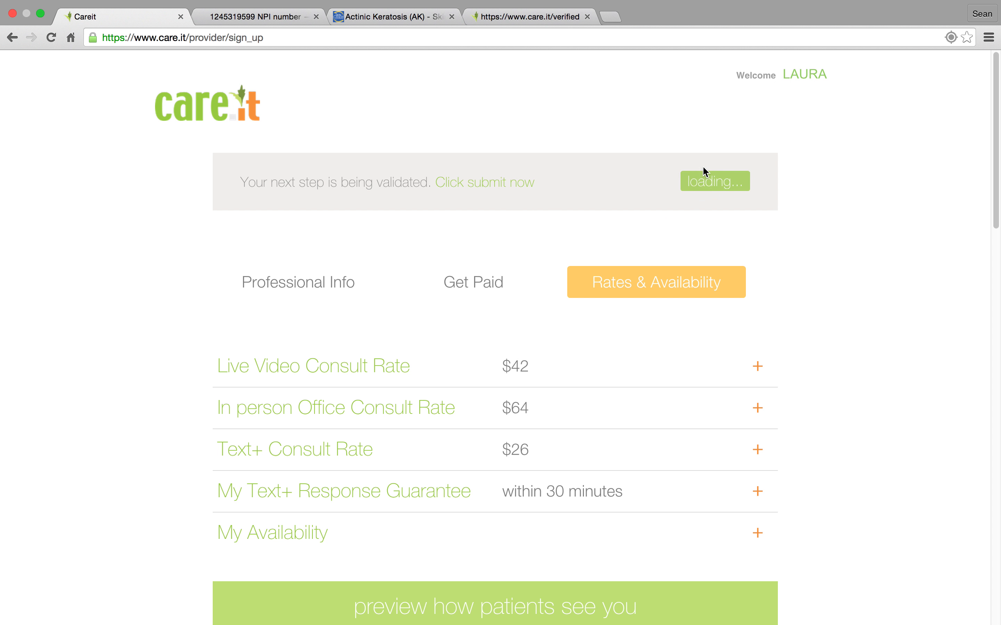
click(735, 187)
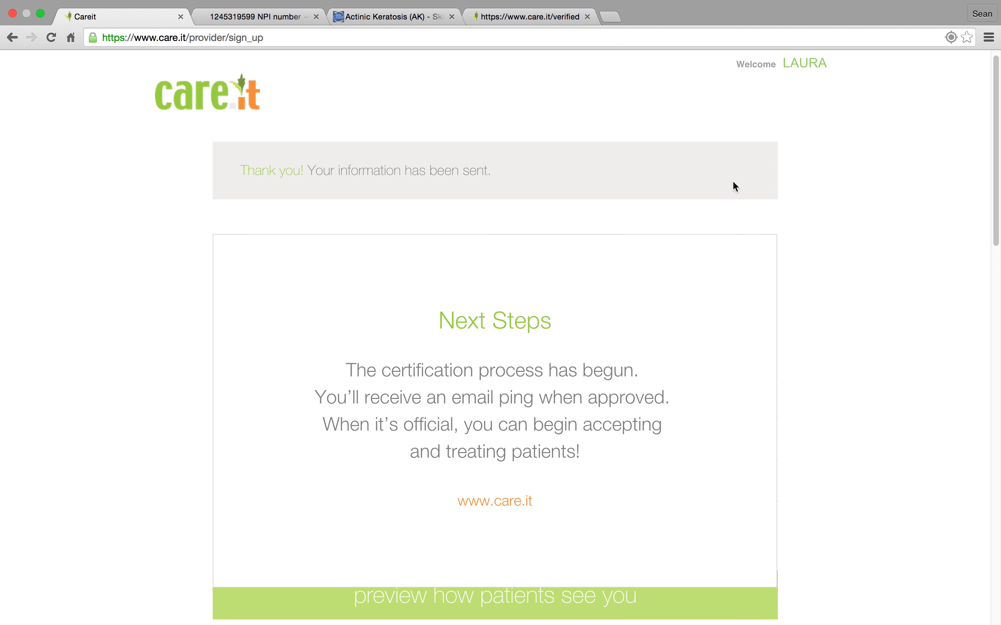
scroll(735, 187, down, 3)
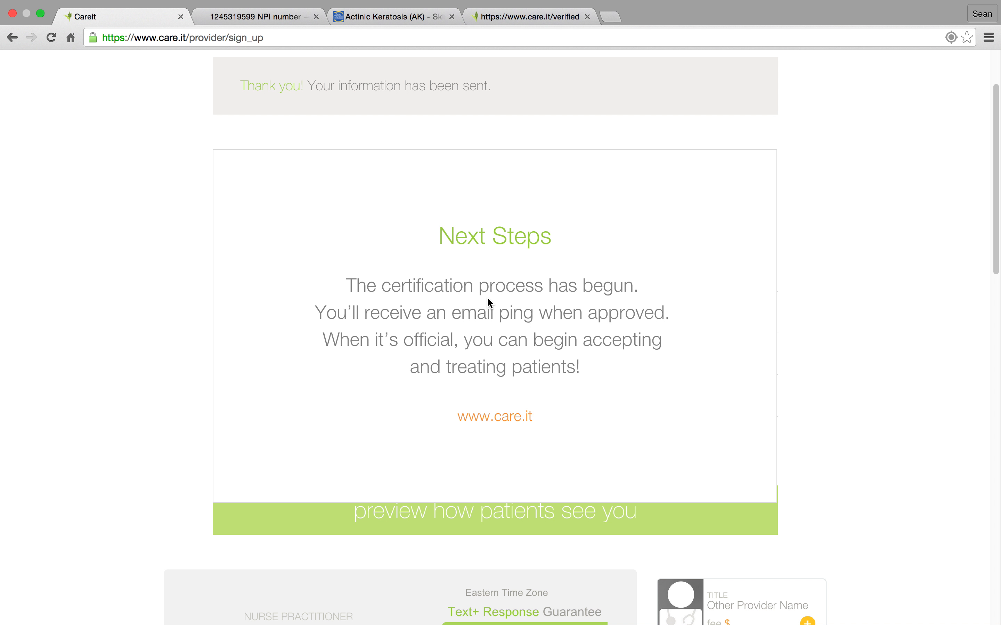
drag(998, 208, 998, 145)
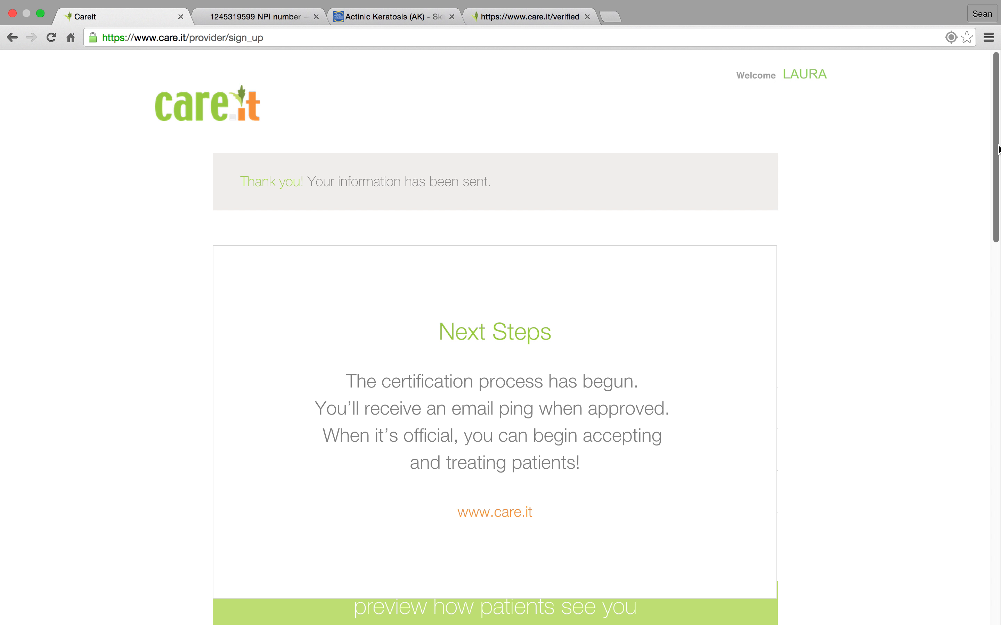
mouse_move(997, 149)
mouse_down()
mouse_move(983, 335)
mouse_move(997, 137)
mouse_up()
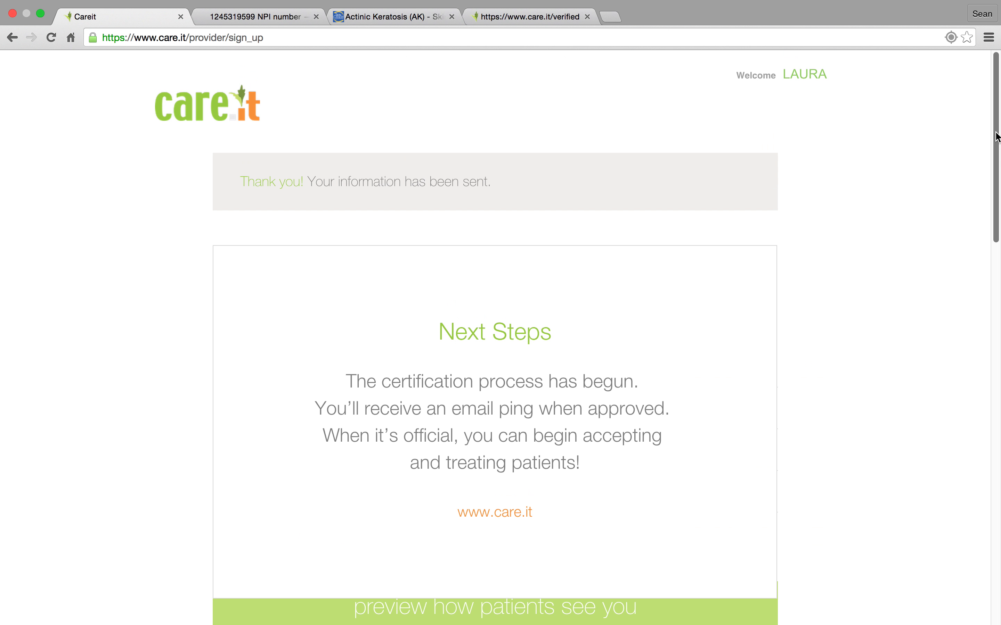